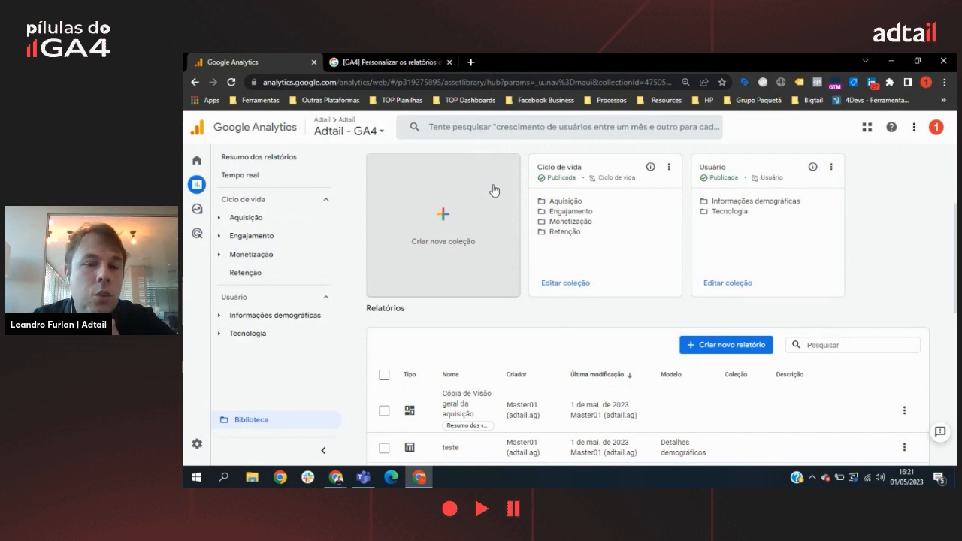
# Step: Create a new blank report collection and name it "Relatorios UA"
pyautogui.click(459, 247)
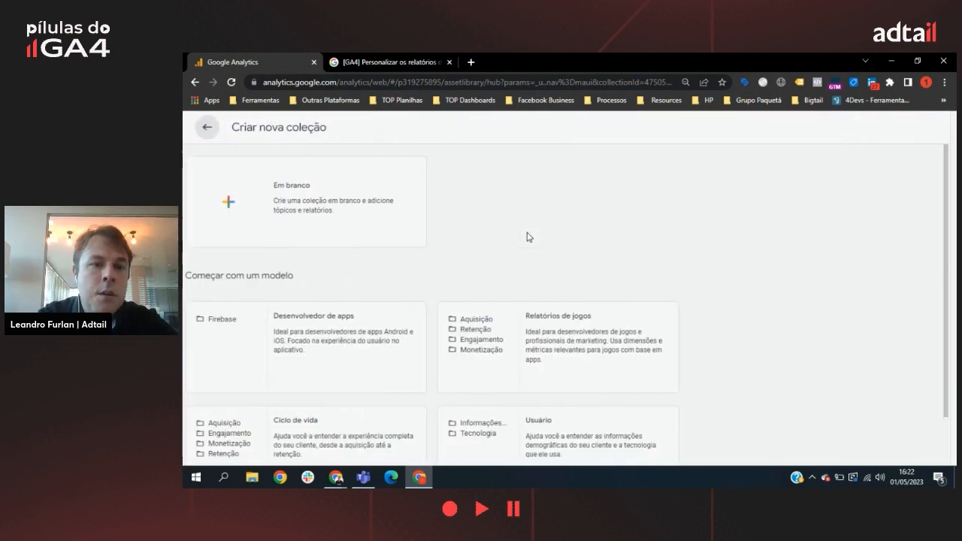
pyautogui.click(304, 193)
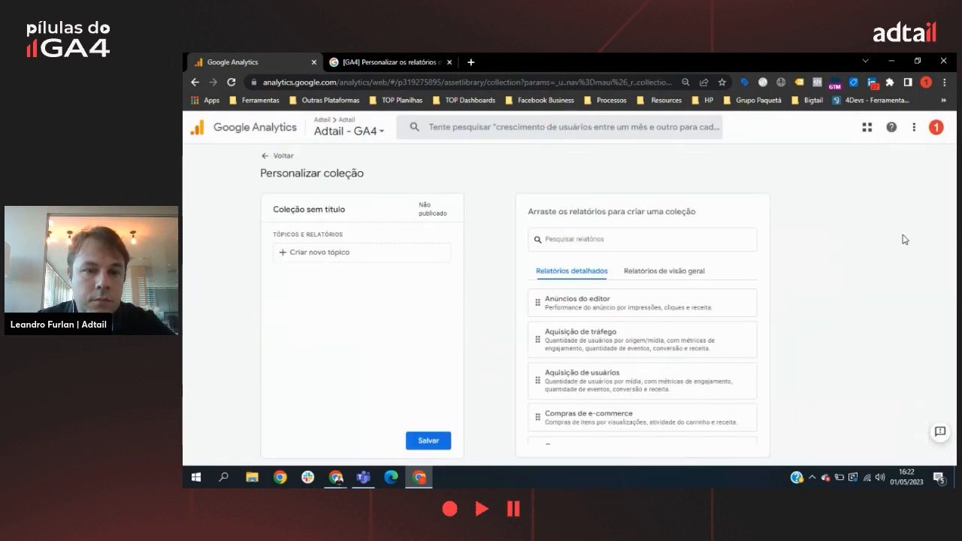
pyautogui.click(372, 214)
pyautogui.moveTo(369, 211); pyautogui.dragTo(267, 201)
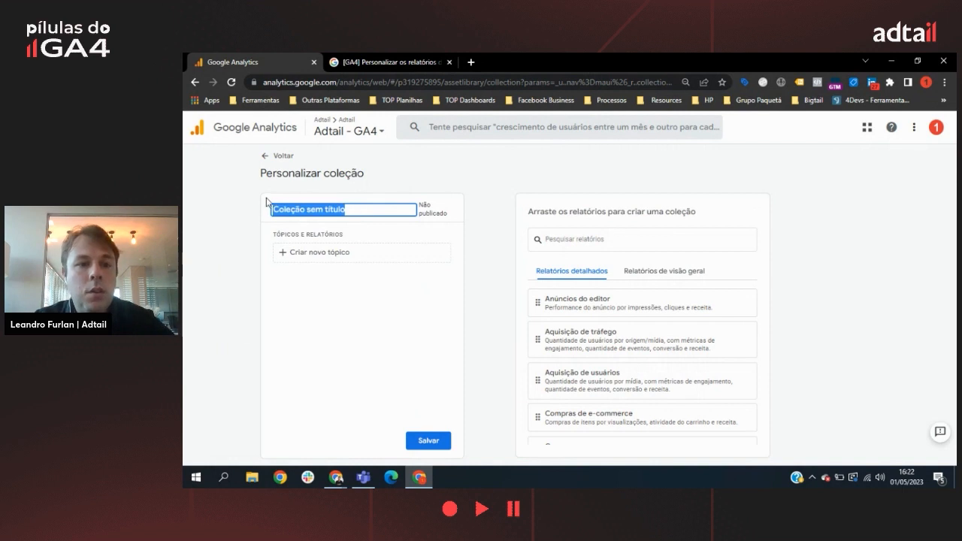
pyautogui.write('Relatorios UA')
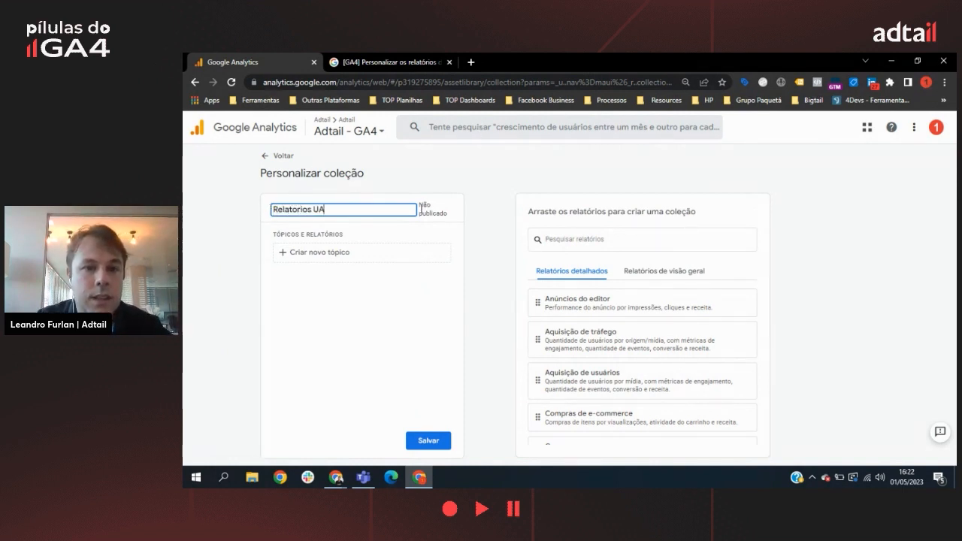
# Step: Add a topic named "Origem" to the Relatorios UA collection
pyautogui.click(353, 254)
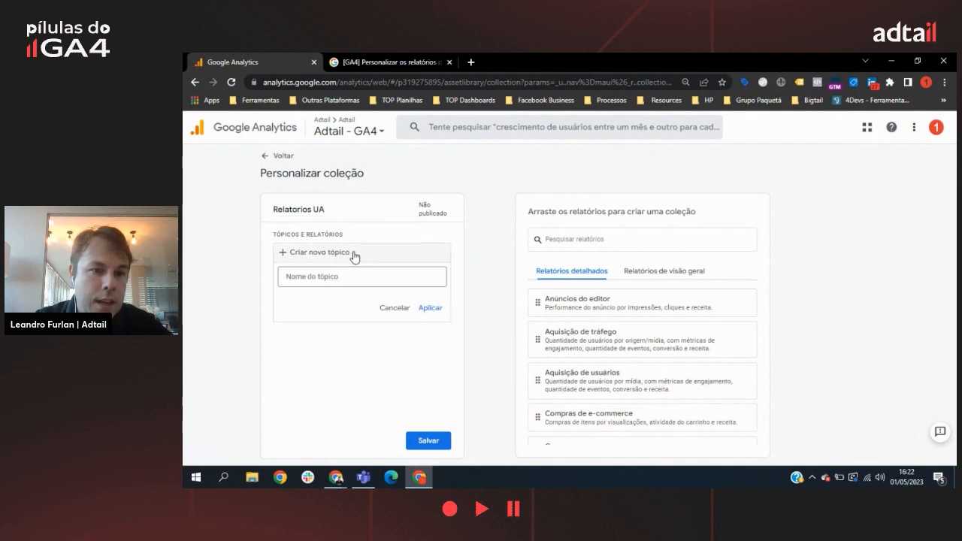
pyautogui.click(378, 276)
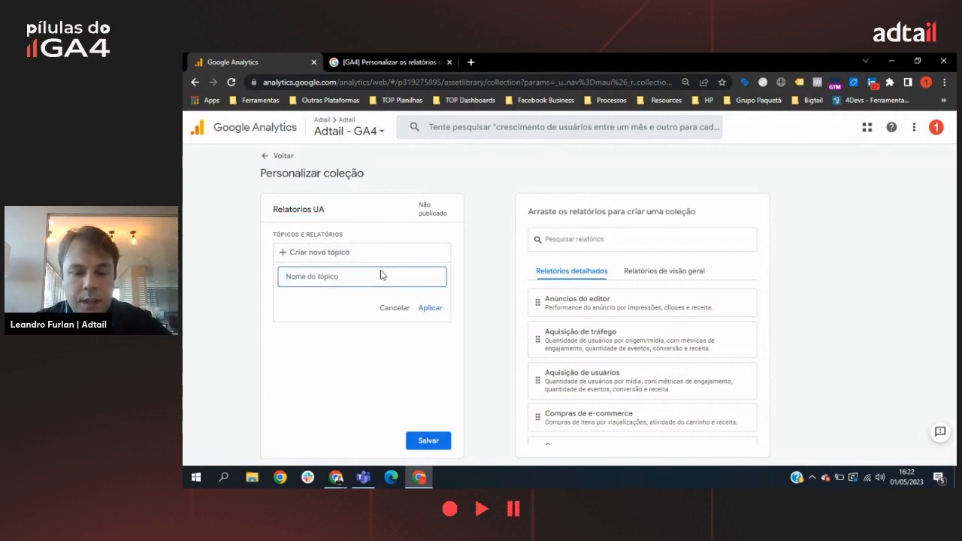
pyautogui.write('OR')
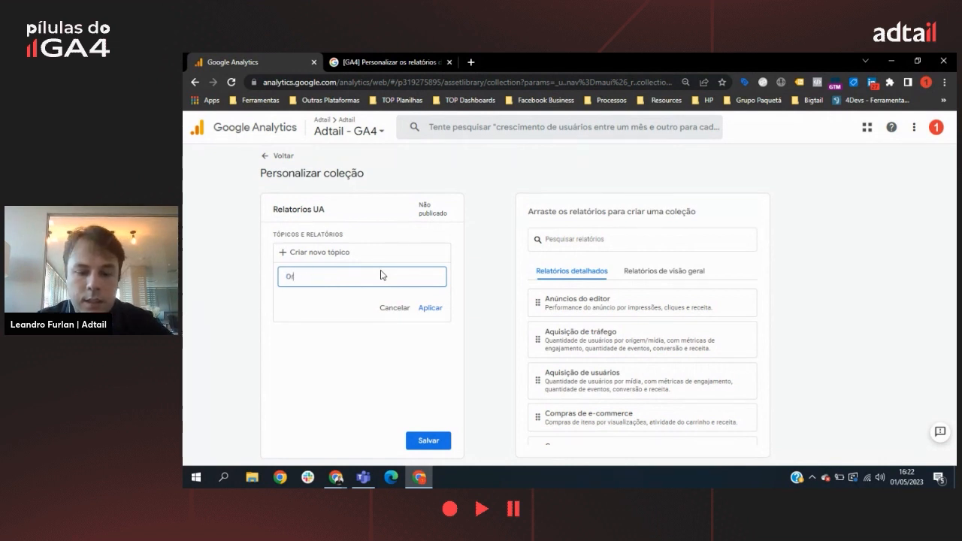
pyautogui.click(428, 307)
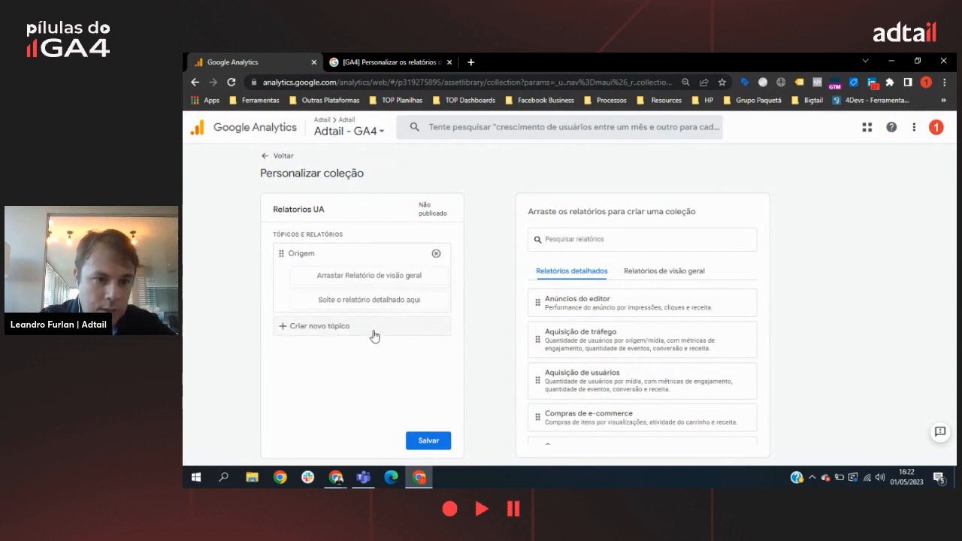
# Step: Add a second topic named "Interesses", then save the collection and return to the library
pyautogui.click(374, 334)
pyautogui.click(396, 355)
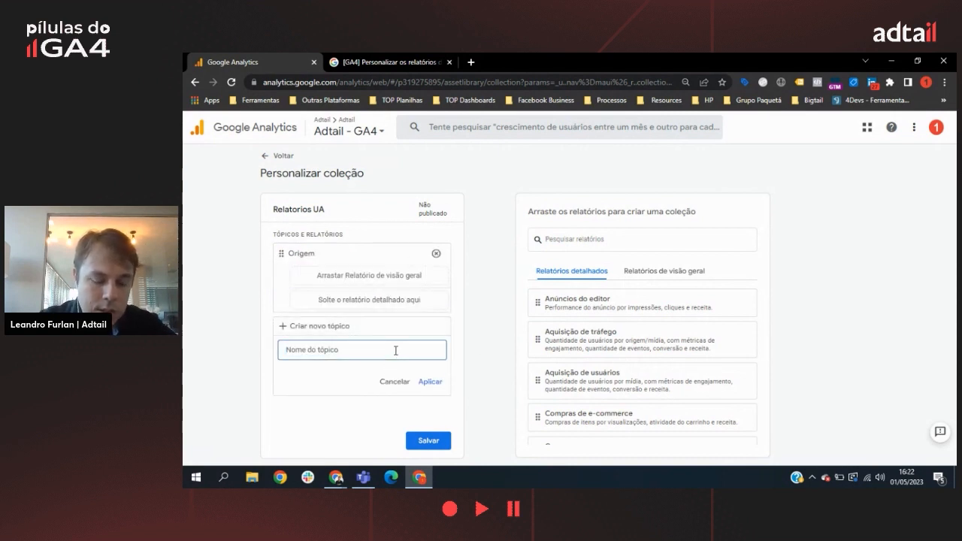
pyautogui.write('Interess')
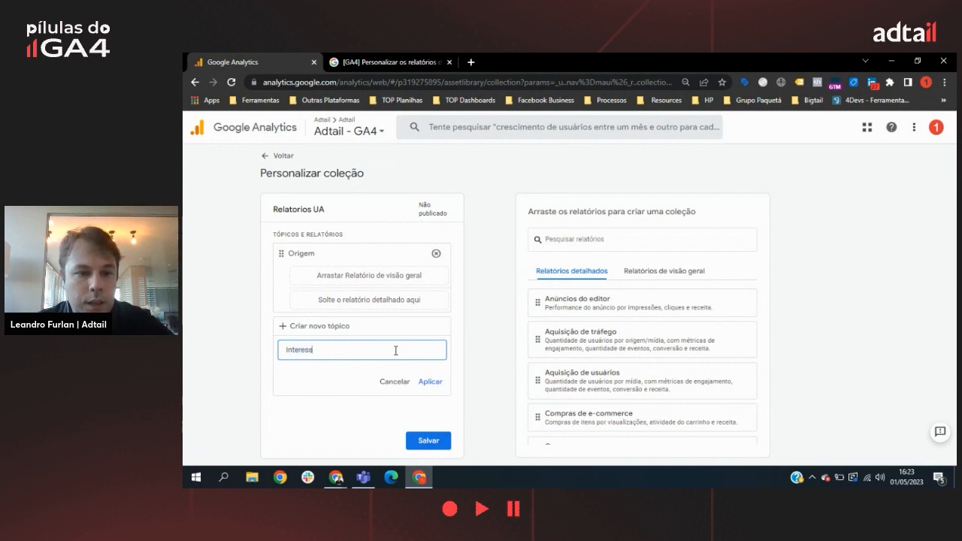
pyautogui.write('es')
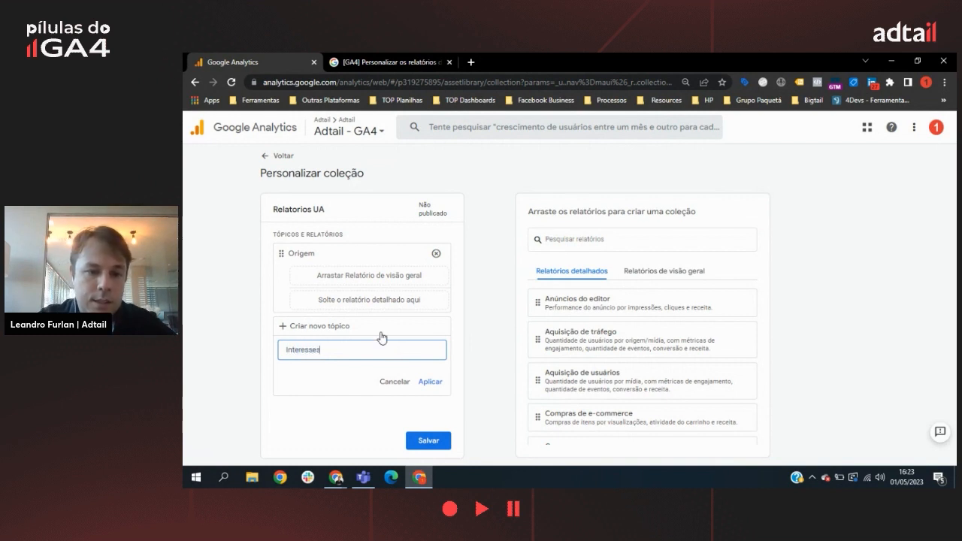
pyautogui.click(436, 382)
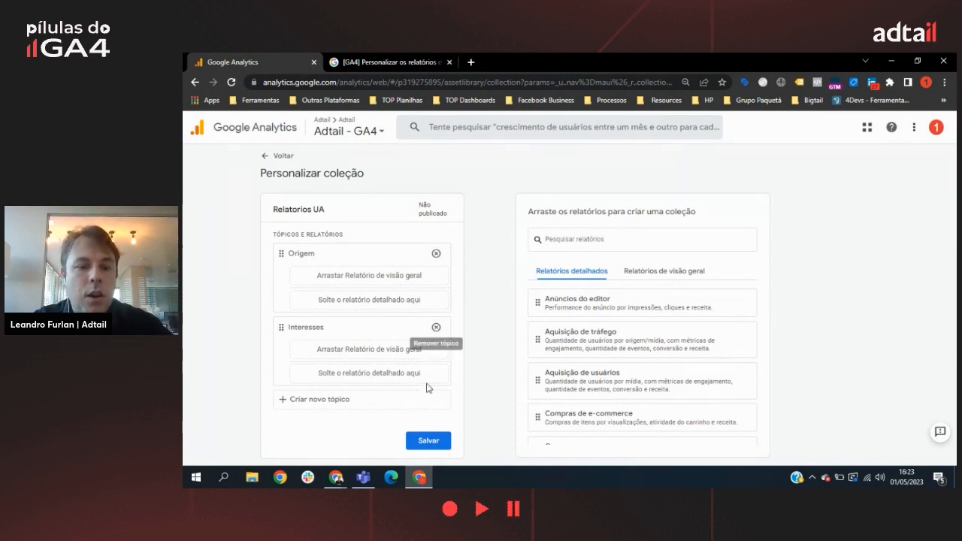
pyautogui.click(428, 441)
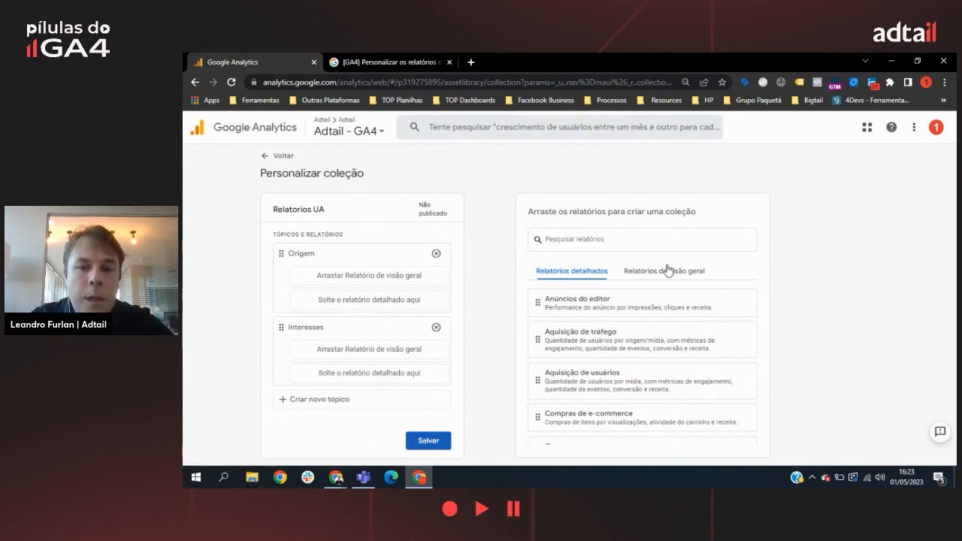
pyautogui.click(265, 155)
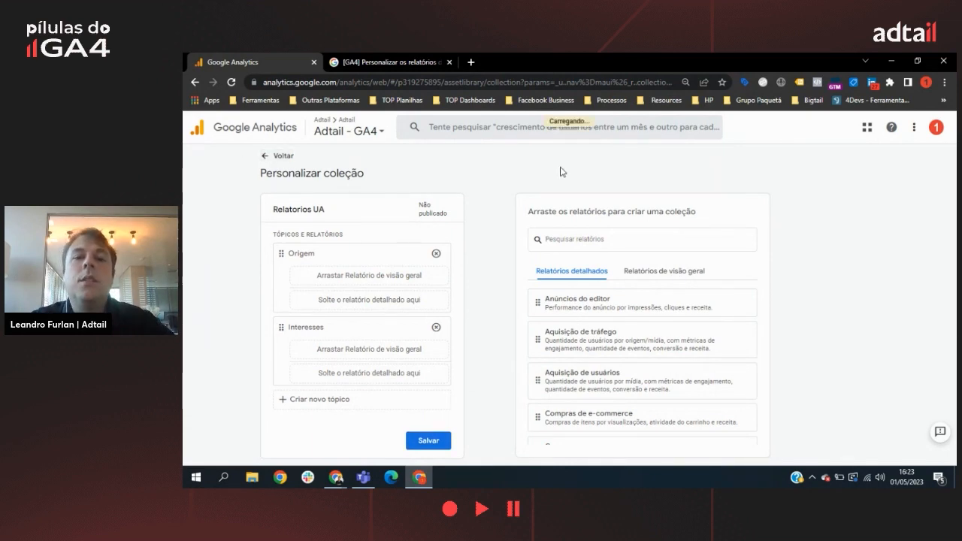
# Step: Create a new detailed report from the "Aquisição de tráfego" template
pyautogui.scroll(-4, 639, 248)
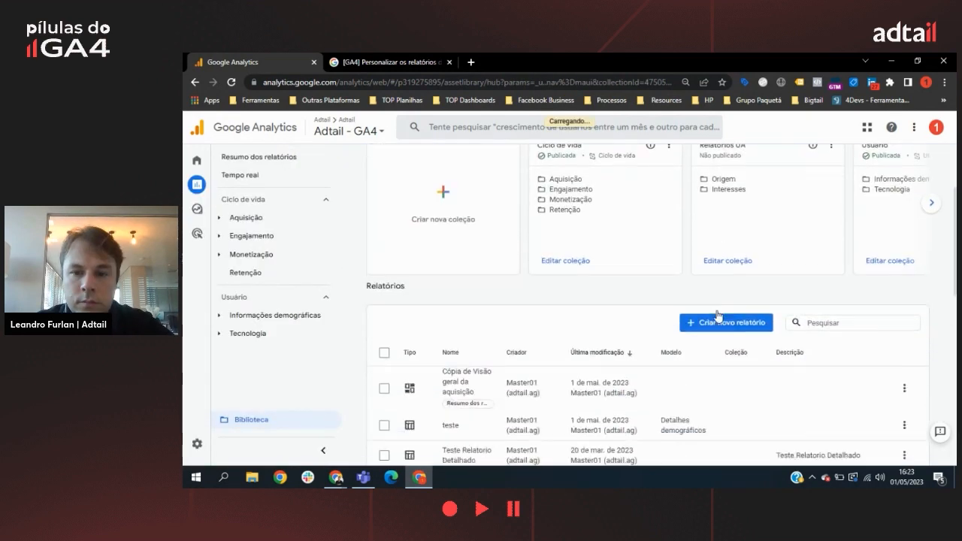
pyautogui.click(726, 298)
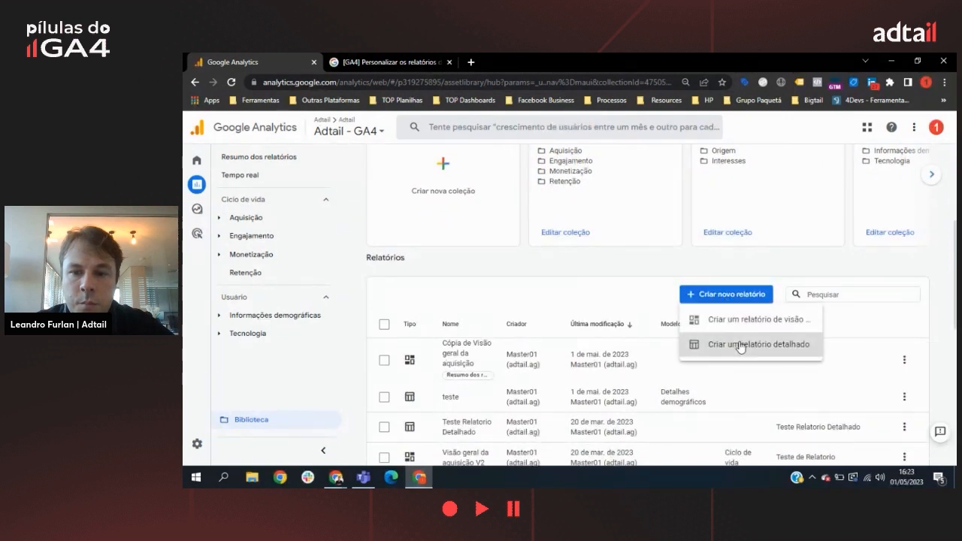
pyautogui.click(742, 343)
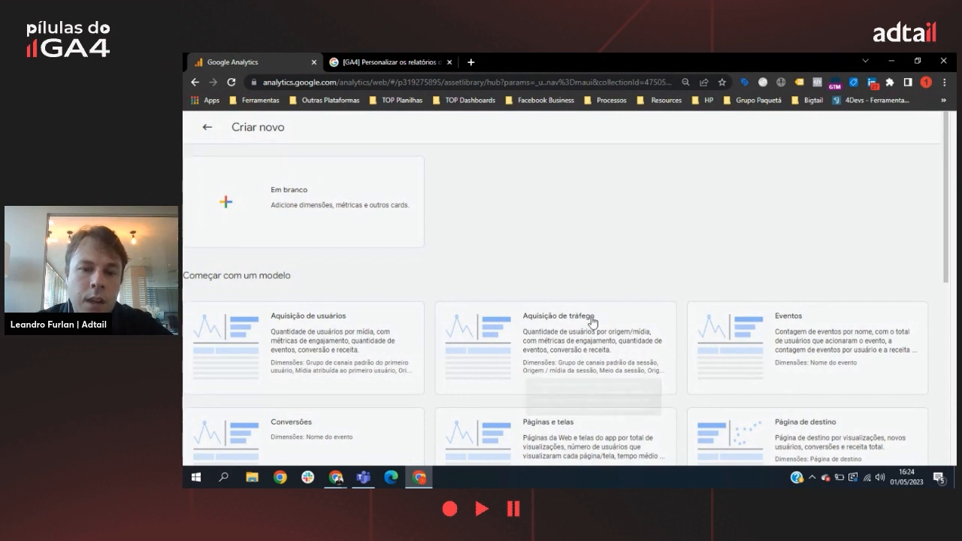
pyautogui.scroll(-2, 572, 368)
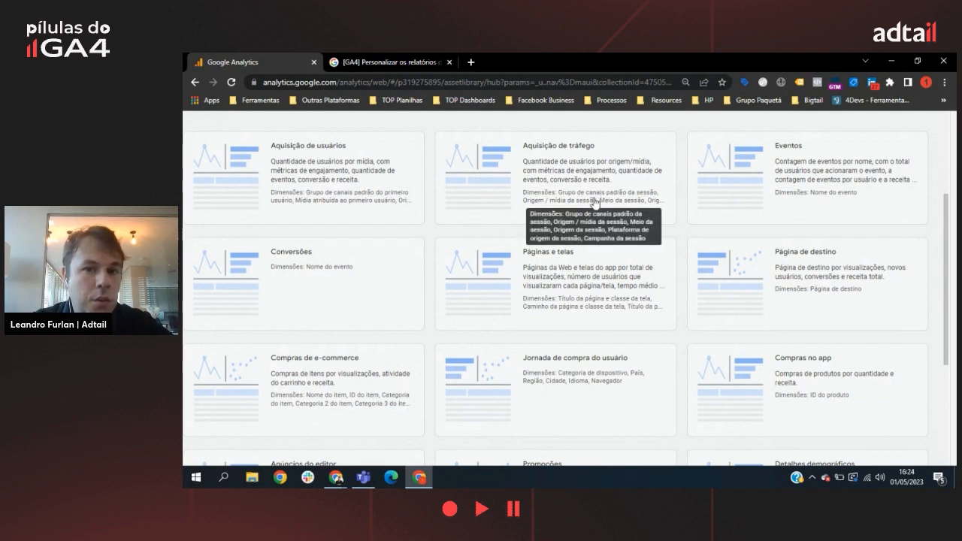
pyautogui.scroll(1, 602, 180)
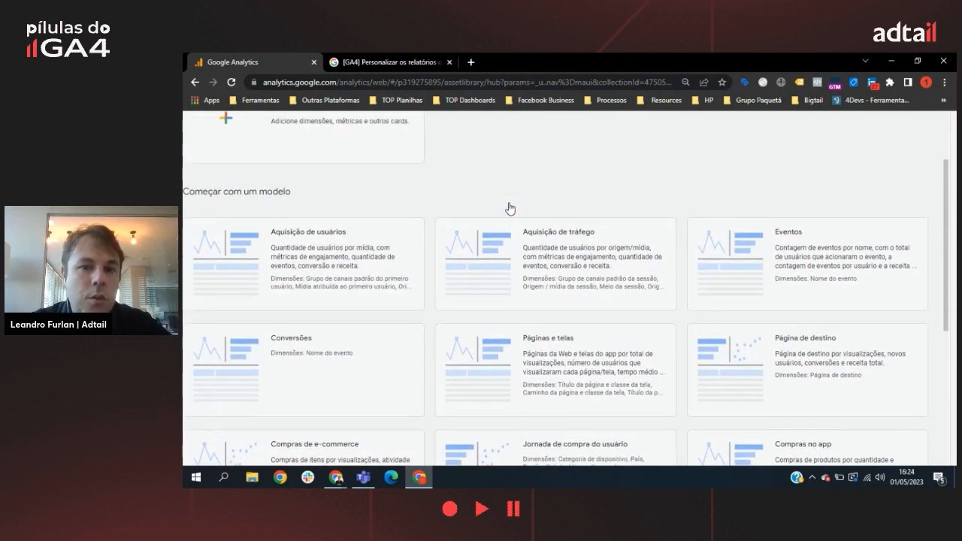
pyautogui.scroll(1, 511, 218)
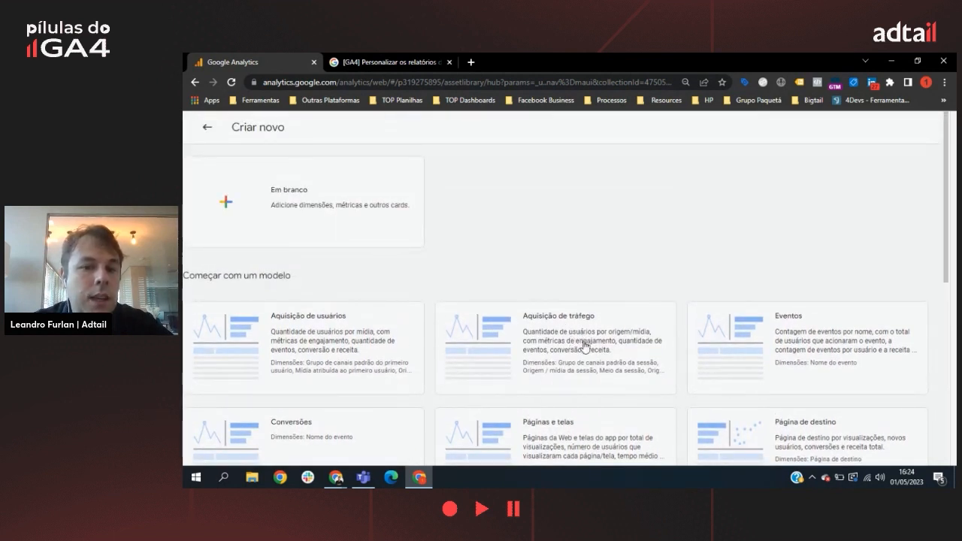
pyautogui.press('Escape')
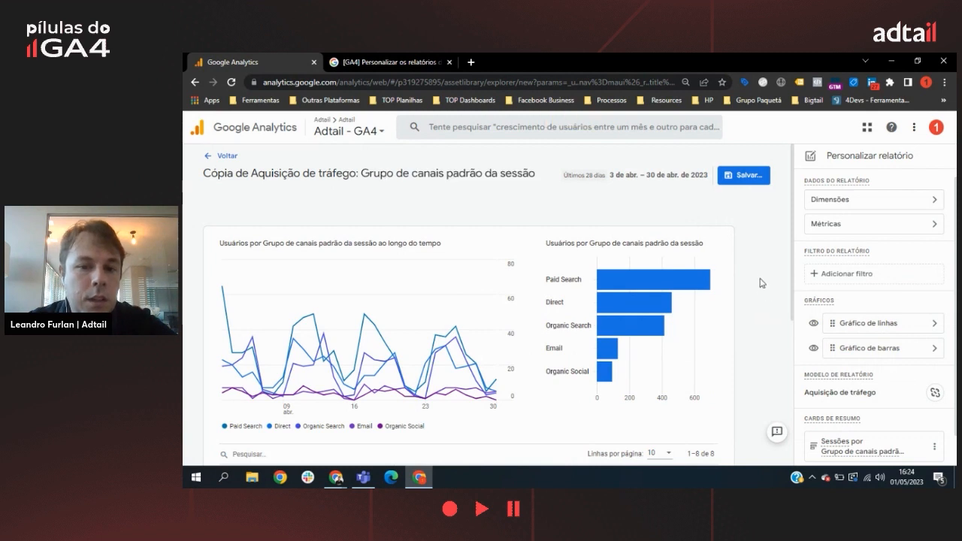
# Step: Unlink the new report from its "Aquisição de tráfego" report template
pyautogui.scroll(-1, 859, 305)
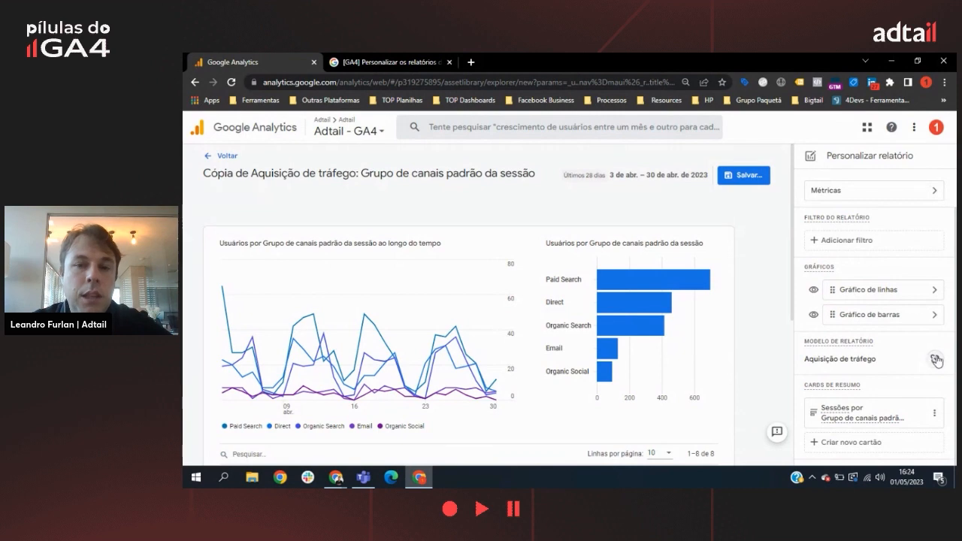
pyautogui.click(936, 360)
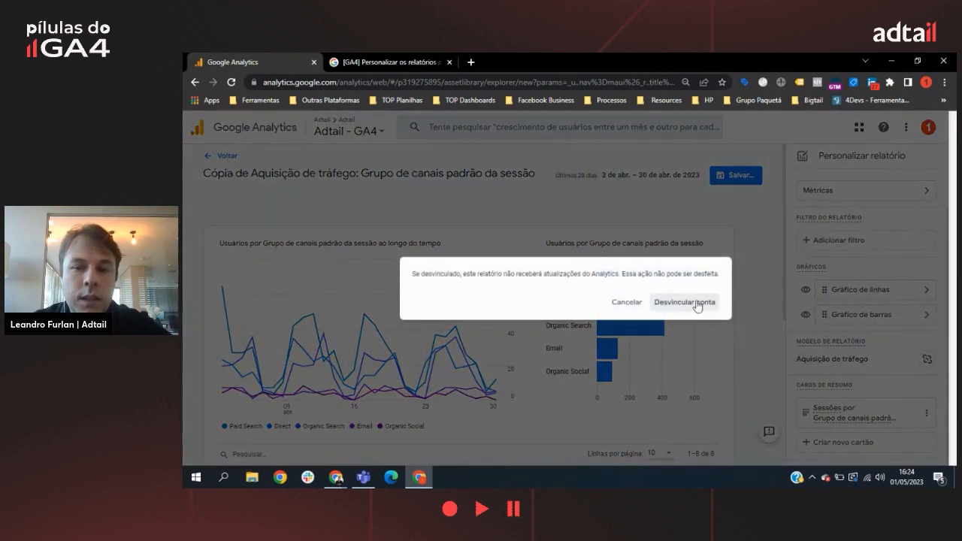
pyautogui.click(695, 302)
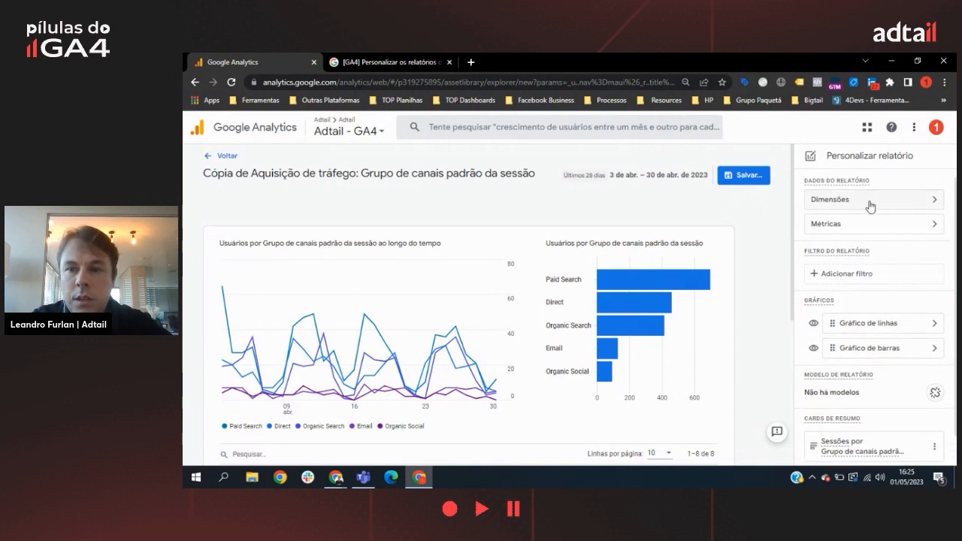
# Step: Examine the report's customization options, its list of main dimensions and its list of metrics alongside the data table
pyautogui.scroll(-1, 865, 243)
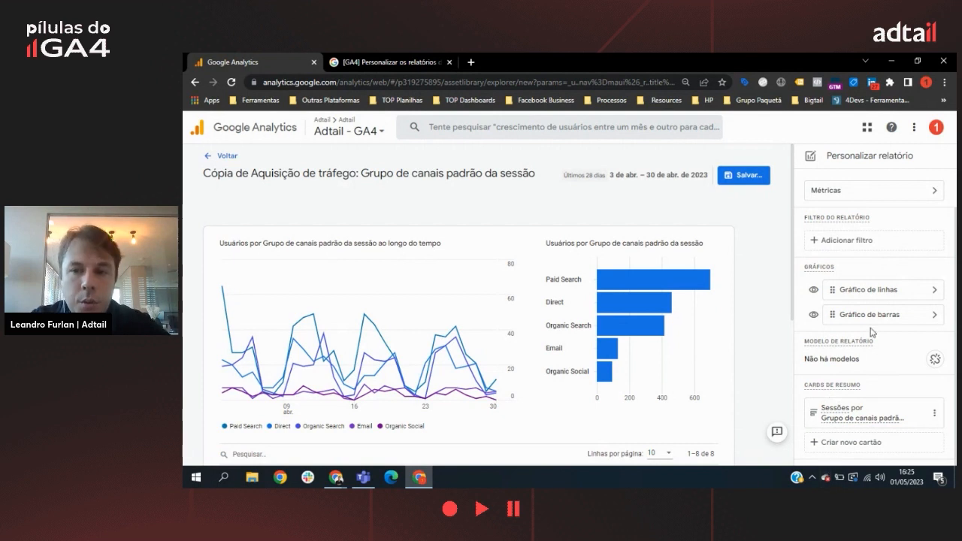
pyautogui.scroll(1, 881, 224)
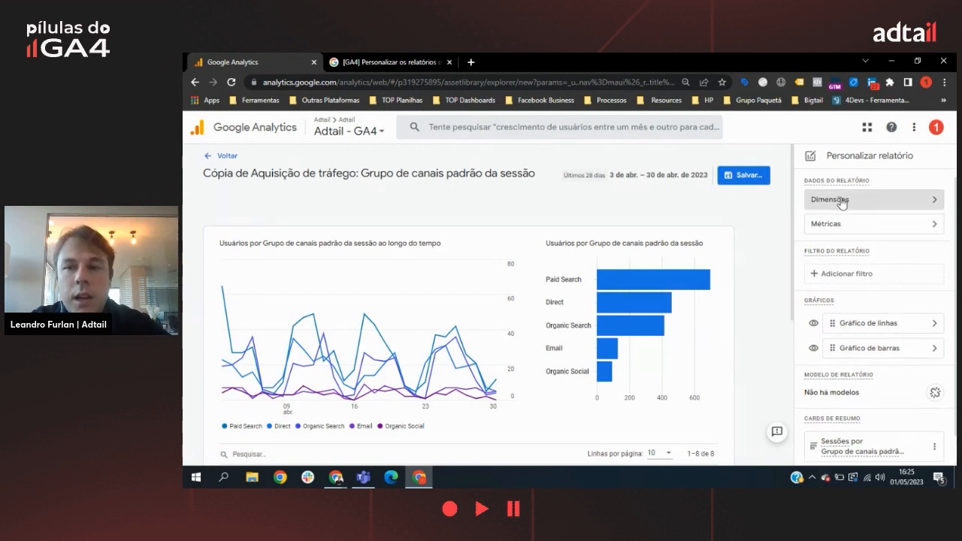
pyautogui.click(842, 203)
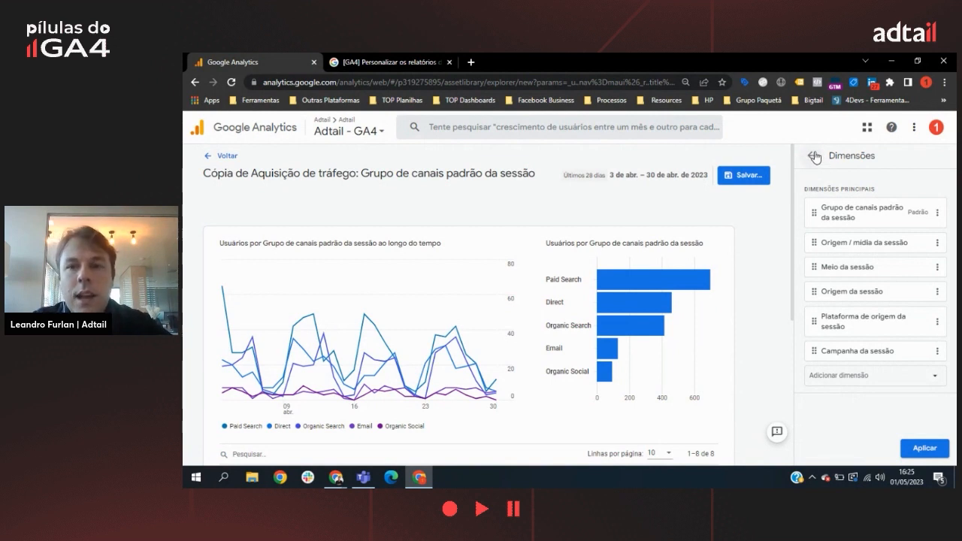
pyautogui.click(815, 156)
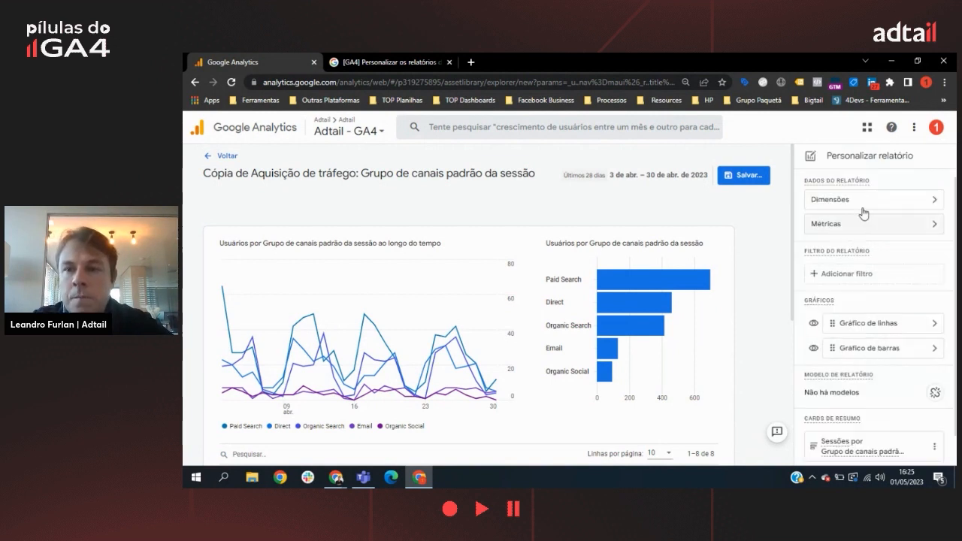
pyautogui.click(851, 224)
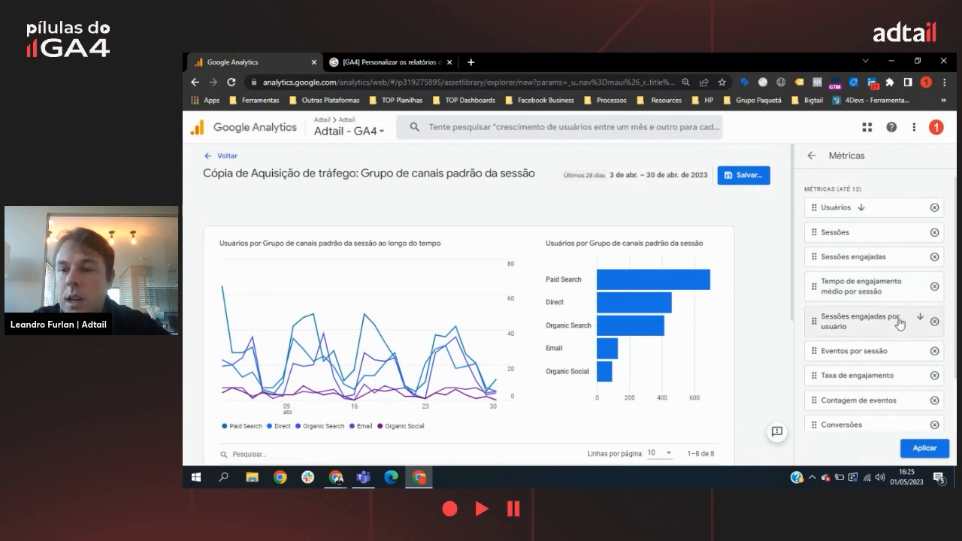
pyautogui.scroll(-2, 894, 324)
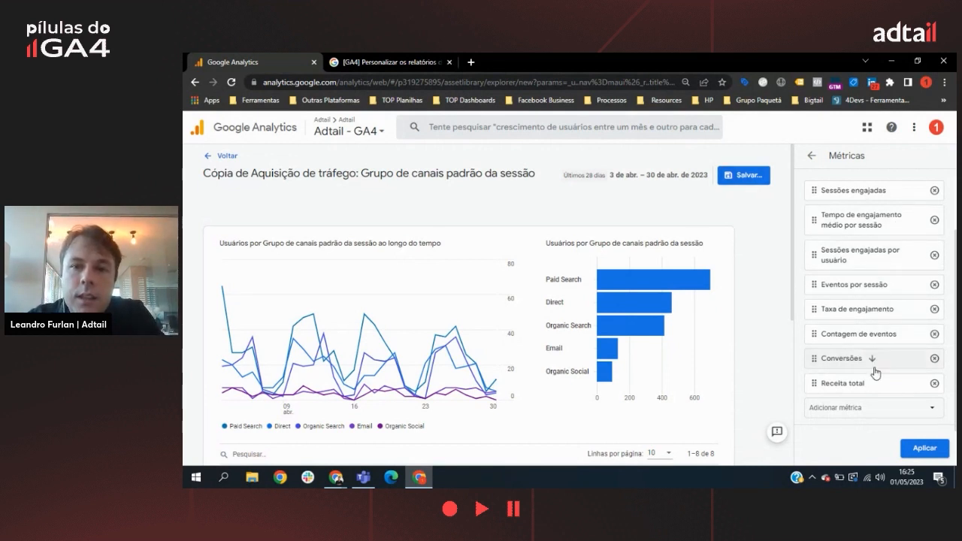
pyautogui.scroll(2, 872, 225)
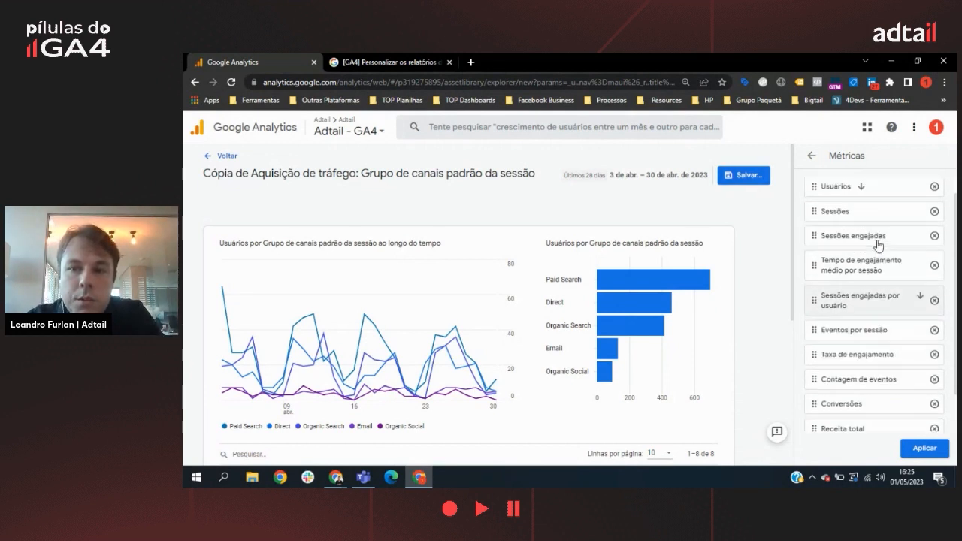
pyautogui.scroll(-3, 713, 299)
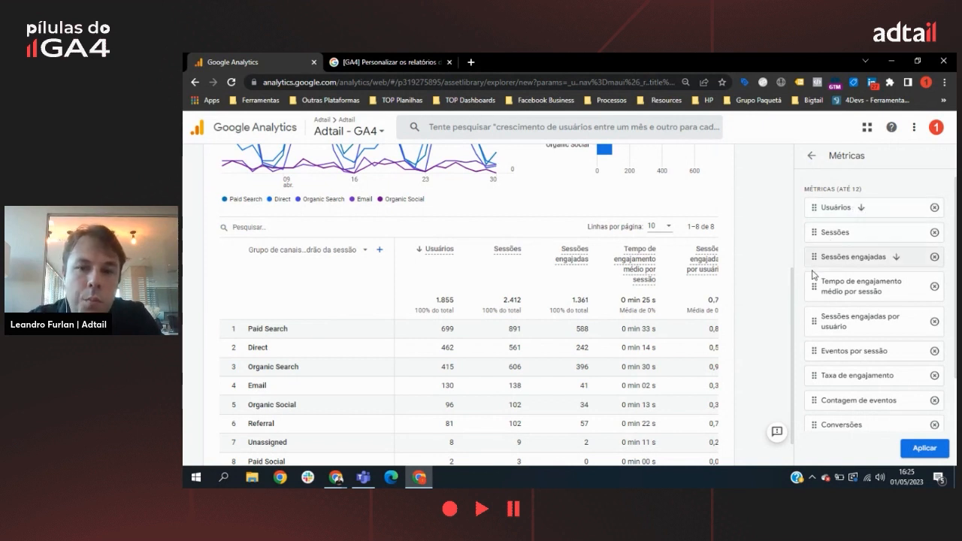
# Step: Try Sessões as the report's sorting metric and restore Usuários as the sorting metric
pyautogui.click(861, 234)
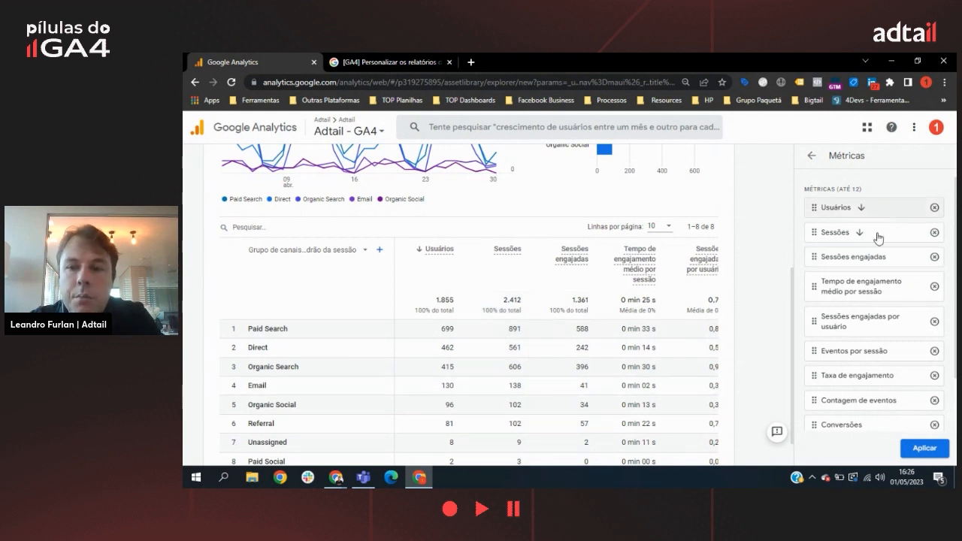
pyautogui.click(863, 210)
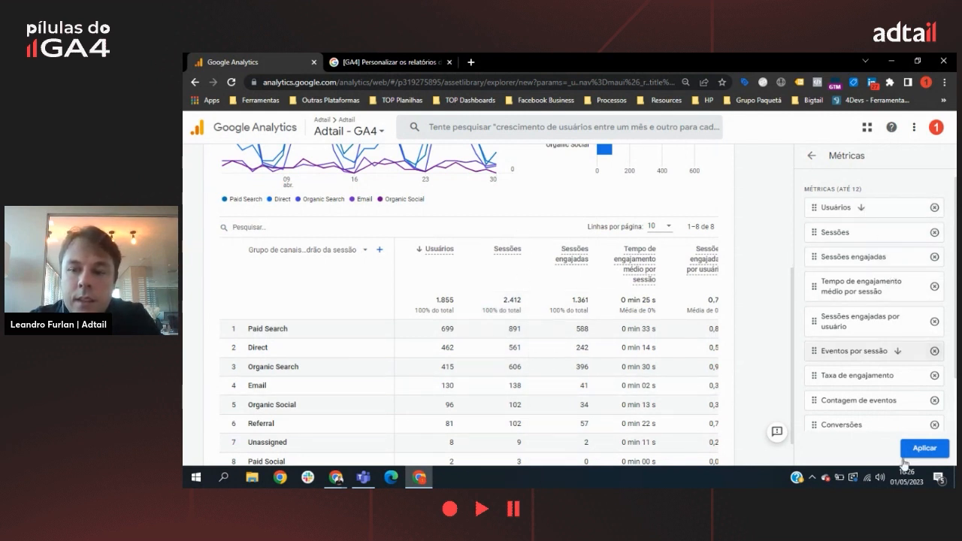
pyautogui.scroll(-2, 884, 346)
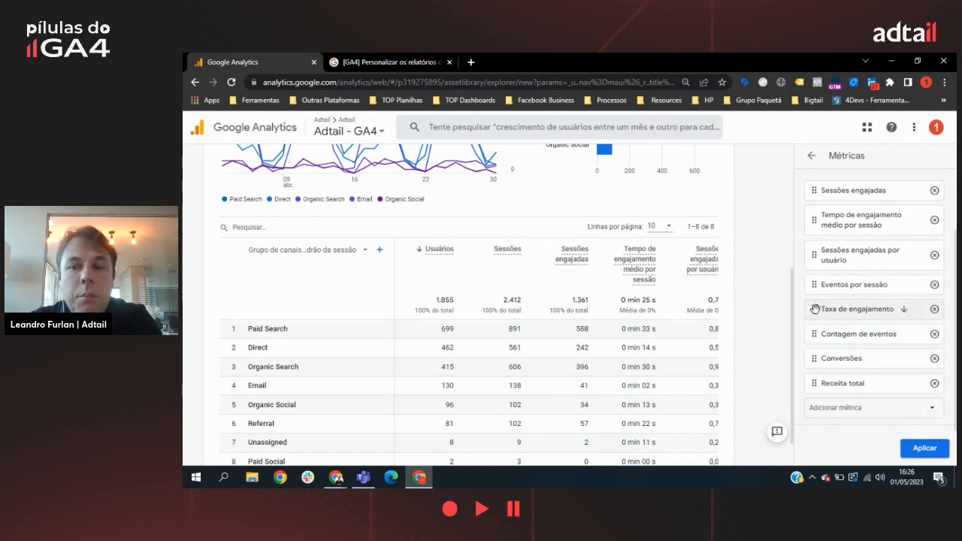
# Step: Remove the Eventos por sessão and Contagem de eventos metrics from the report's metric list
pyautogui.moveTo(815, 308)
pyautogui.mouseDown()
pyautogui.moveTo(812, 174)
pyautogui.moveTo(810, 324)
pyautogui.moveTo(818, 309)
pyautogui.mouseUp()
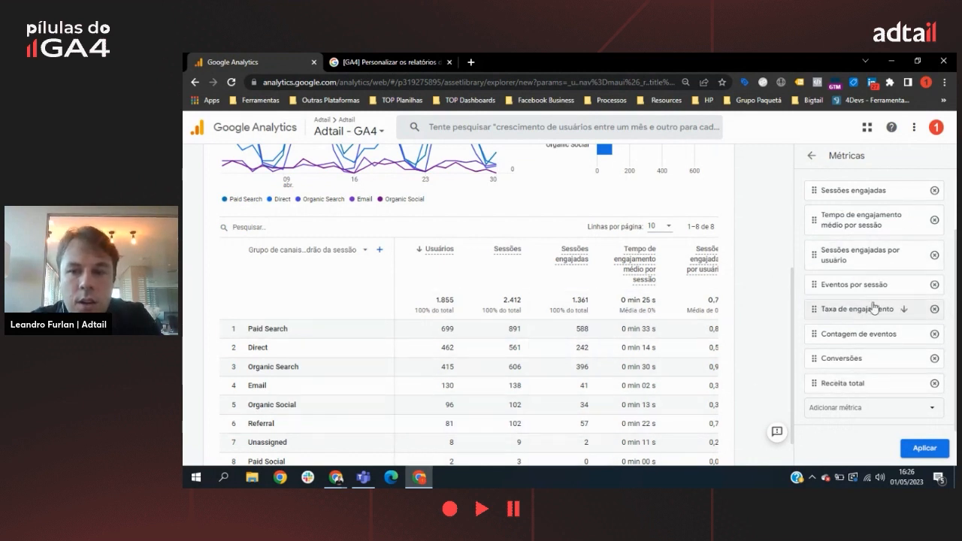
pyautogui.click(934, 286)
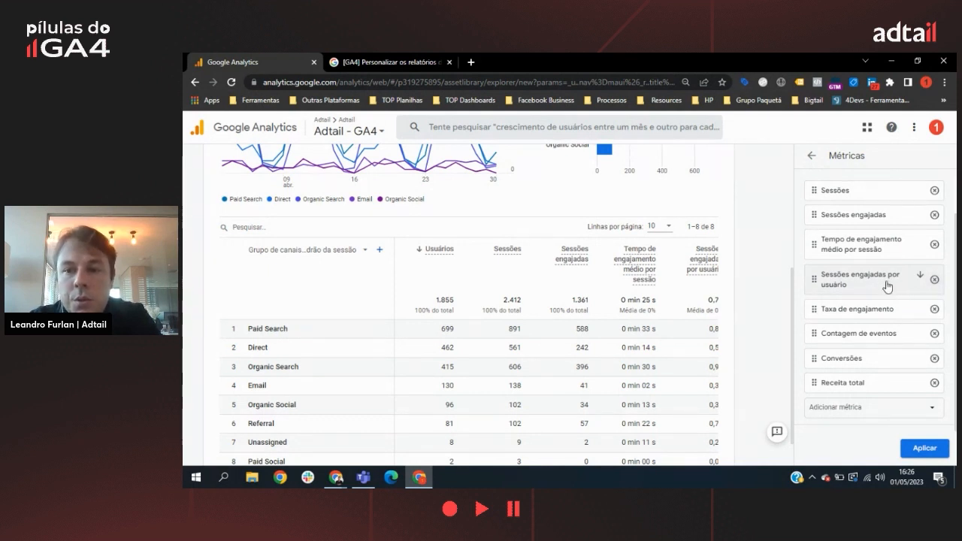
pyautogui.click(935, 336)
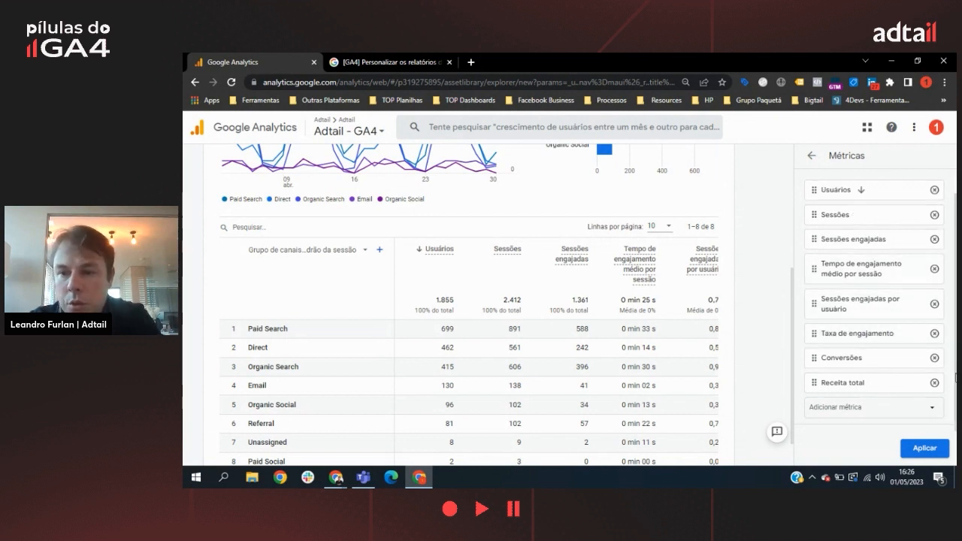
# Step: Set Conversões as the report's sorting metric and apply the metric changes
pyautogui.click(842, 362)
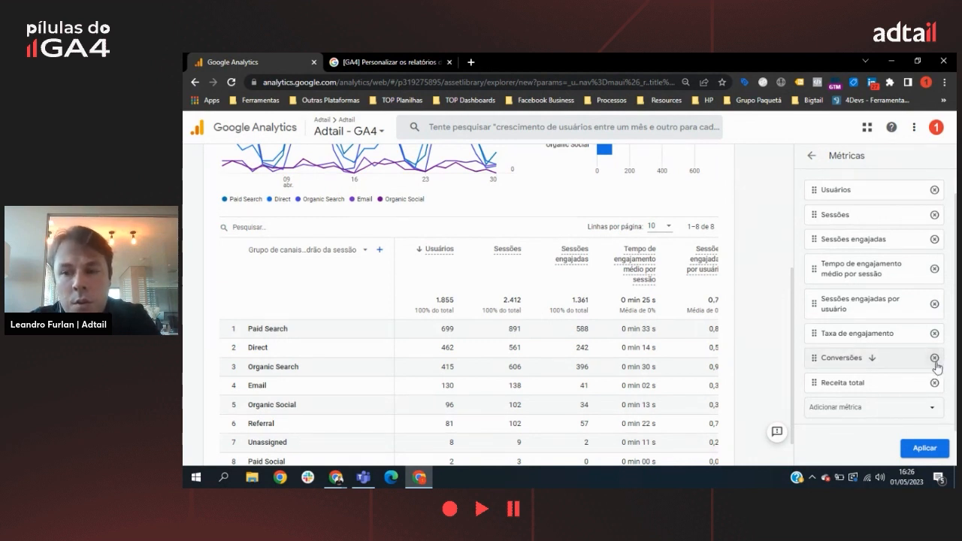
pyautogui.click(877, 359)
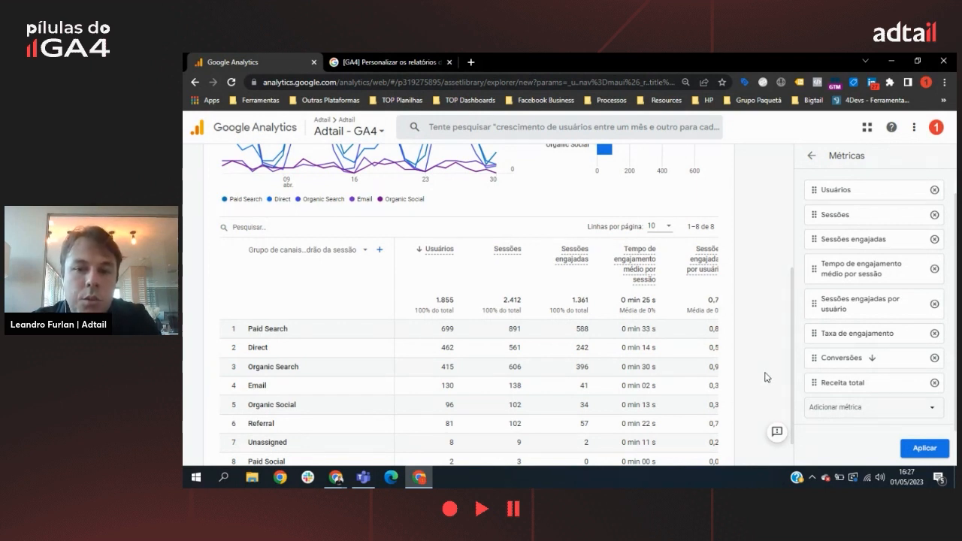
pyautogui.scroll(-1, 773, 339)
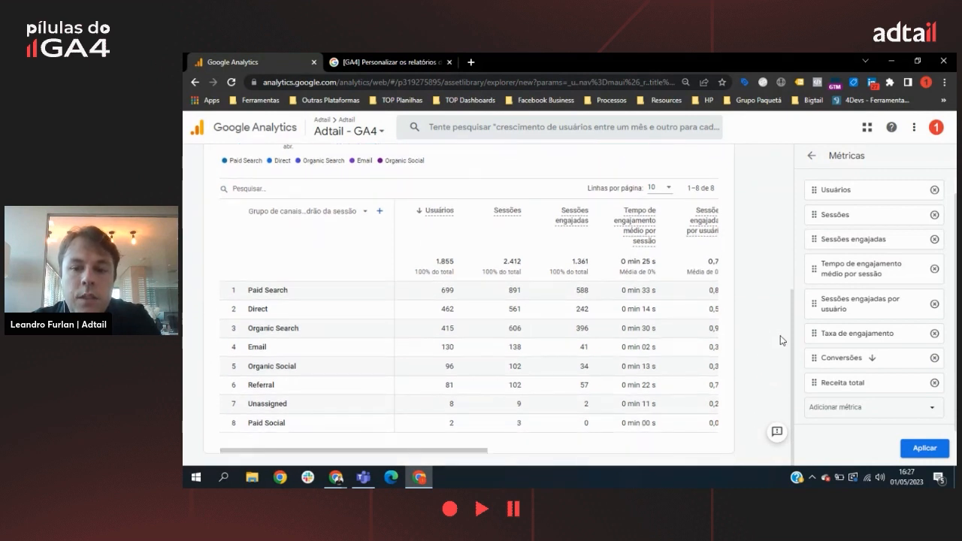
pyautogui.click(533, 451)
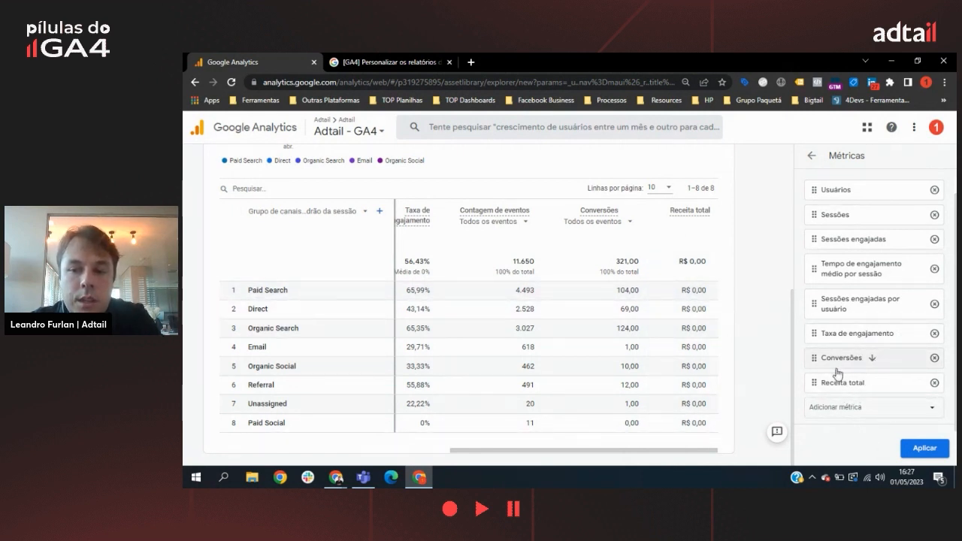
pyautogui.scroll(1, 917, 338)
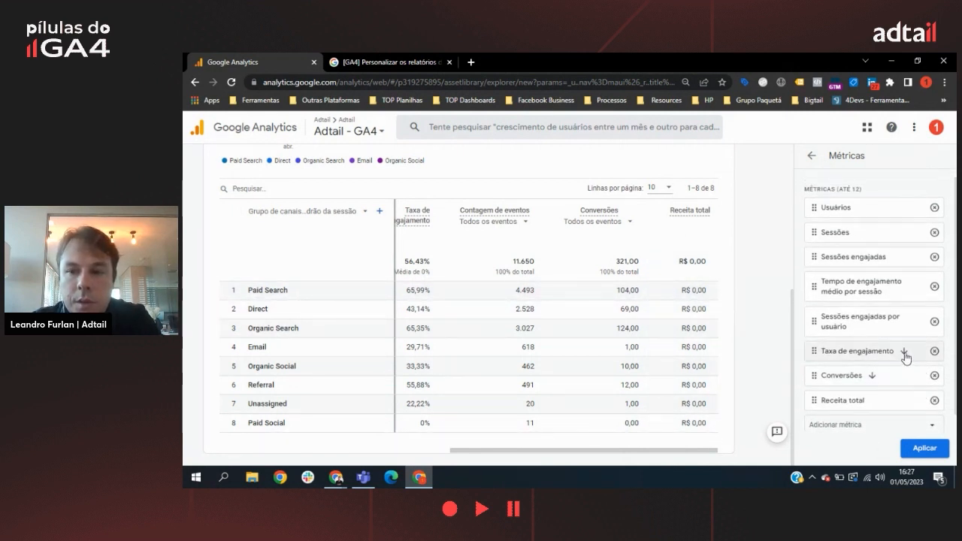
pyautogui.click(925, 449)
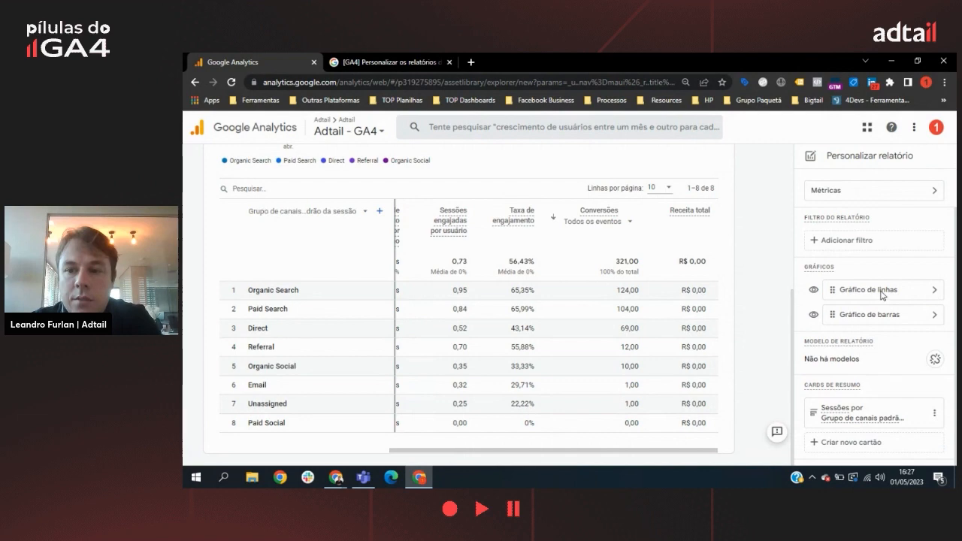
# Step: Try a scatter chart in place of the report's line chart and restore the line chart
pyautogui.click(936, 293)
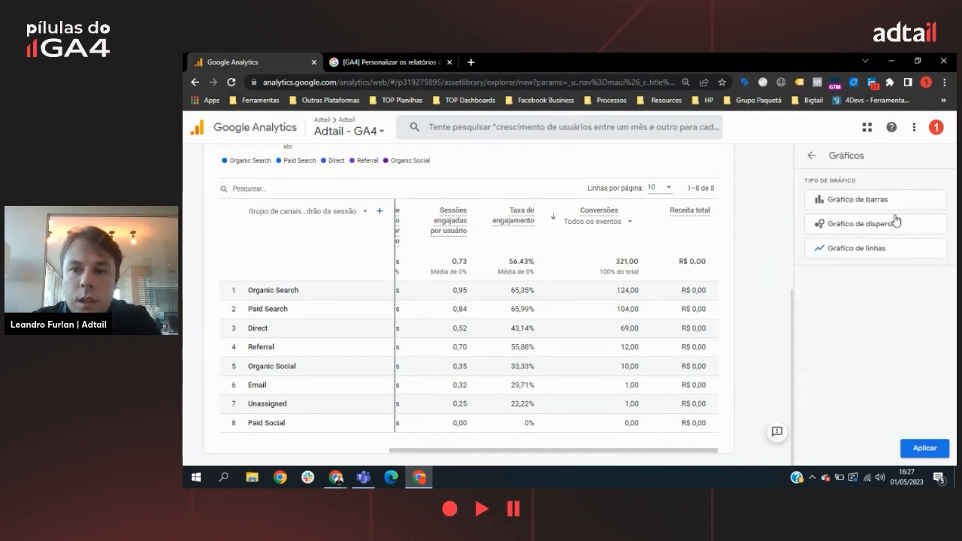
pyautogui.scroll(3, 757, 275)
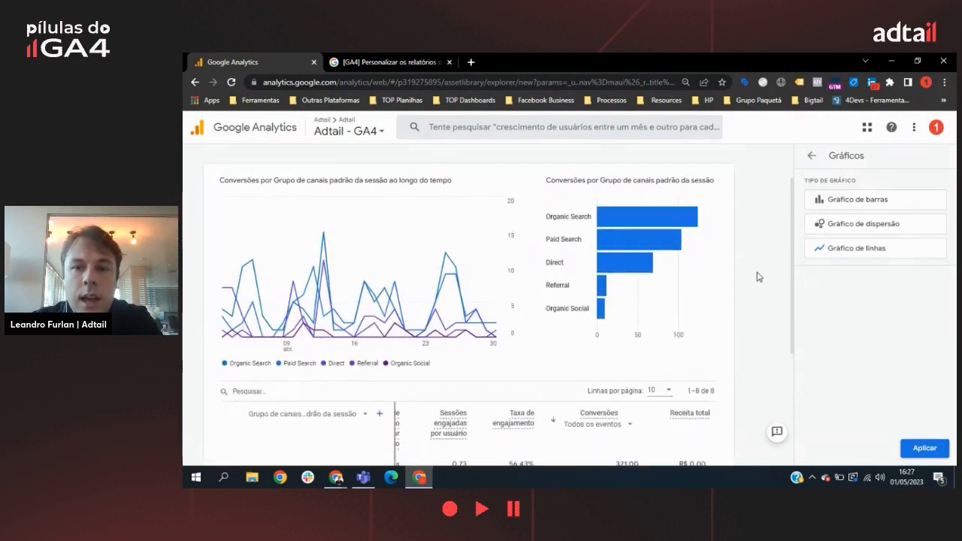
pyautogui.scroll(-1, 744, 271)
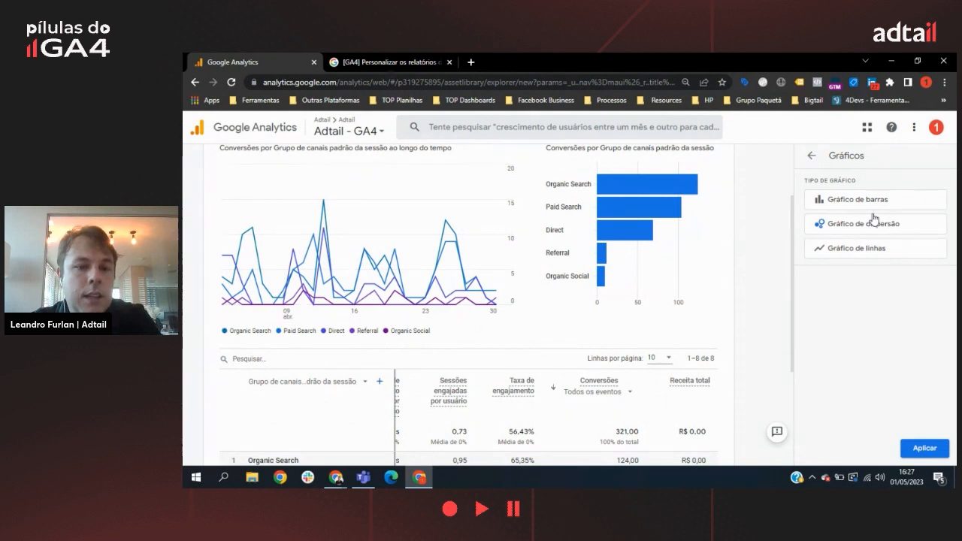
pyautogui.click(925, 448)
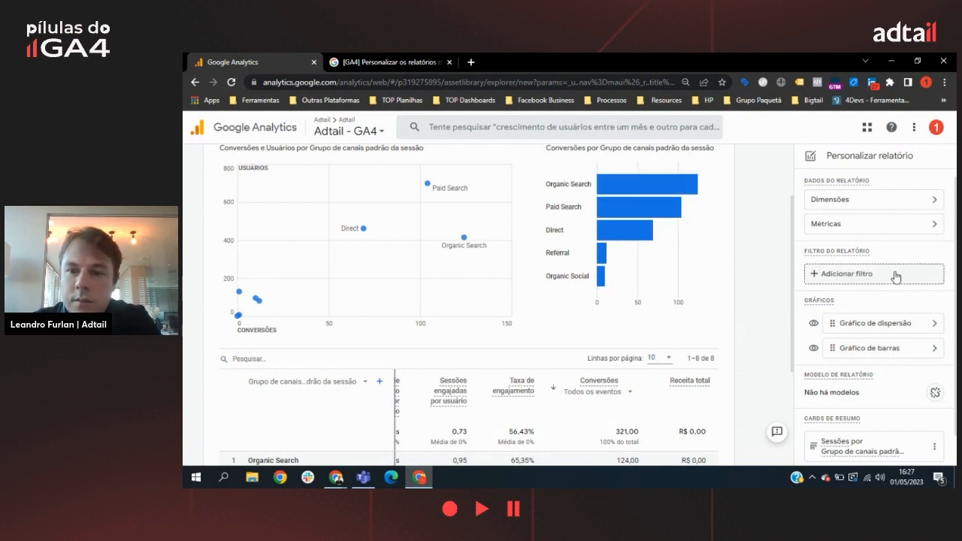
pyautogui.click(937, 326)
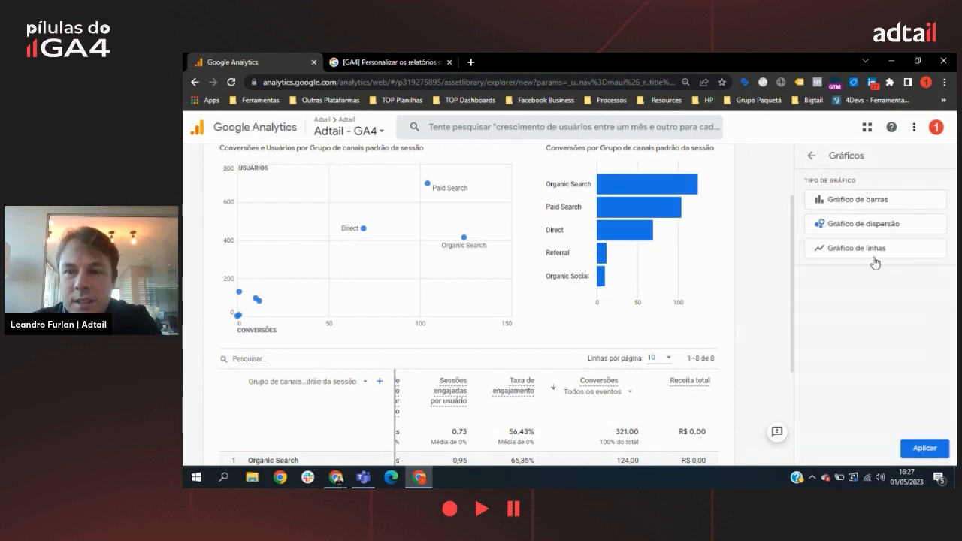
pyautogui.click(918, 448)
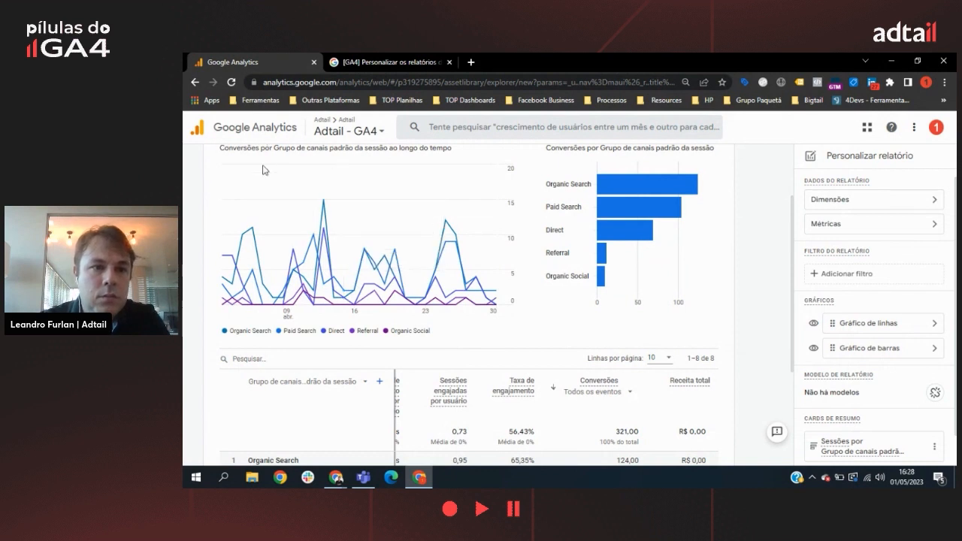
# Step: Switch the data table's dimension to Origem / mídia da sessão
pyautogui.click(365, 385)
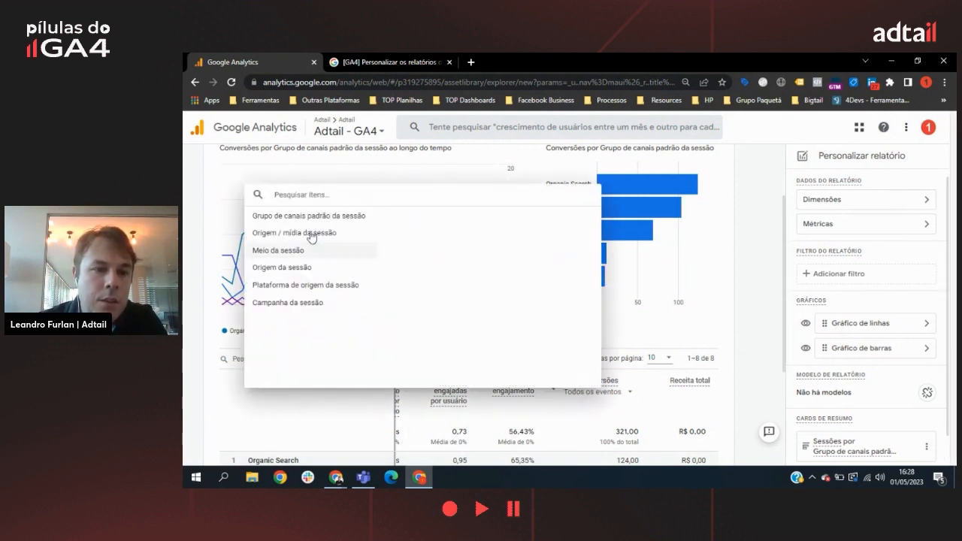
pyautogui.click(300, 234)
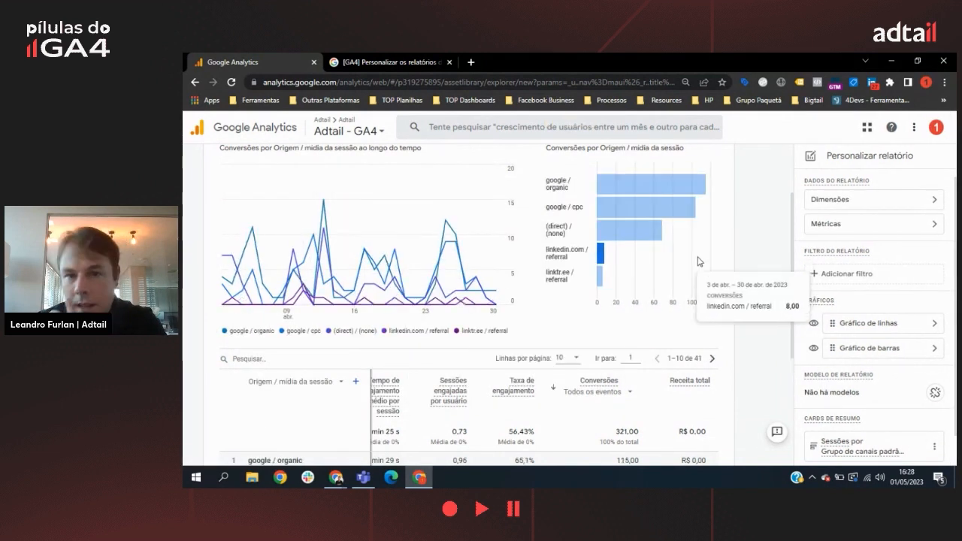
# Step: Edit the existing summary card, moving Grupo de canais padrão da sessão to the end of its dimensions by removing and re-adding it
pyautogui.scroll(-1, 873, 277)
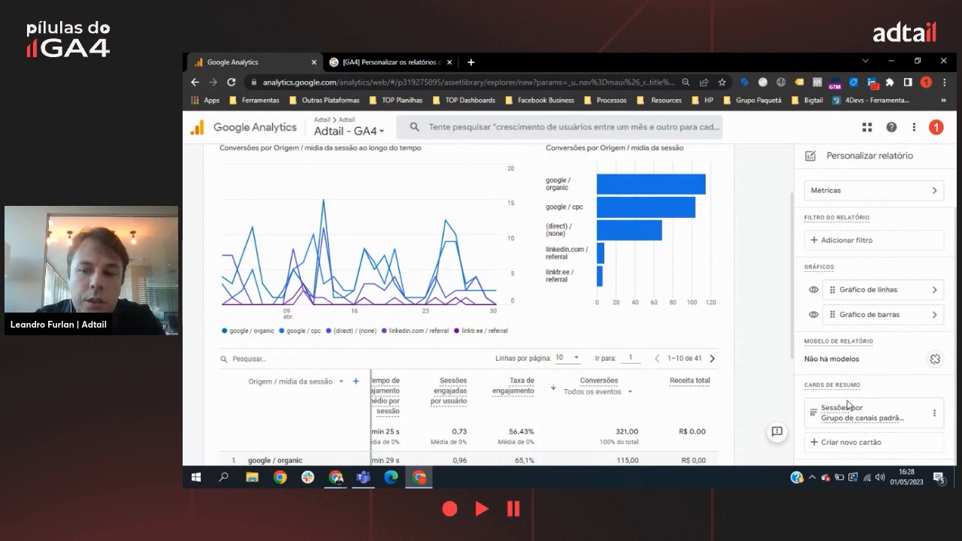
pyautogui.click(935, 414)
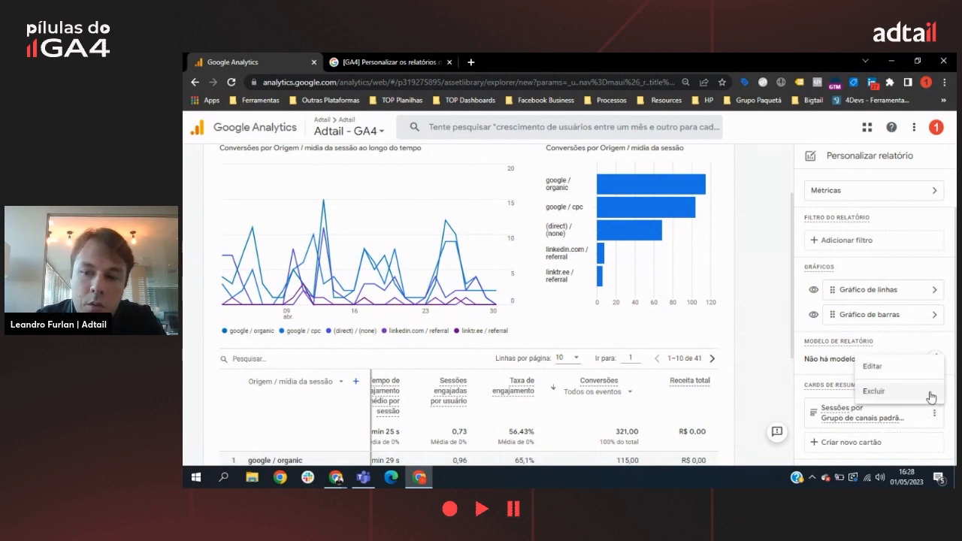
pyautogui.click(902, 367)
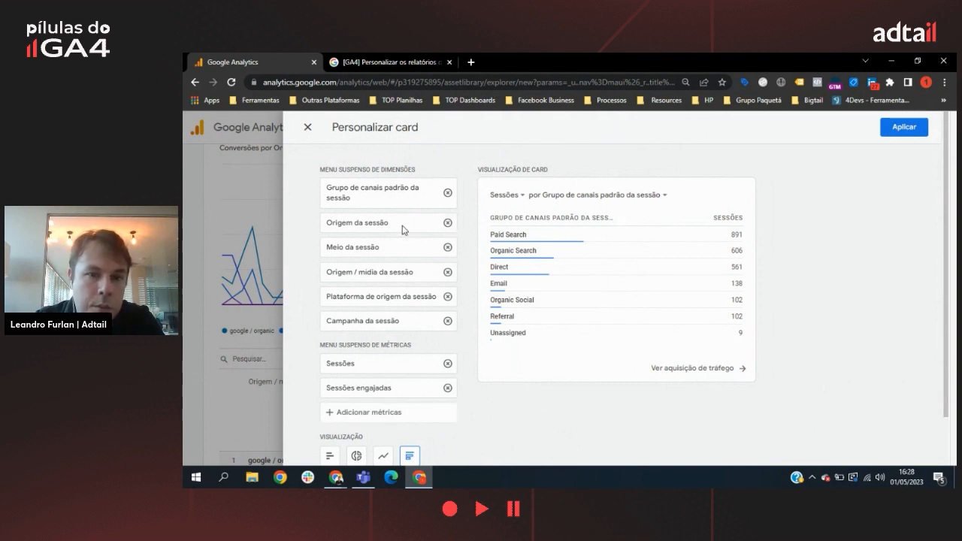
pyautogui.click(524, 197)
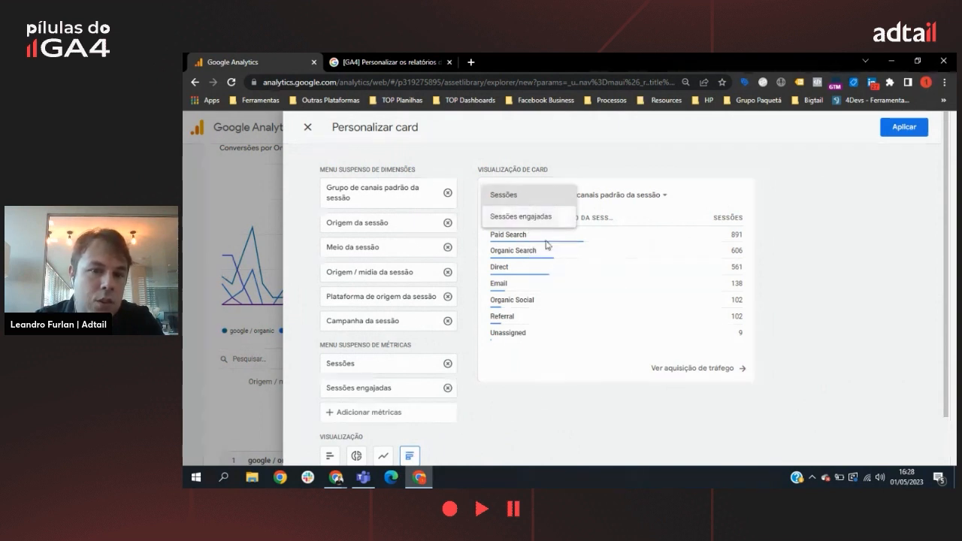
pyautogui.click(716, 188)
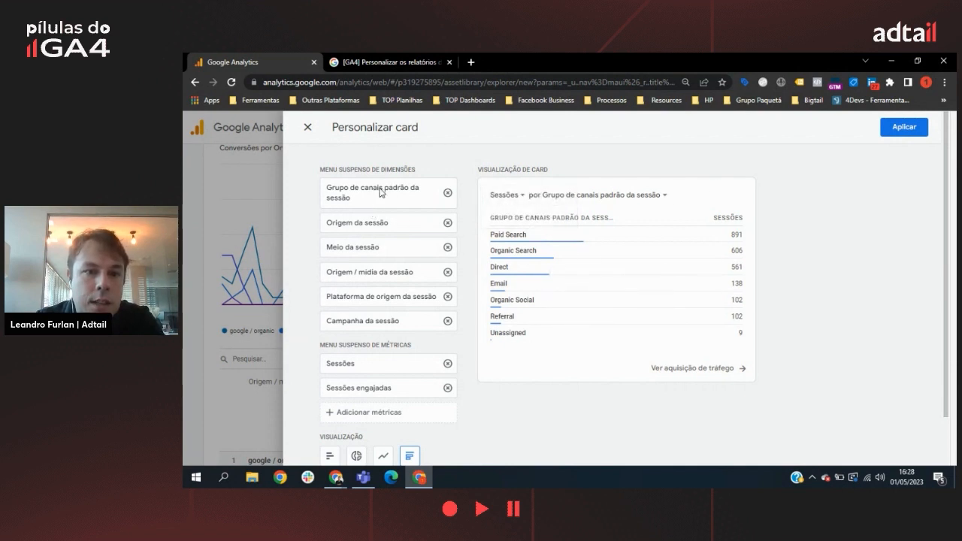
pyautogui.click(447, 193)
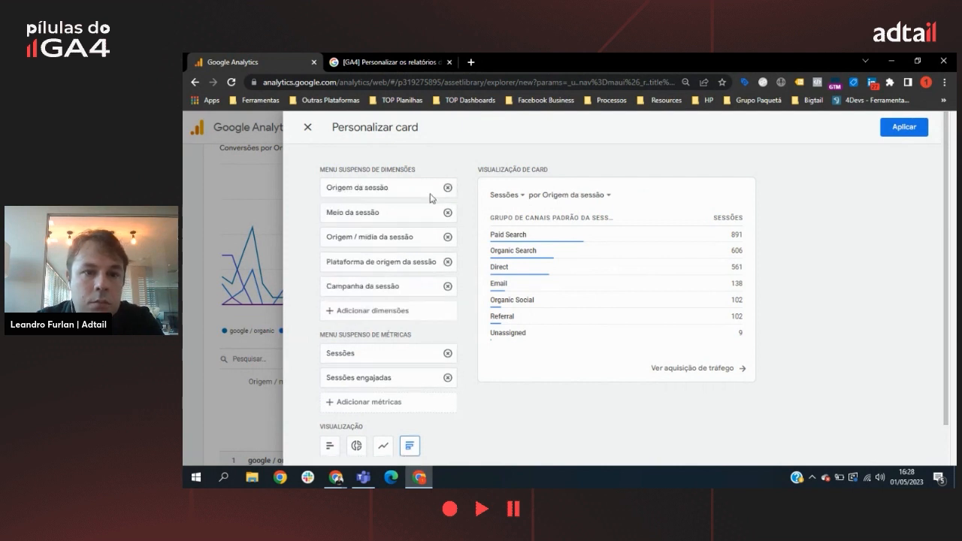
pyautogui.click(425, 311)
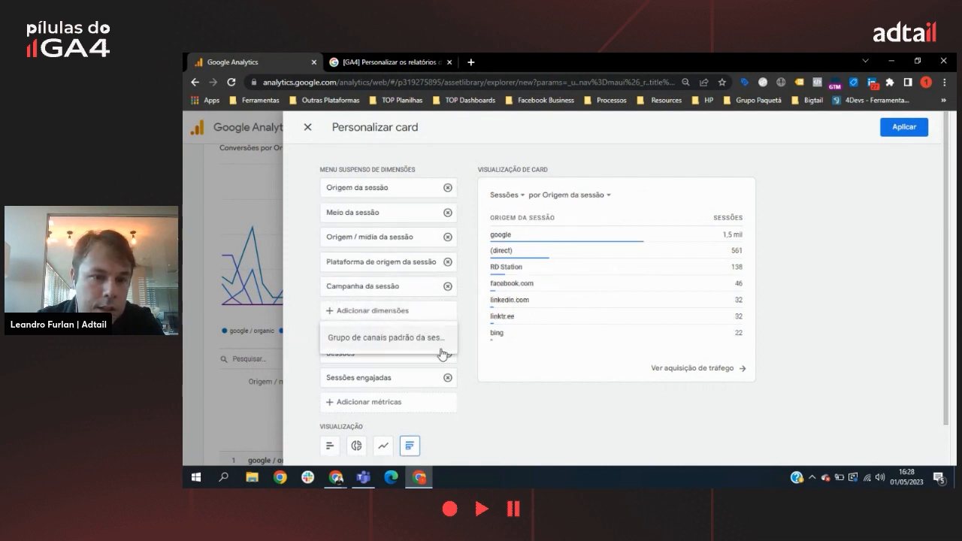
pyautogui.click(415, 339)
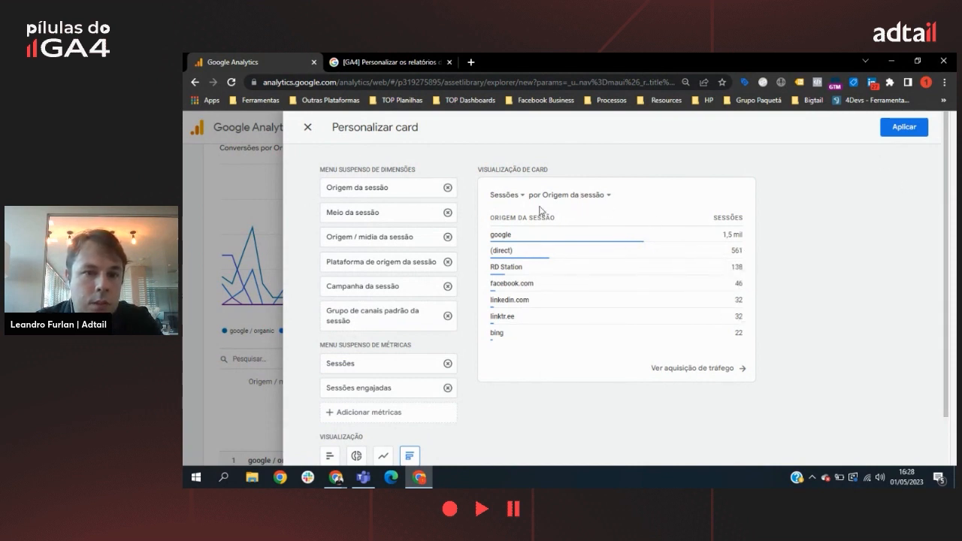
# Step: Set the summary card to show Sessões by Origem / mídia da sessão and apply the card changes
pyautogui.click(578, 197)
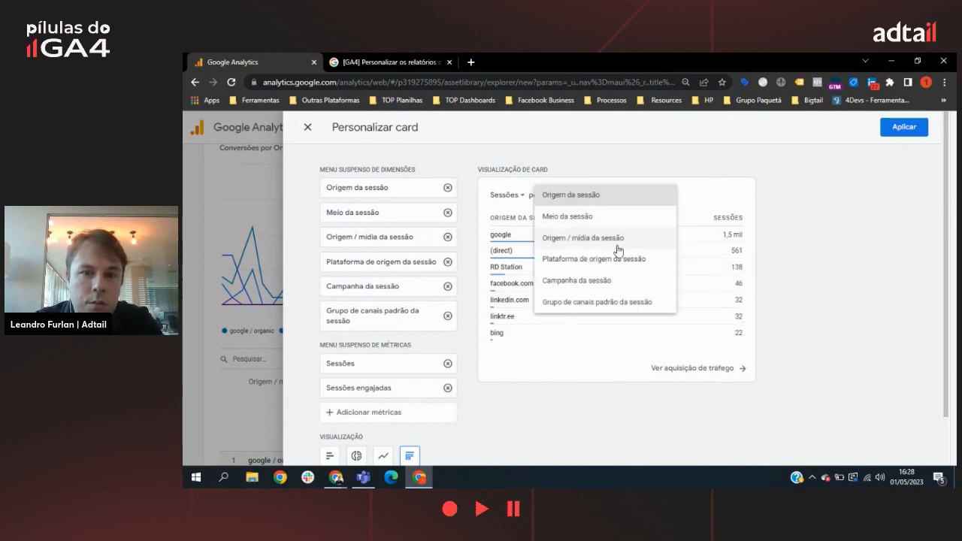
pyautogui.click(637, 238)
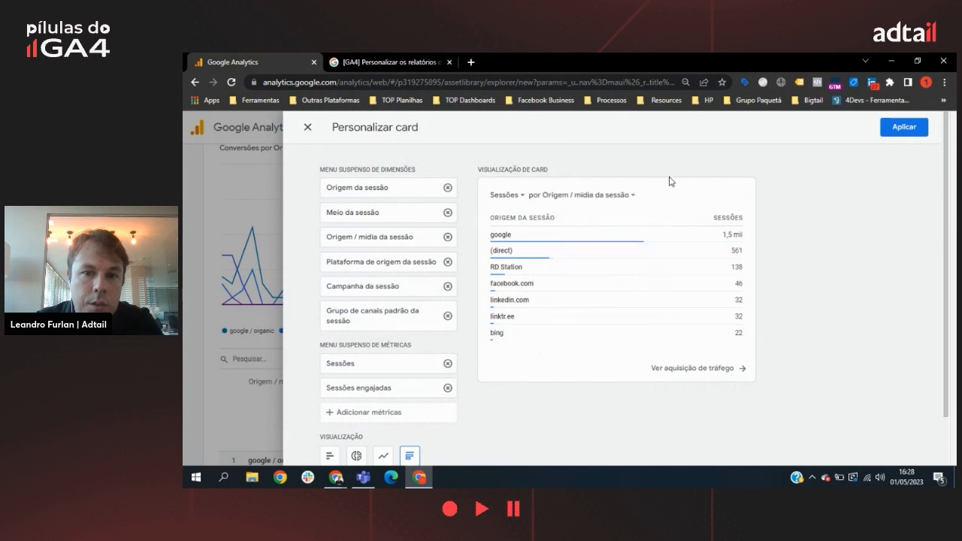
pyautogui.click(606, 202)
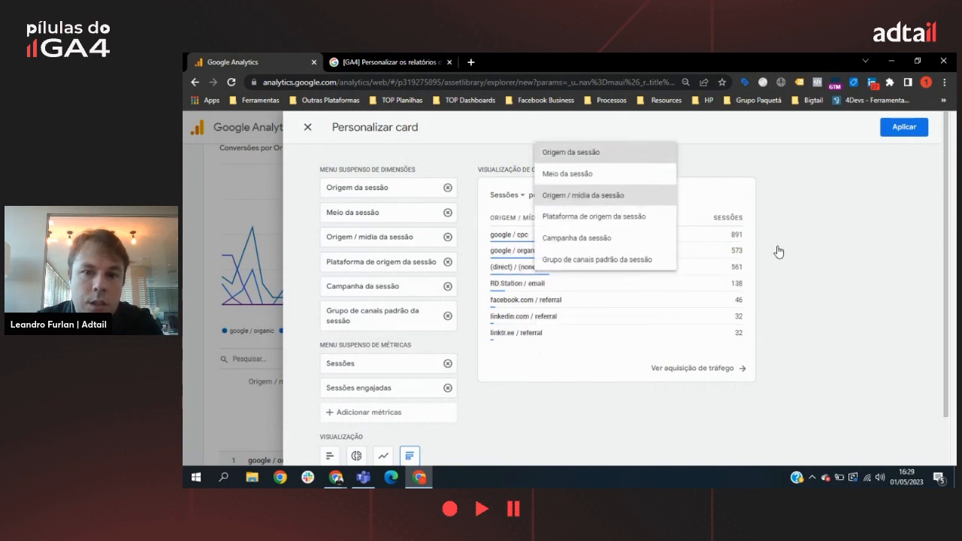
pyautogui.click(572, 152)
pyautogui.click(576, 195)
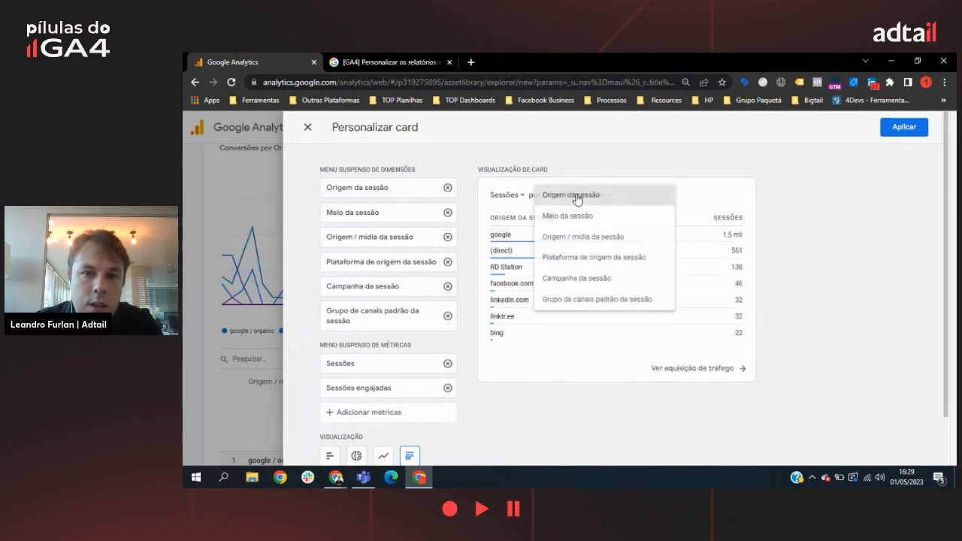
pyautogui.click(594, 246)
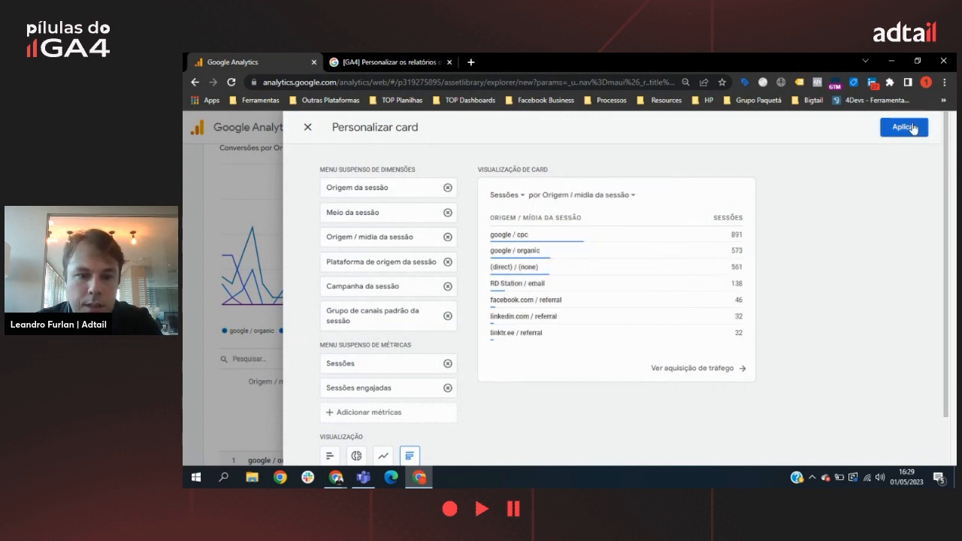
pyautogui.scroll(-2, 881, 297)
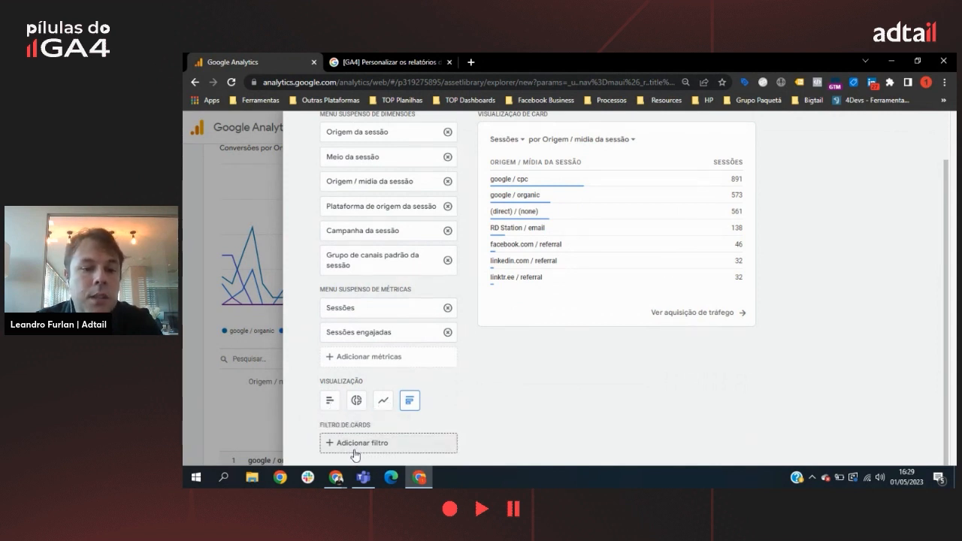
pyautogui.scroll(2, 895, 237)
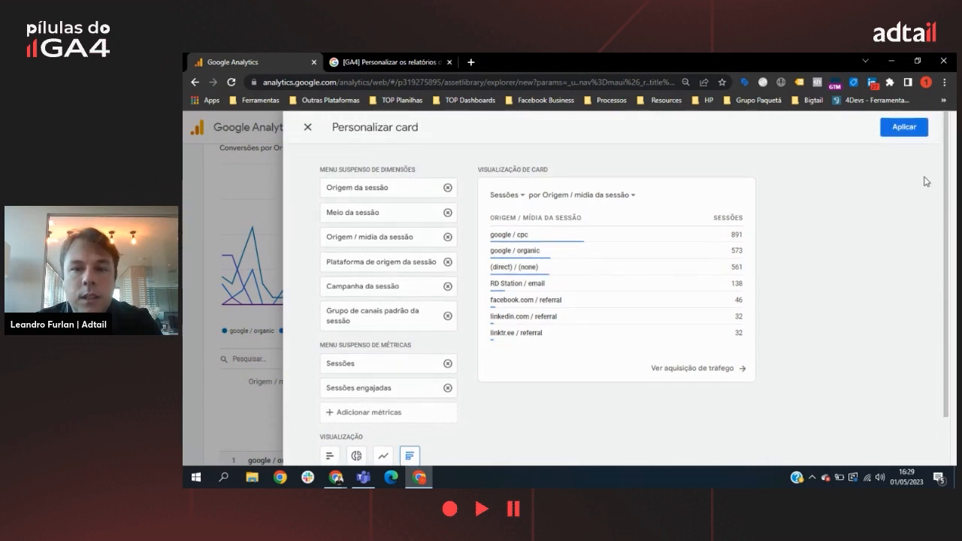
pyautogui.click(917, 128)
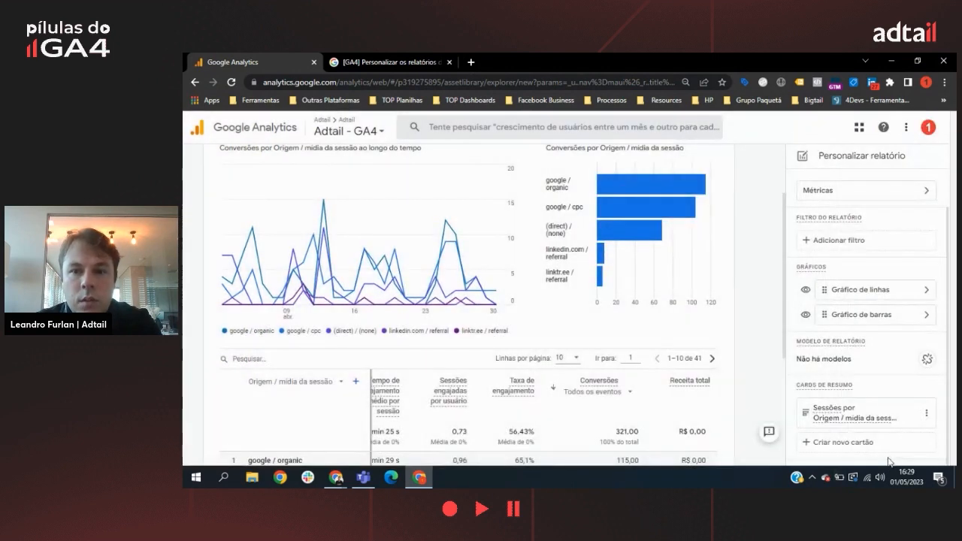
# Step: Create a new summary card with the dimensions Origem / mídia da sessão, Grupo de canais padrão da sessão and Campanha da sessão
pyautogui.click(849, 443)
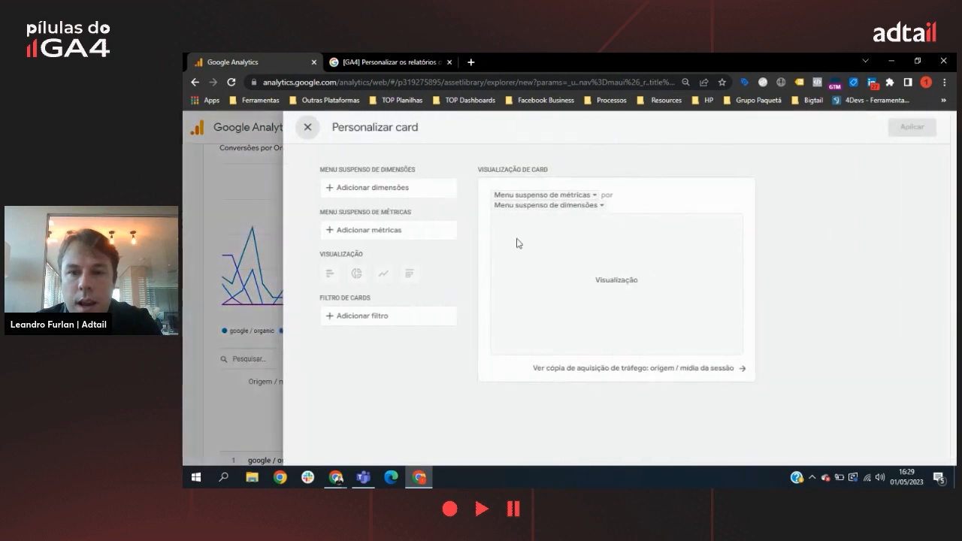
pyautogui.click(398, 188)
pyautogui.click(414, 240)
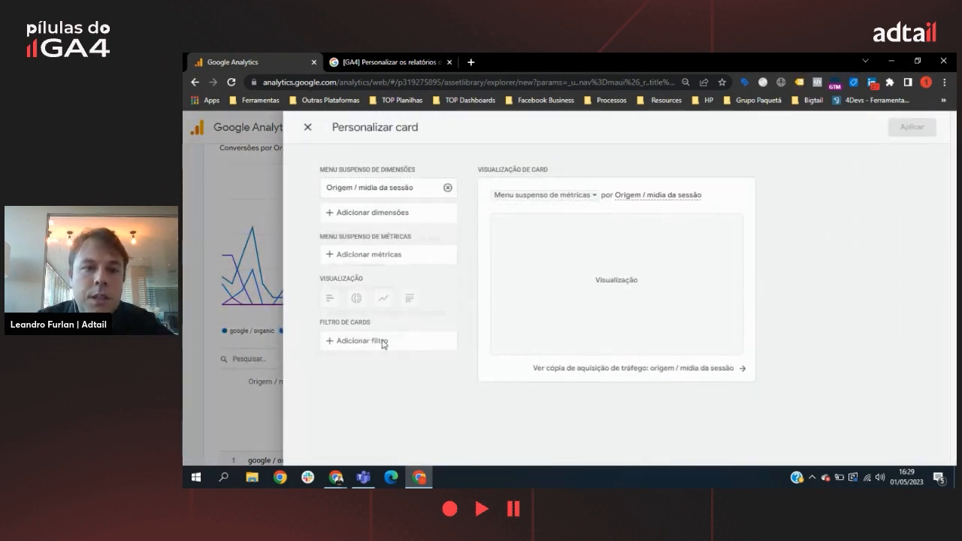
pyautogui.click(371, 216)
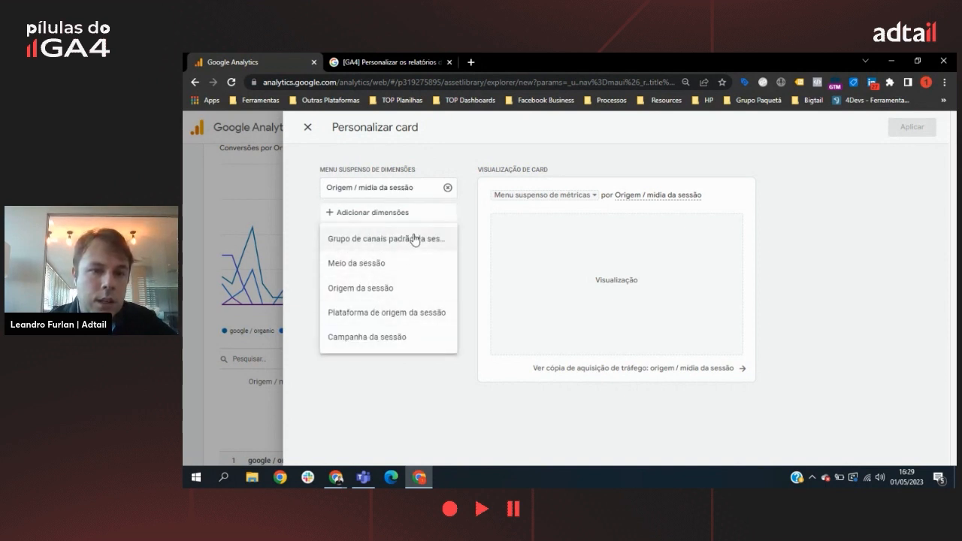
pyautogui.click(414, 239)
pyautogui.click(400, 251)
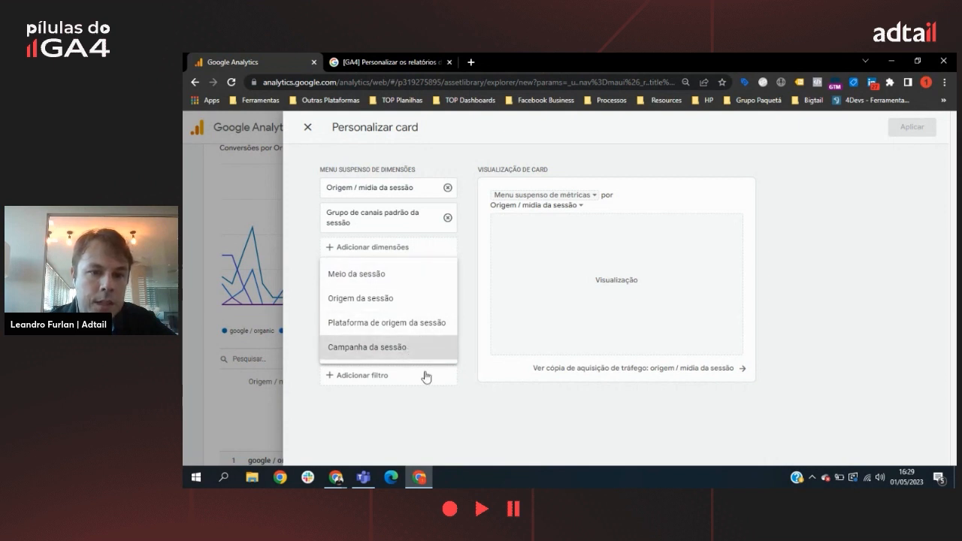
pyautogui.click(421, 347)
# Step: Add the metrics Conversões and Receita total to the new summary card
pyautogui.click(374, 316)
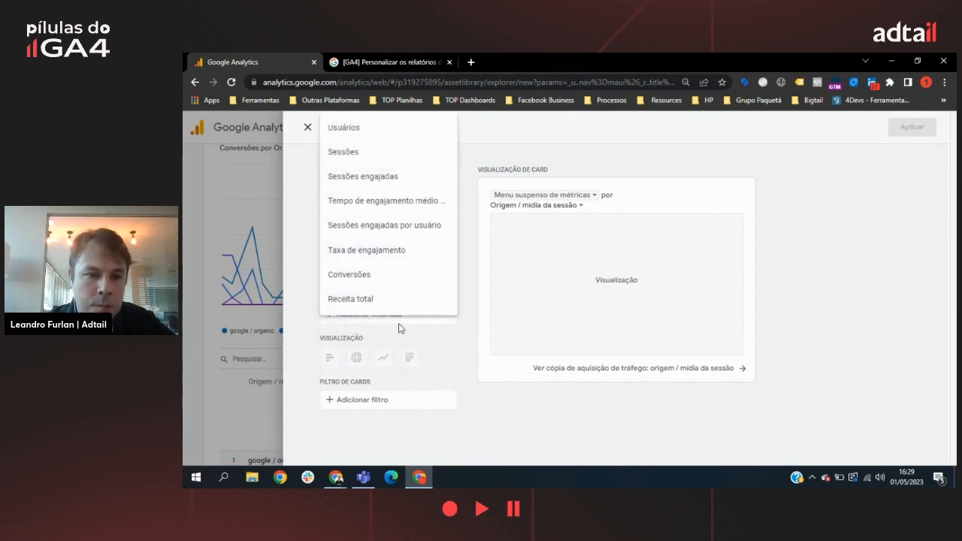
pyautogui.click(374, 275)
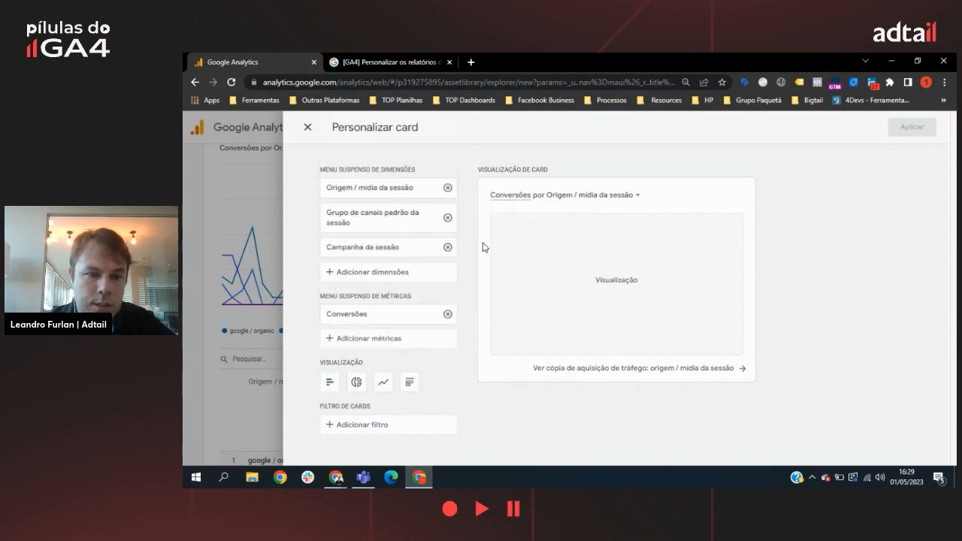
pyautogui.click(418, 348)
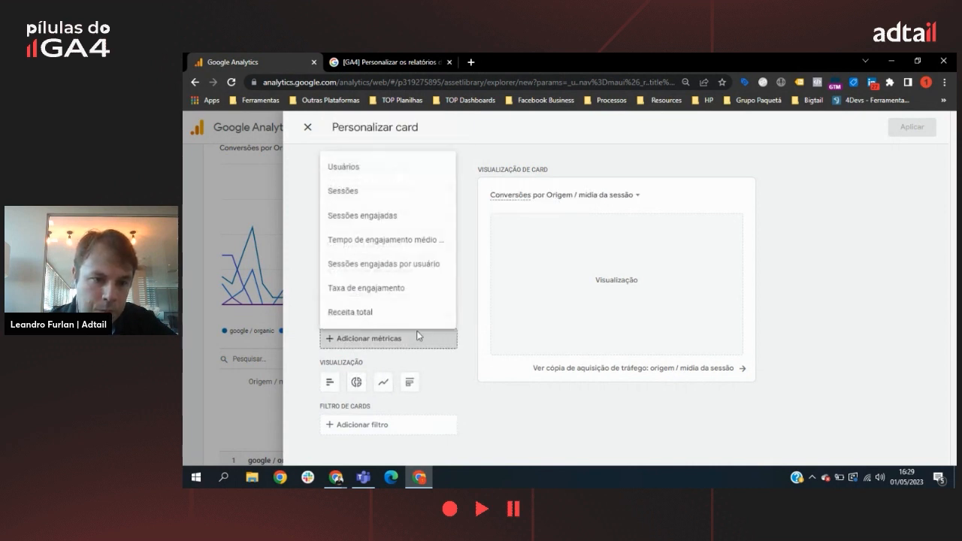
pyautogui.click(369, 314)
pyautogui.scroll(-1, 452, 368)
pyautogui.click(405, 444)
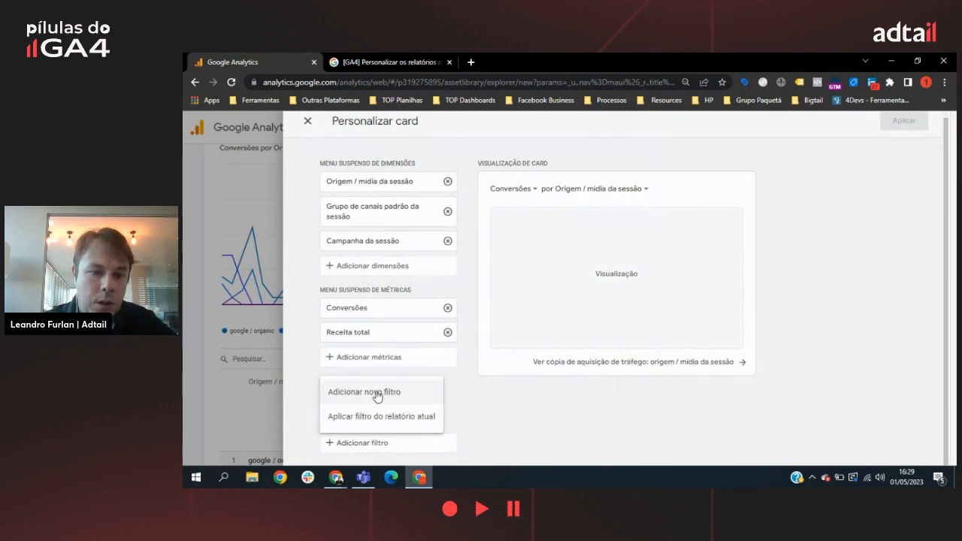
pyautogui.click(387, 394)
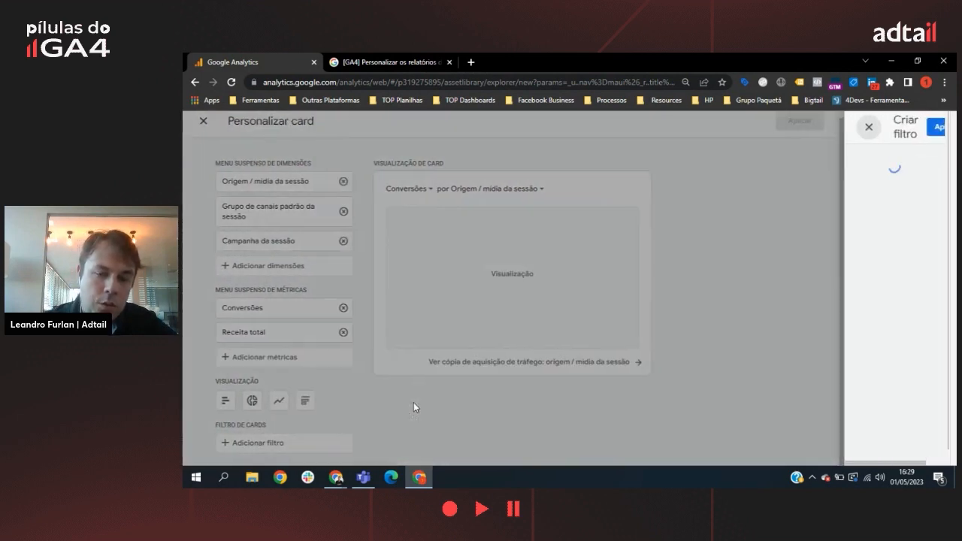
pyautogui.click(907, 236)
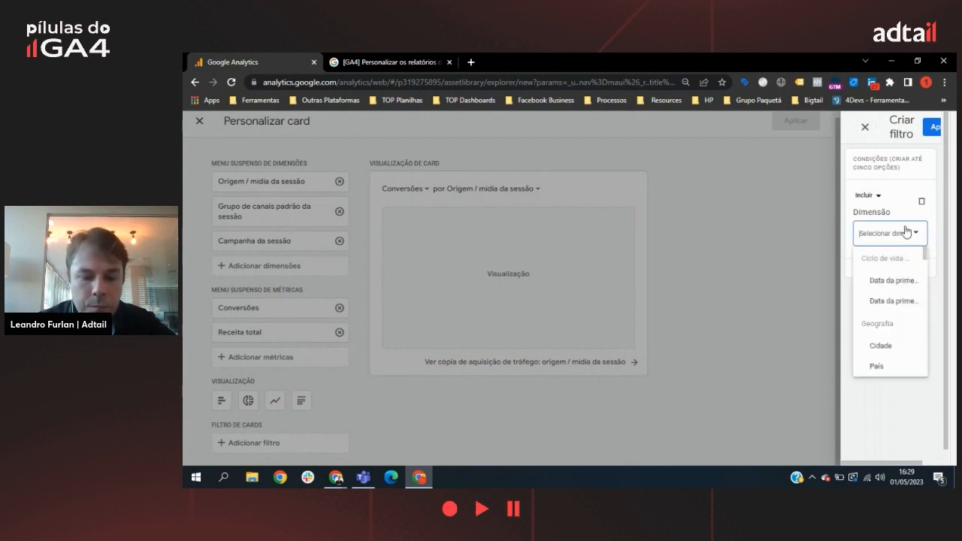
pyautogui.write('nom')
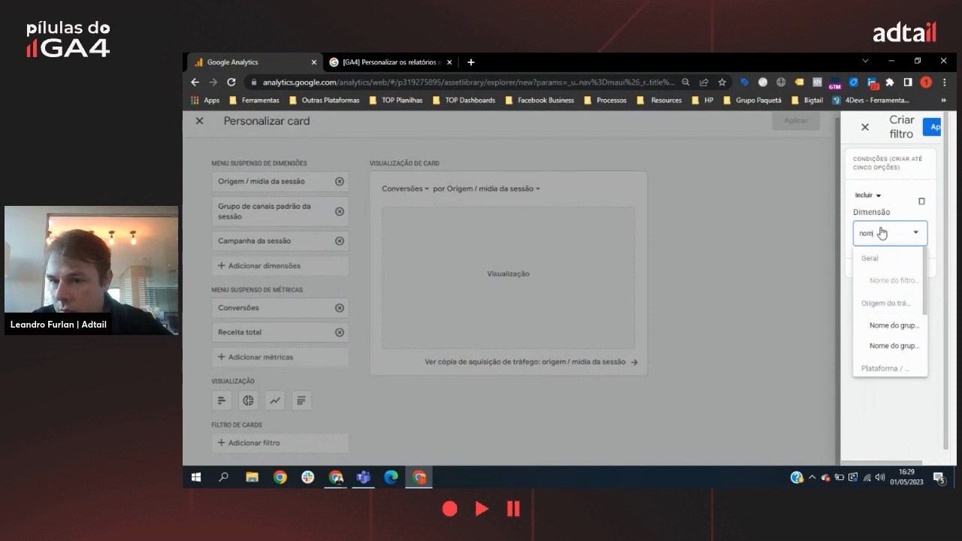
pyautogui.click(898, 171)
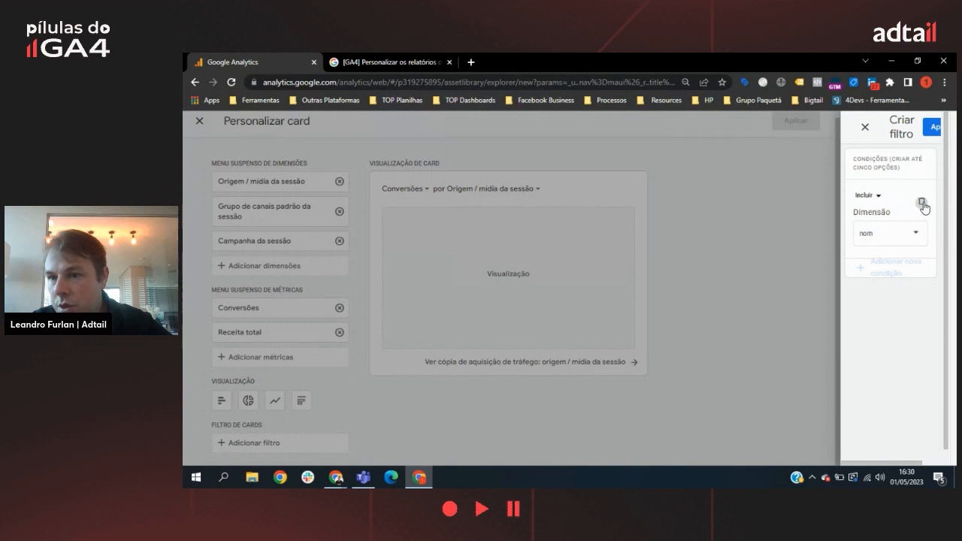
pyautogui.click(911, 240)
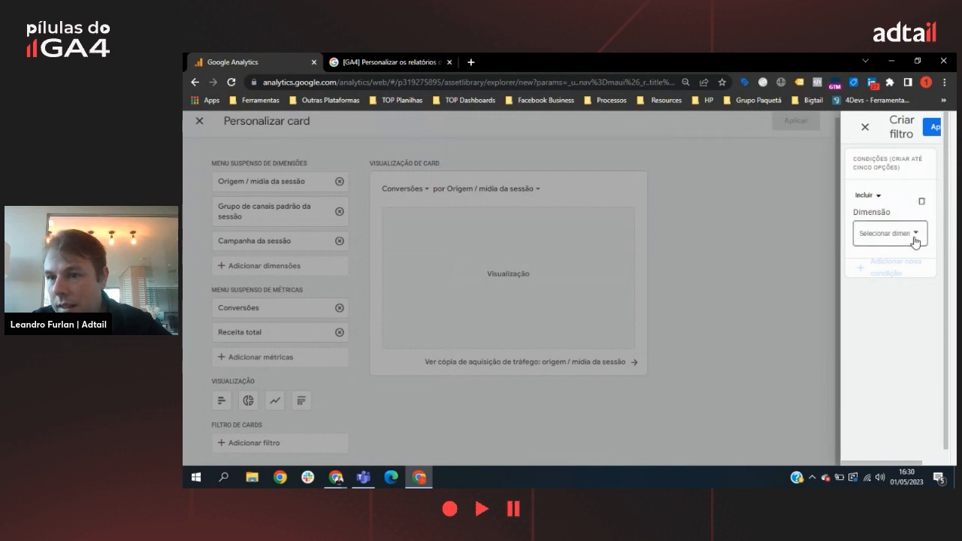
pyautogui.scroll(-2, 883, 335)
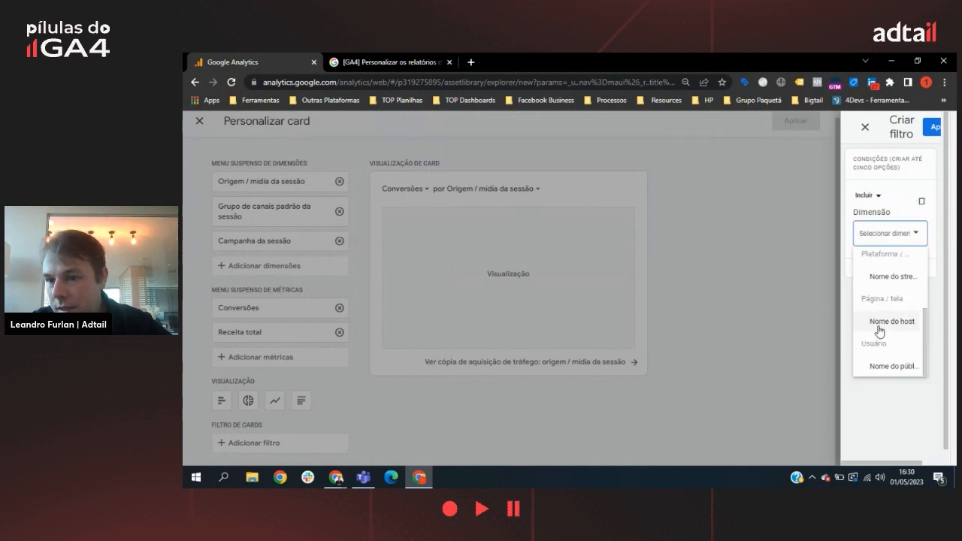
pyautogui.click(866, 127)
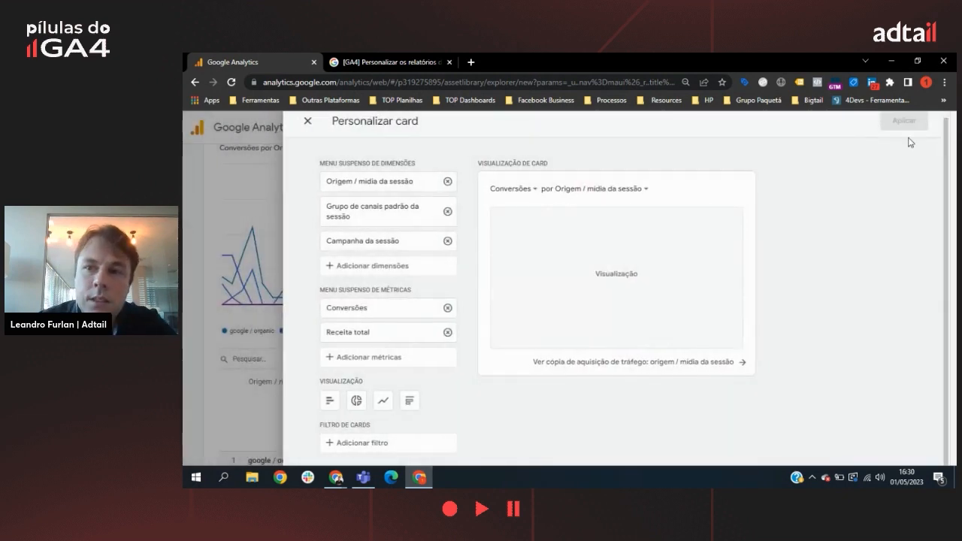
# Step: Set the Conversões card's visualization to a table and apply the card to the report
pyautogui.click(417, 406)
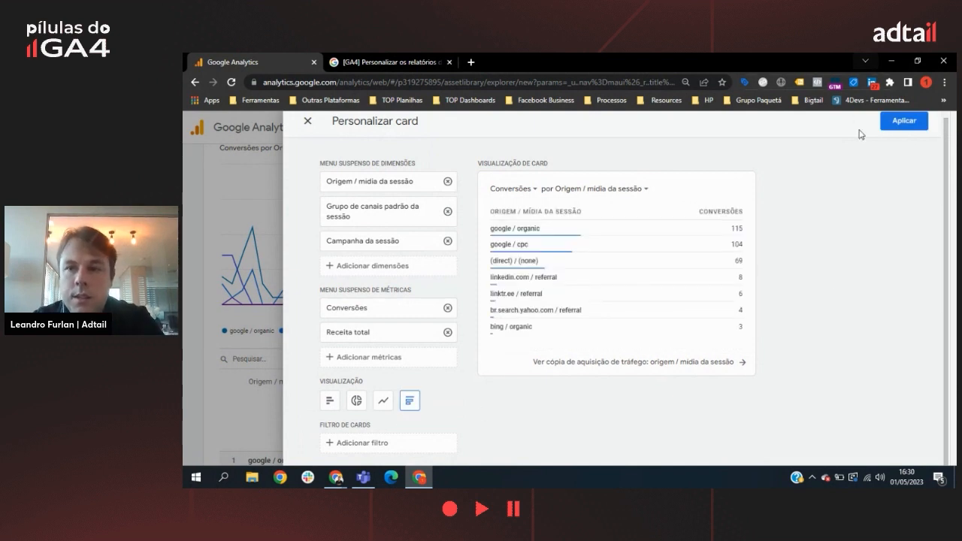
pyautogui.click(908, 123)
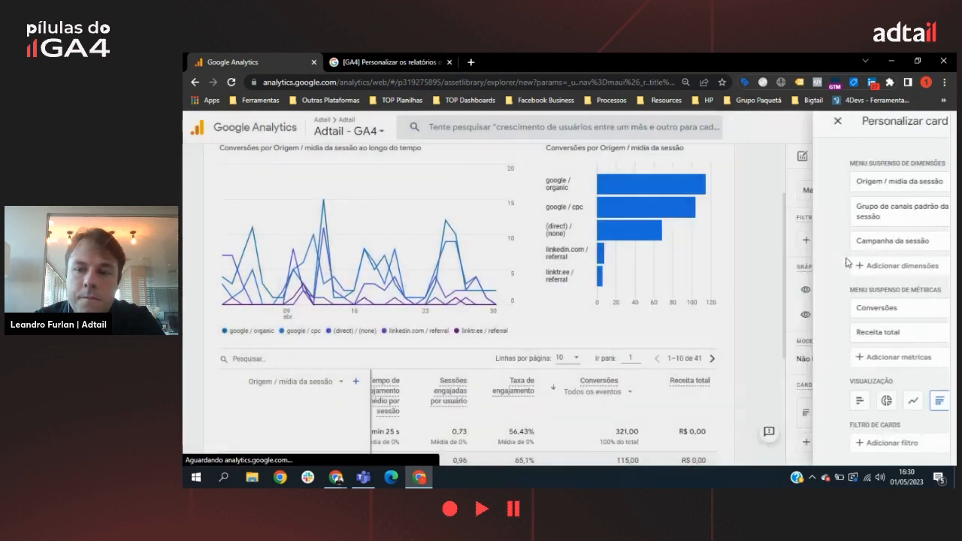
# Step: Create another summary card with the dimensions Campanha da sessão and Origem / mídia da sessão
pyautogui.scroll(-1, 900, 421)
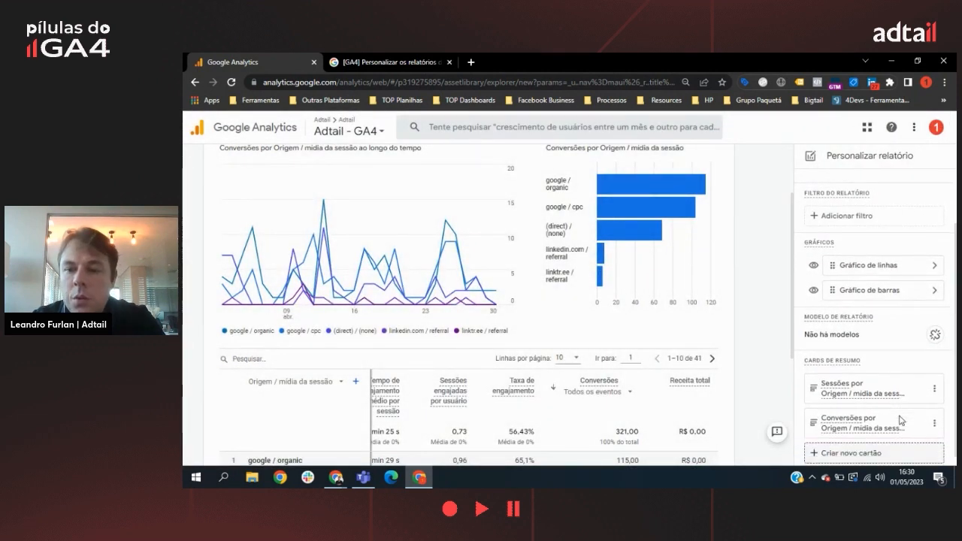
pyautogui.click(856, 448)
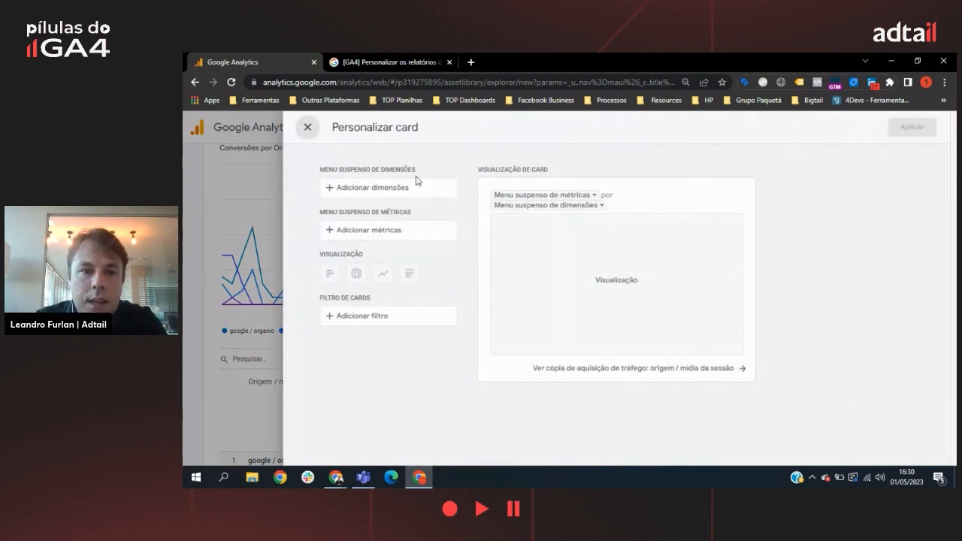
pyautogui.click(370, 190)
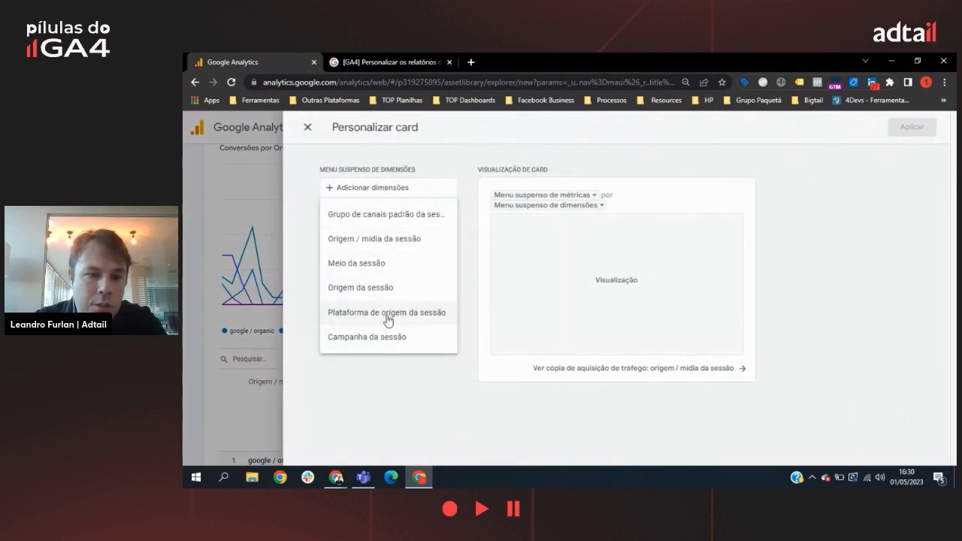
pyautogui.click(405, 337)
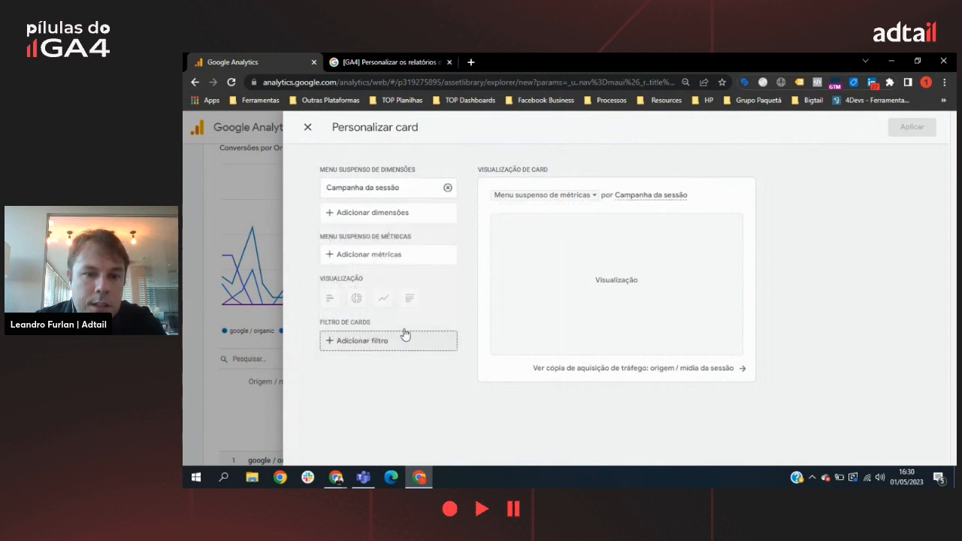
pyautogui.click(421, 213)
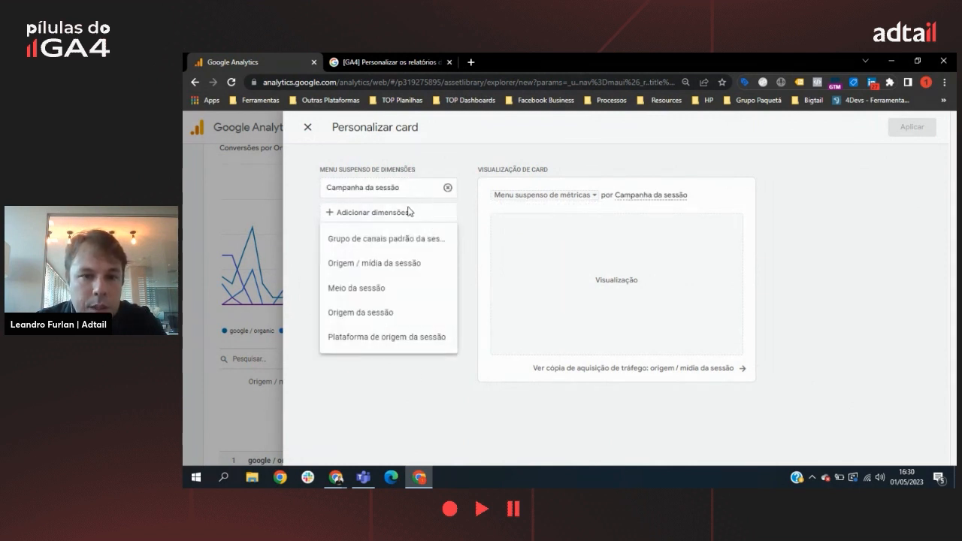
pyautogui.click(405, 263)
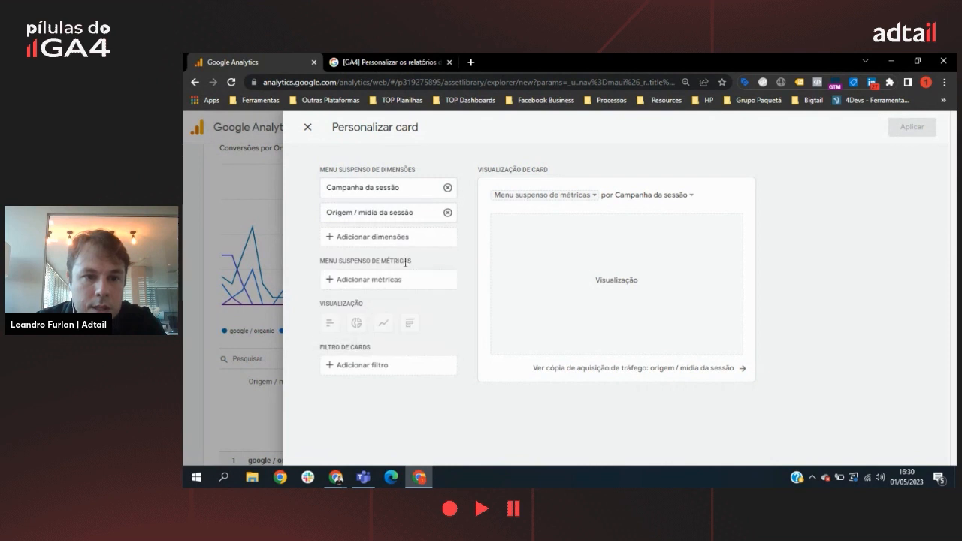
# Step: Add the metrics Sessões engajadas, Tempo de engajamento médio por sessão and Taxa de engajamento to the campaign card
pyautogui.click(399, 283)
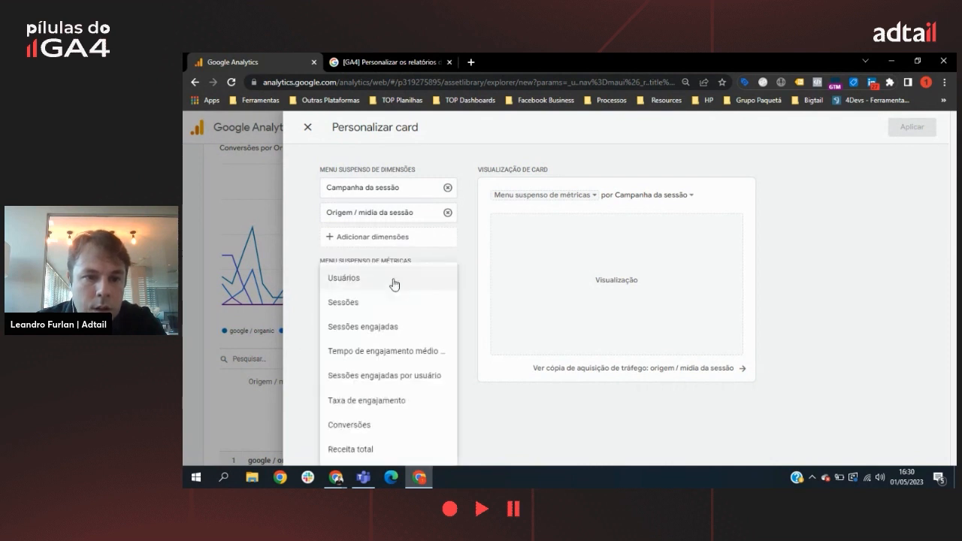
pyautogui.click(366, 335)
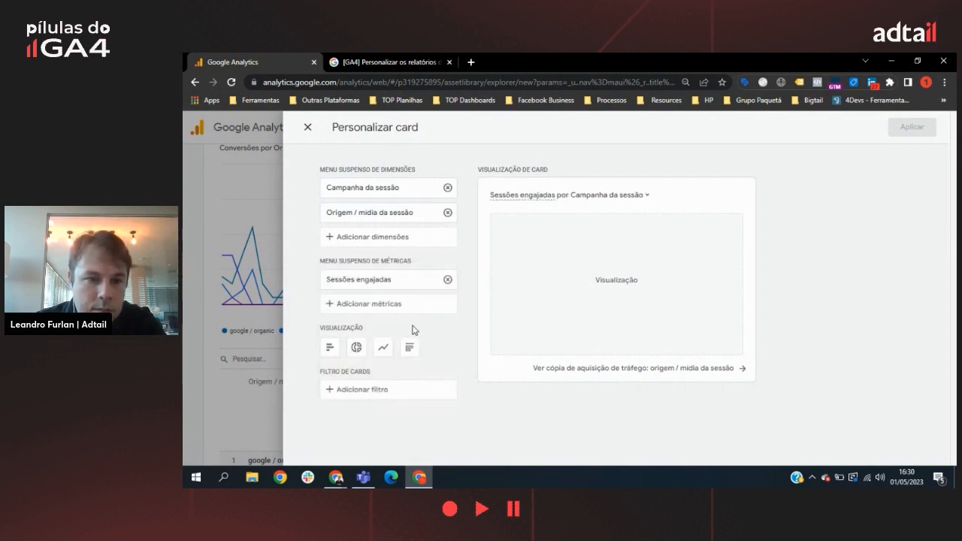
pyautogui.click(400, 304)
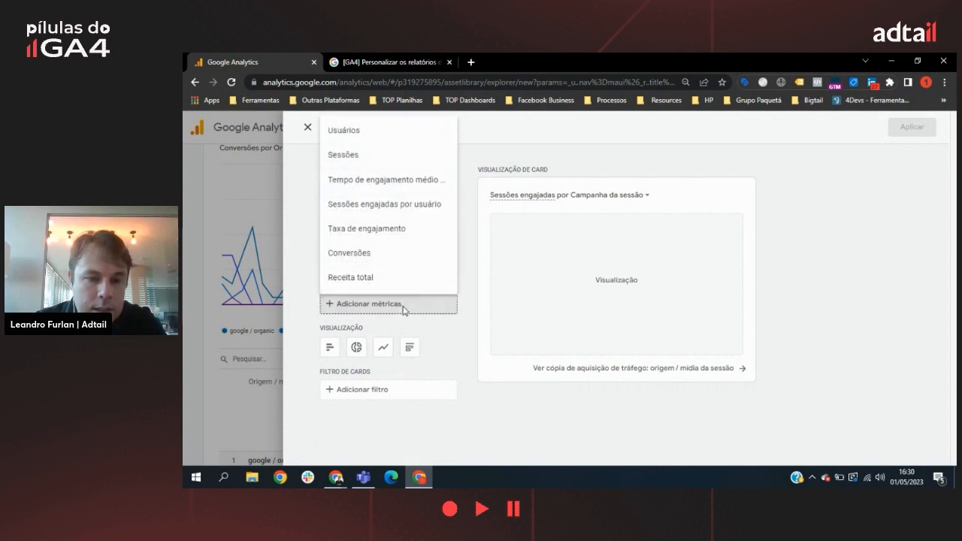
pyautogui.click(392, 187)
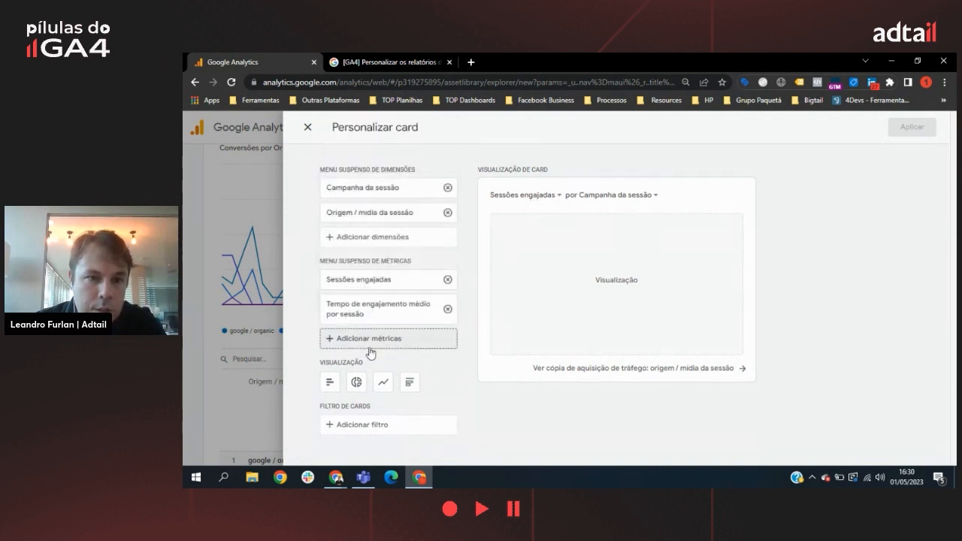
pyautogui.click(382, 343)
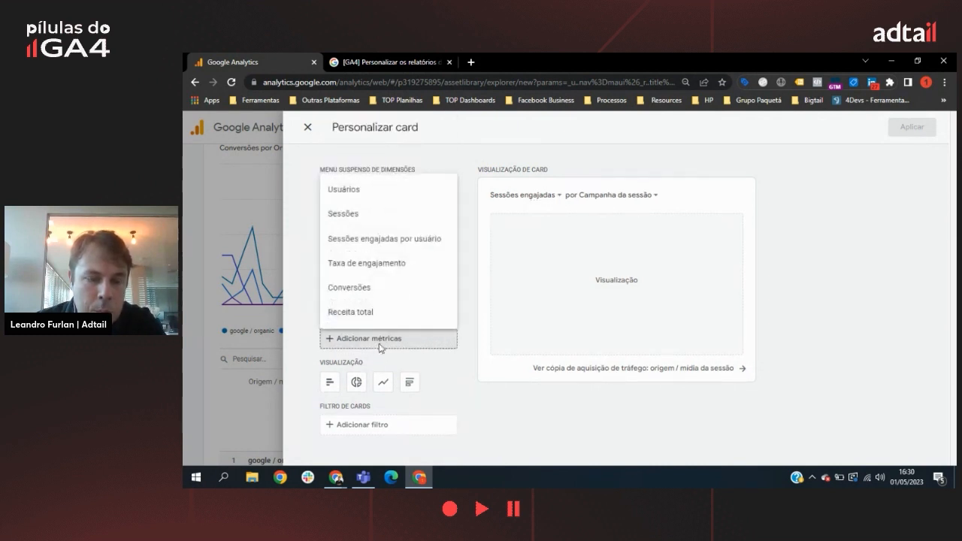
pyautogui.click(403, 265)
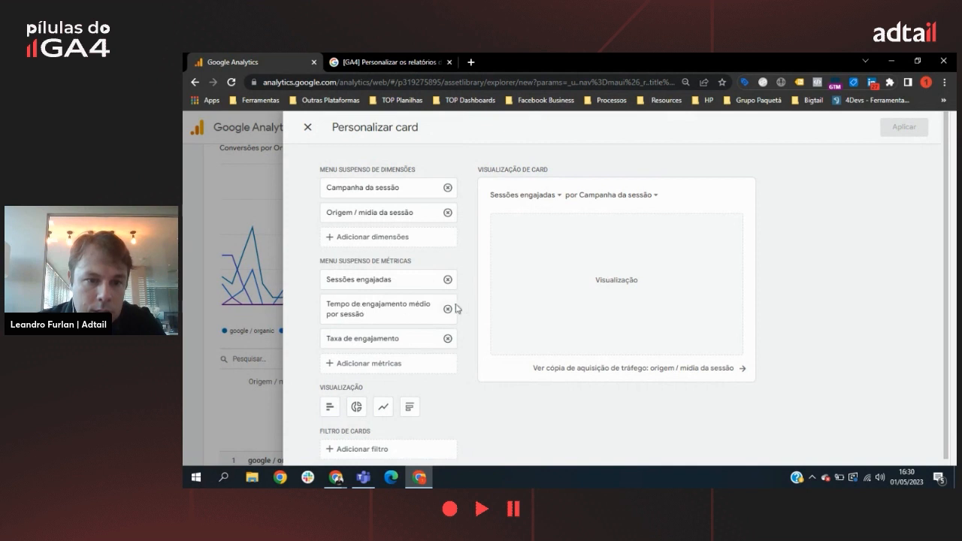
# Step: Set the campaign card's visualization to a table after trying a donut chart, and apply the card
pyautogui.scroll(-1, 361, 421)
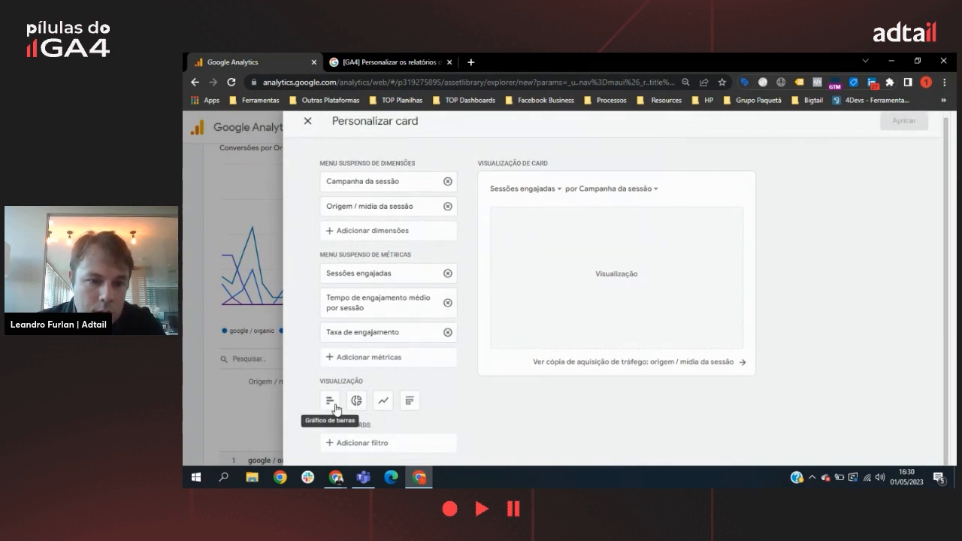
pyautogui.click(358, 403)
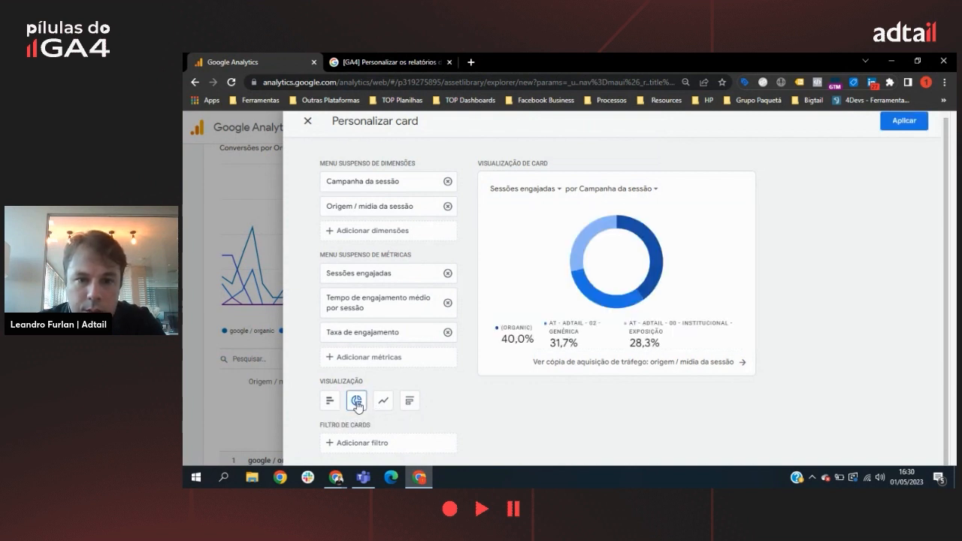
pyautogui.click(408, 406)
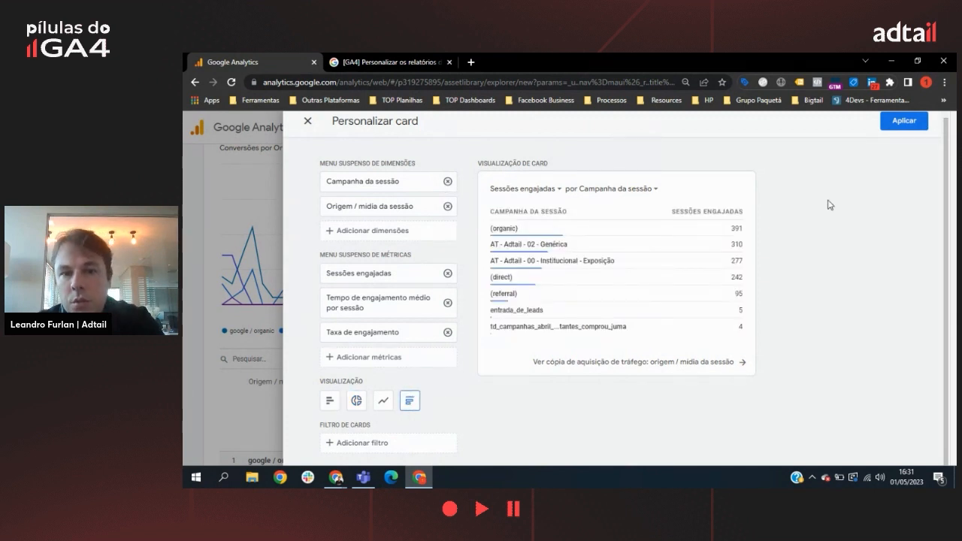
pyautogui.click(905, 122)
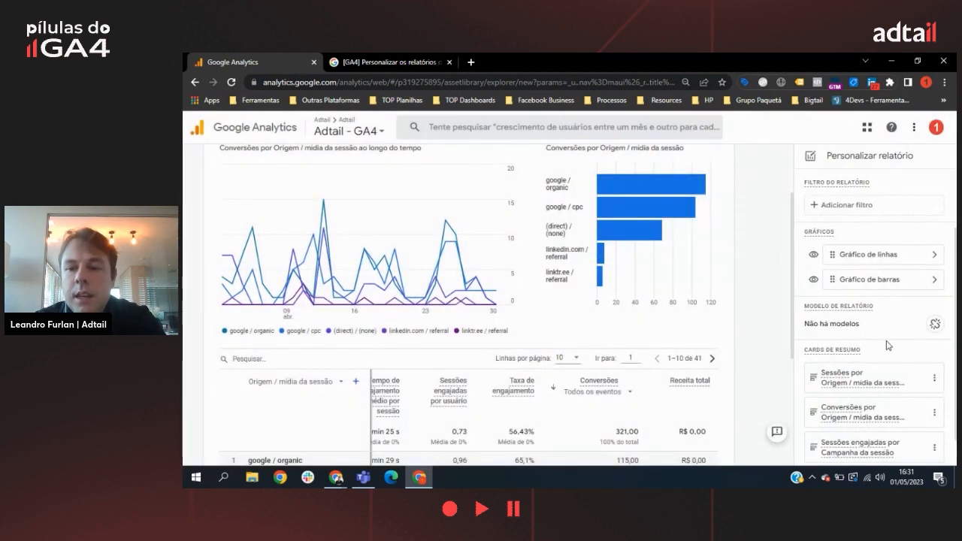
pyautogui.scroll(-1, 889, 345)
pyautogui.scroll(2, 886, 387)
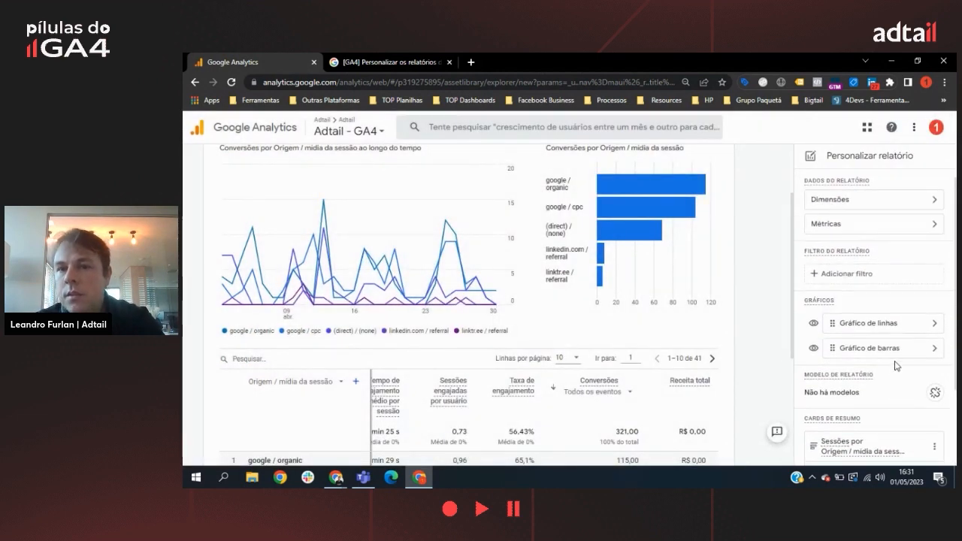
pyautogui.scroll(1, 758, 216)
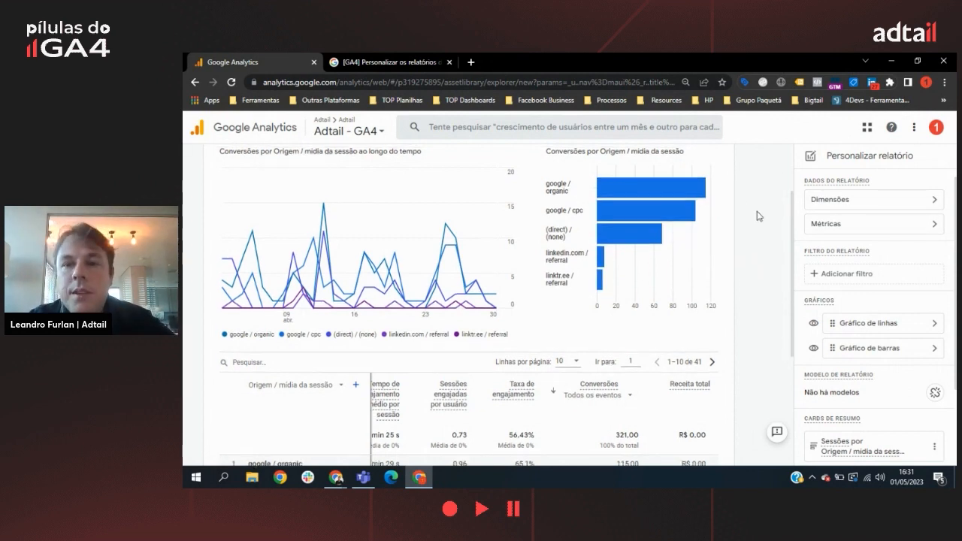
# Step: Save the customized traffic acquisition report as a new report named "Relatorio Origem / Conversão"
pyautogui.scroll(3, 758, 216)
pyautogui.click(736, 176)
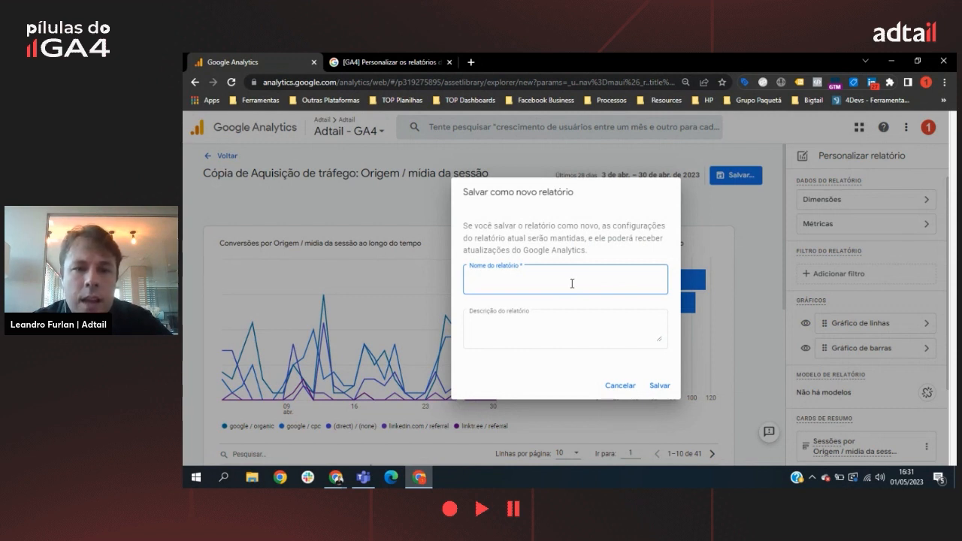
pyautogui.write('Relato')
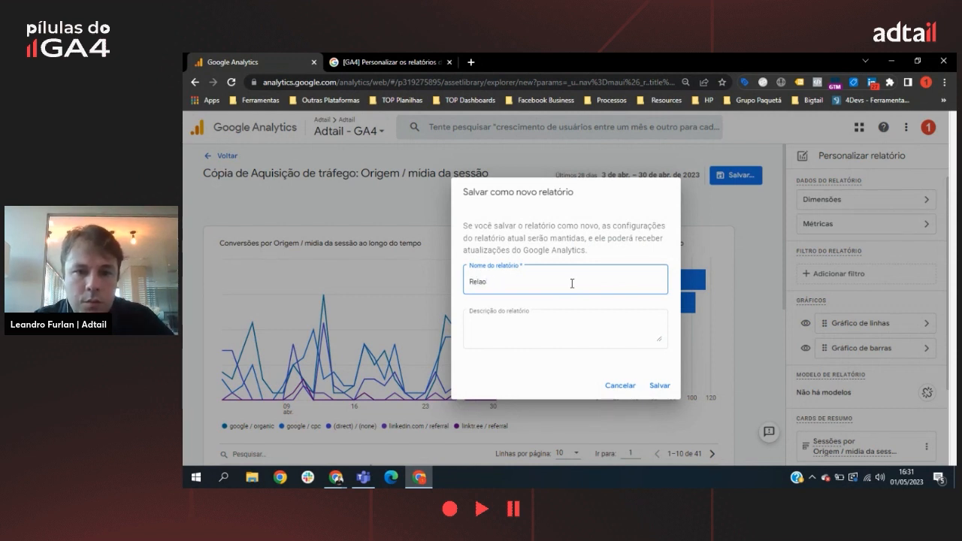
pyautogui.write('rio Origens')
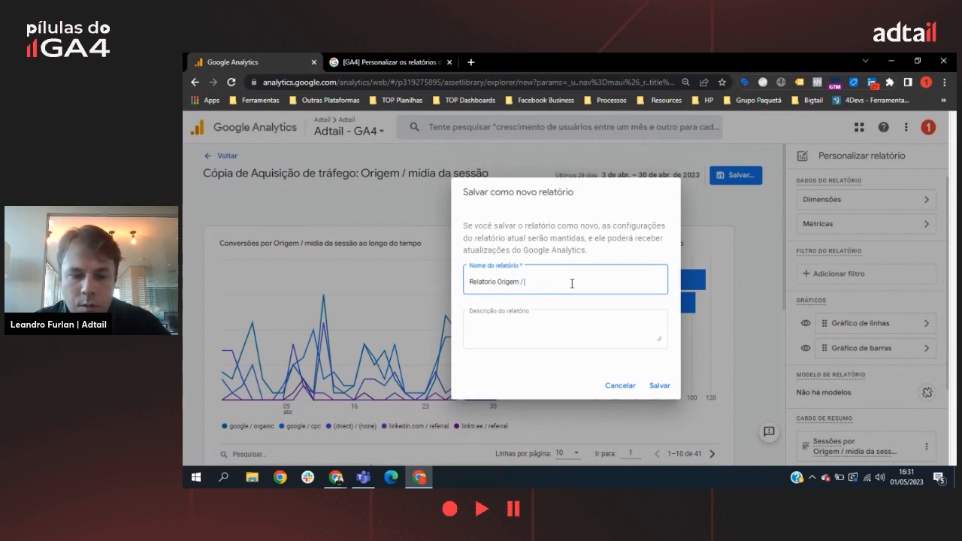
pyautogui.click(662, 386)
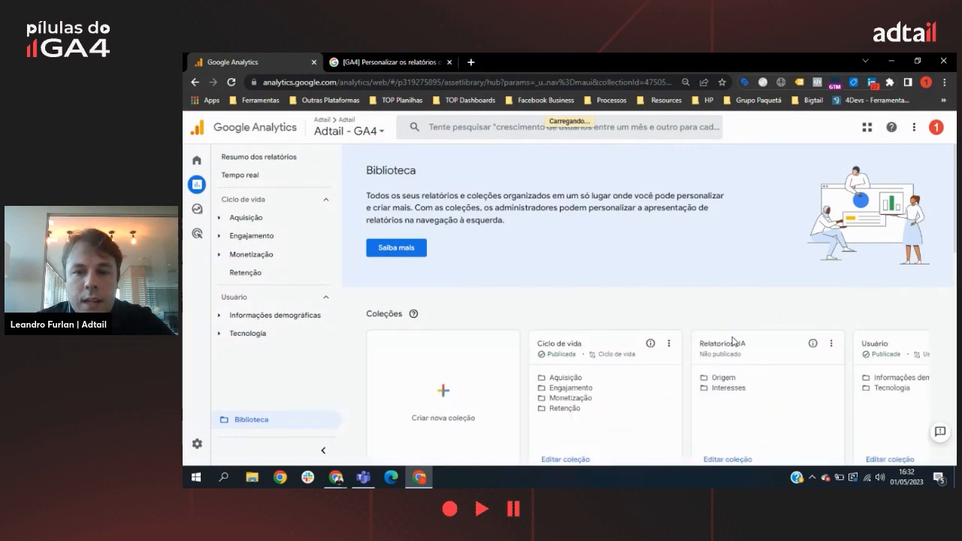
pyautogui.scroll(-5, 743, 339)
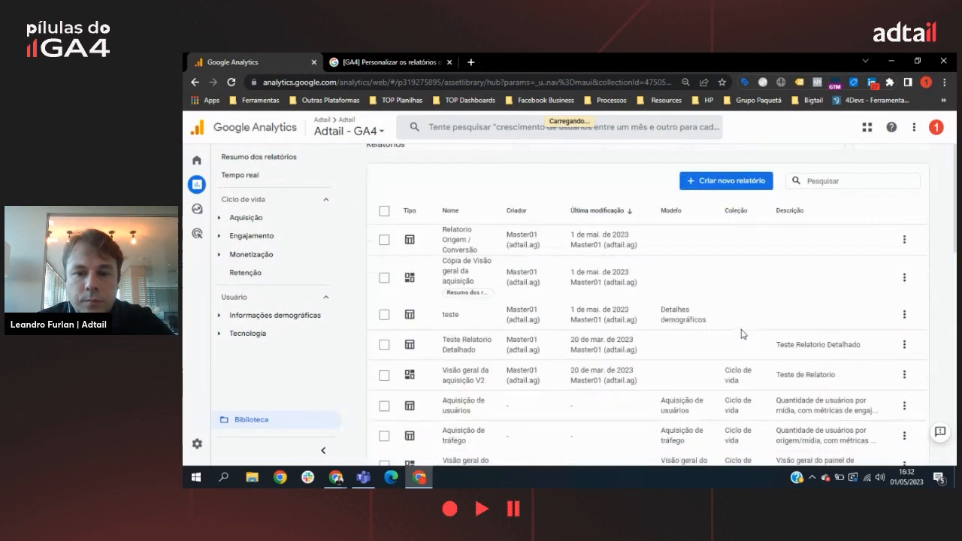
pyautogui.click(737, 186)
pyautogui.click(752, 214)
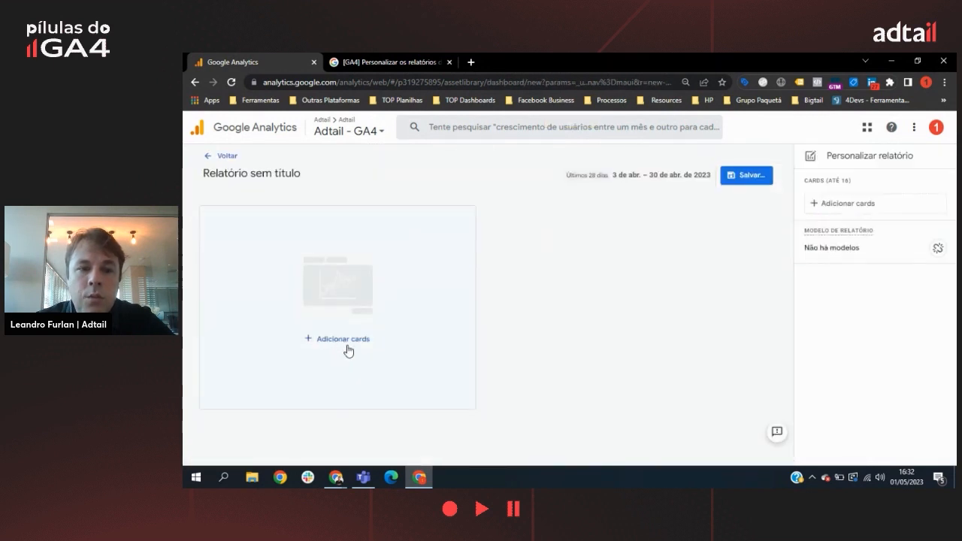
pyautogui.click(348, 347)
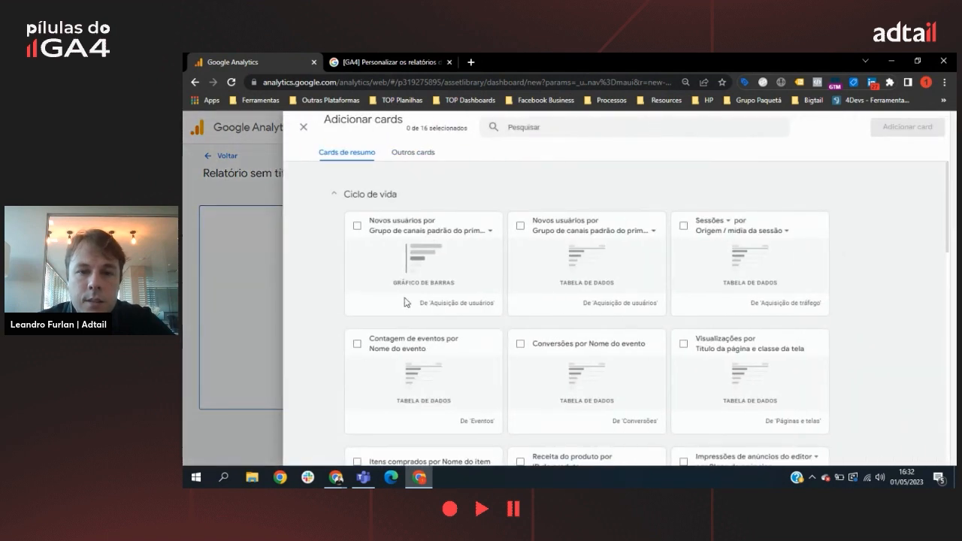
pyautogui.scroll(-5, 504, 397)
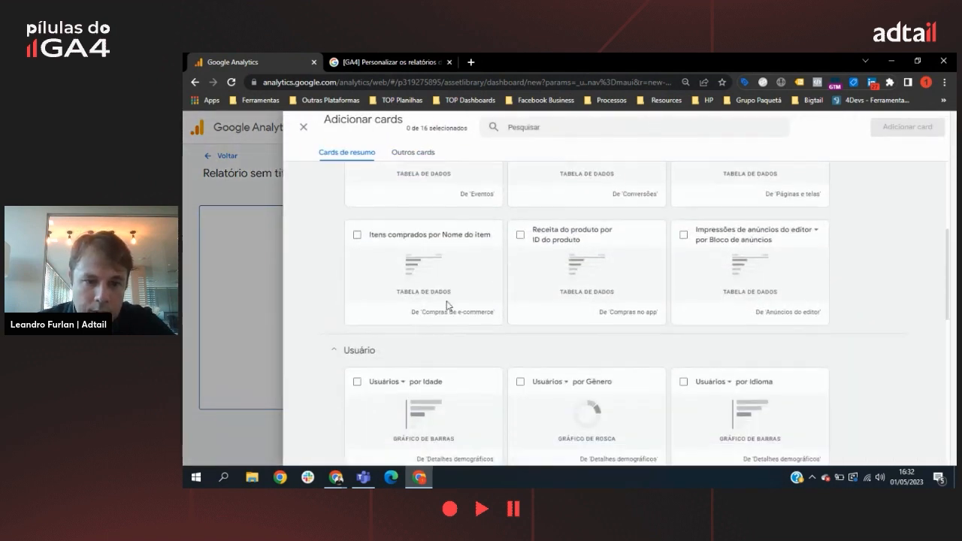
pyautogui.scroll(-6, 489, 289)
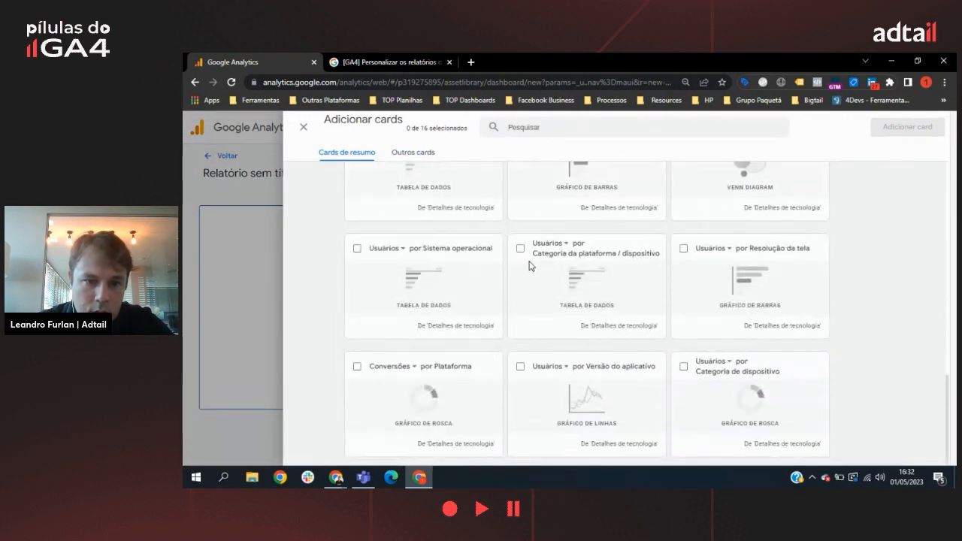
pyautogui.click(413, 153)
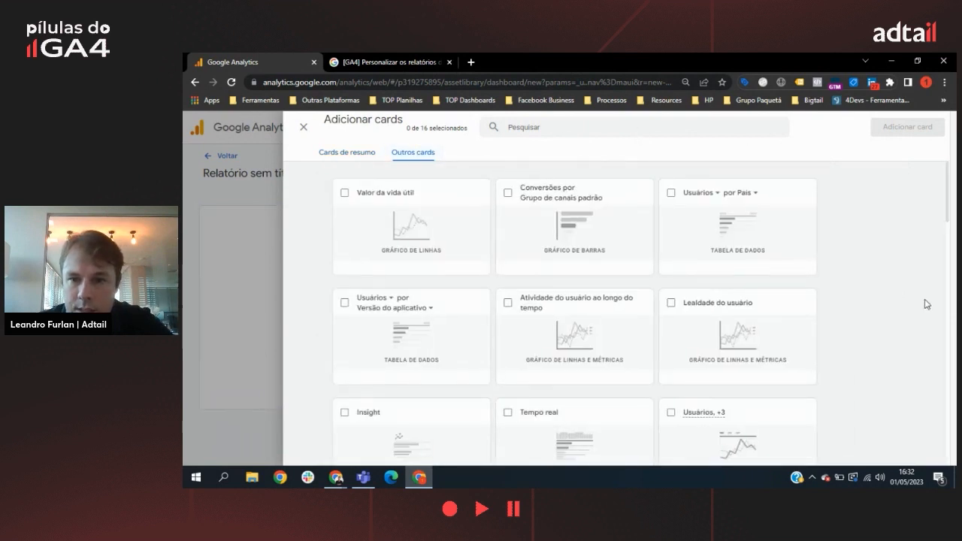
pyautogui.scroll(-1, 924, 302)
pyautogui.scroll(1, 924, 301)
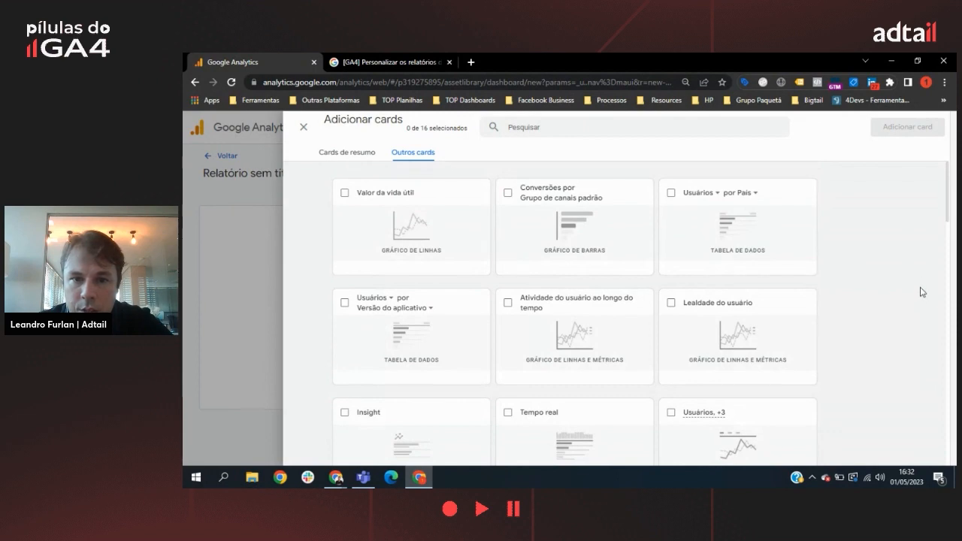
pyautogui.scroll(-1, 926, 282)
pyautogui.scroll(1, 930, 273)
pyautogui.scroll(-3, 932, 270)
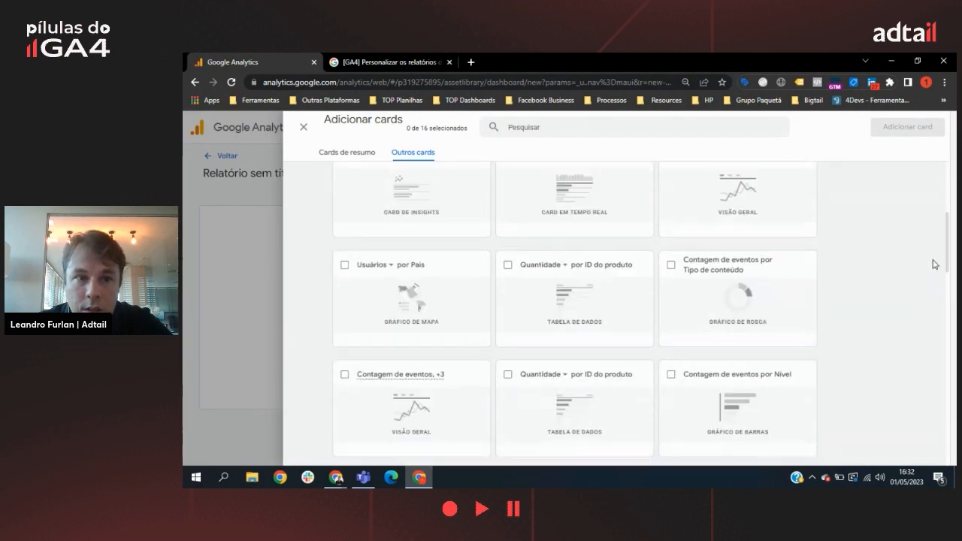
pyautogui.scroll(-1, 935, 265)
pyautogui.scroll(-5, 894, 276)
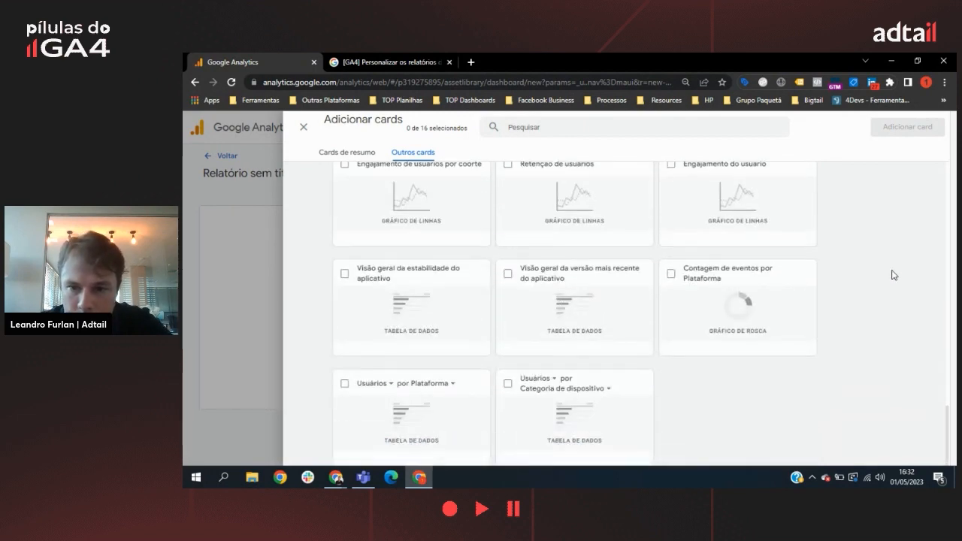
pyautogui.scroll(10, 894, 275)
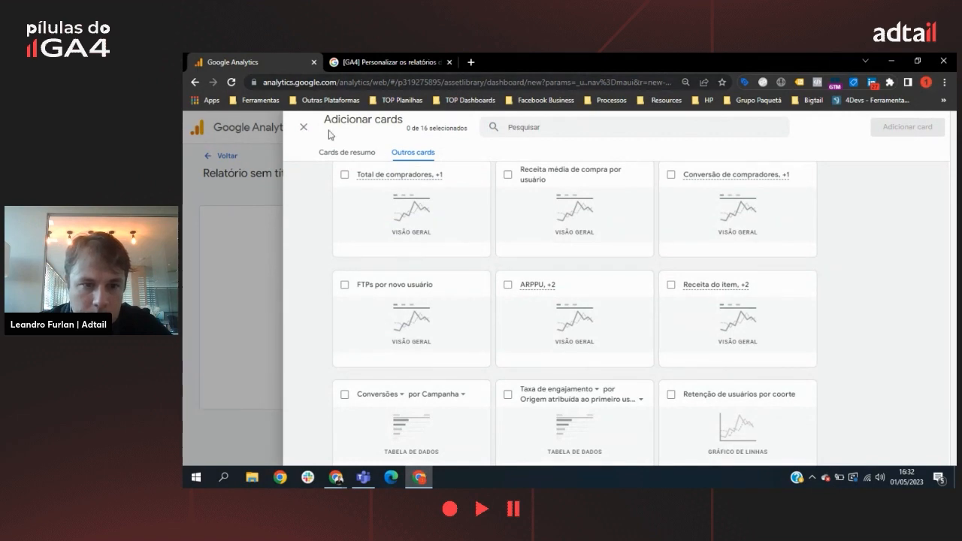
pyautogui.click(304, 128)
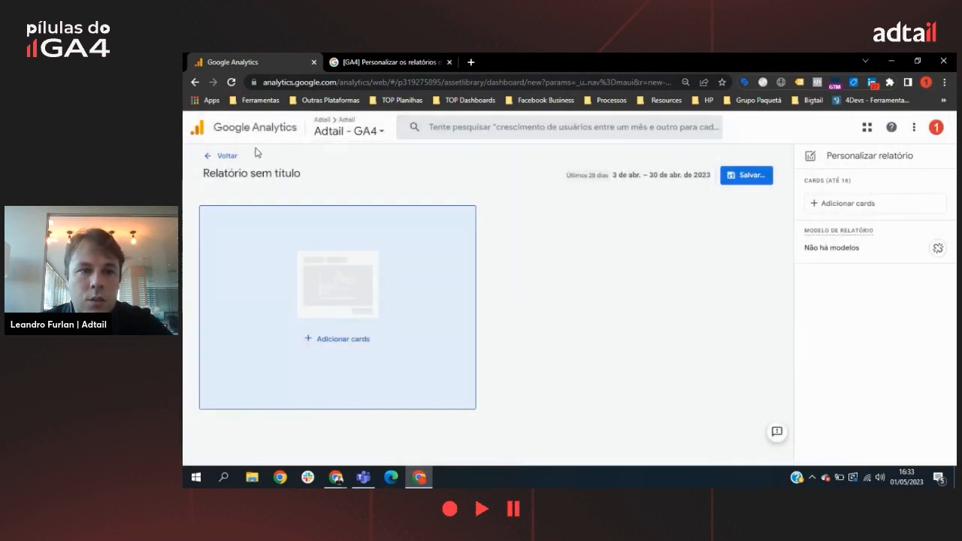
pyautogui.click(223, 161)
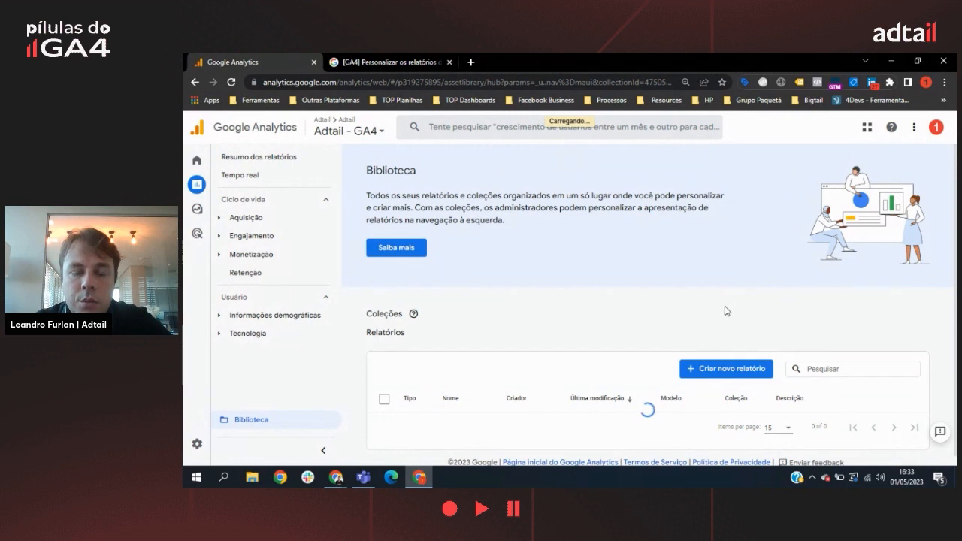
# Step: Add the detailed report Relatorio Origem / Conversão to the Origem topic of the Relatorios UA collection, save it and return to the library
pyautogui.scroll(-2, 738, 344)
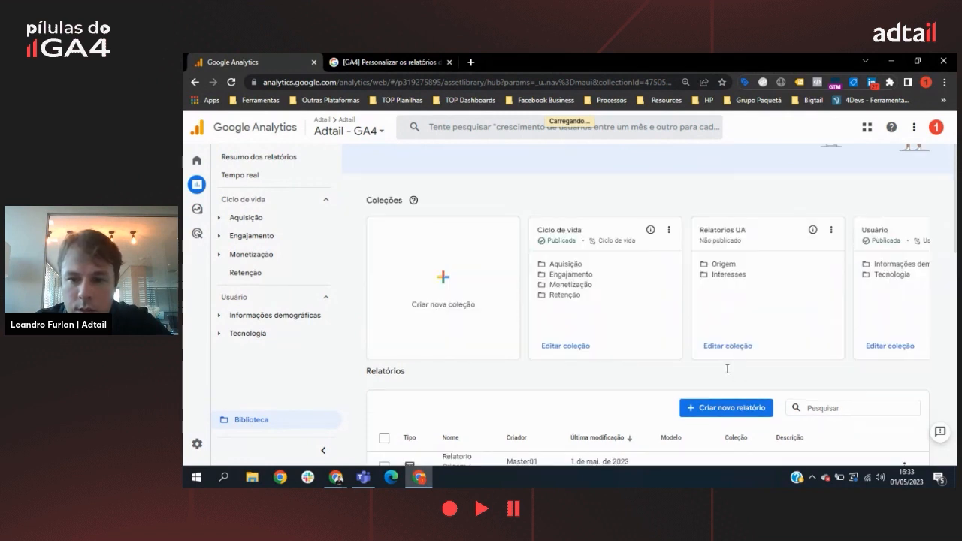
pyautogui.click(716, 352)
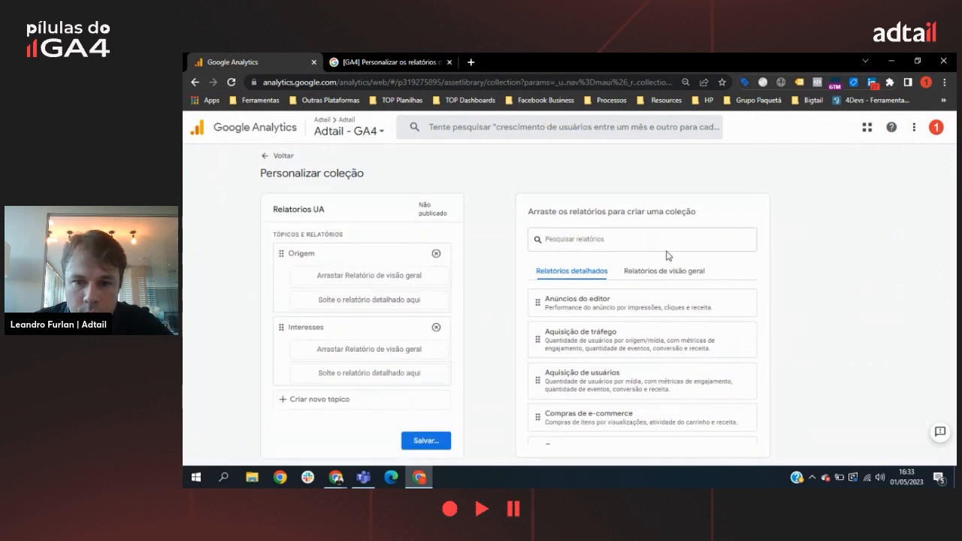
pyautogui.scroll(-1, 629, 314)
pyautogui.scroll(-5, 632, 315)
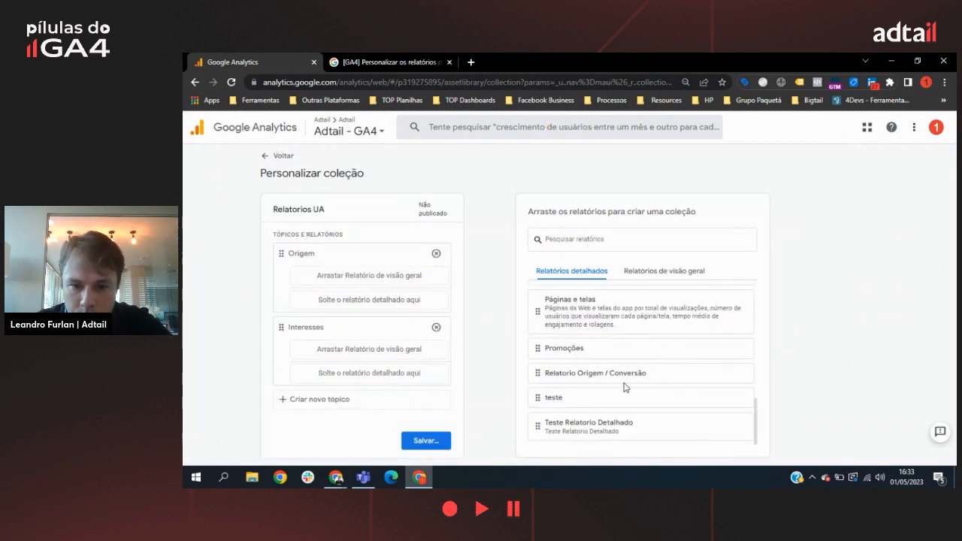
pyautogui.moveTo(625, 385); pyautogui.dragTo(382, 316)
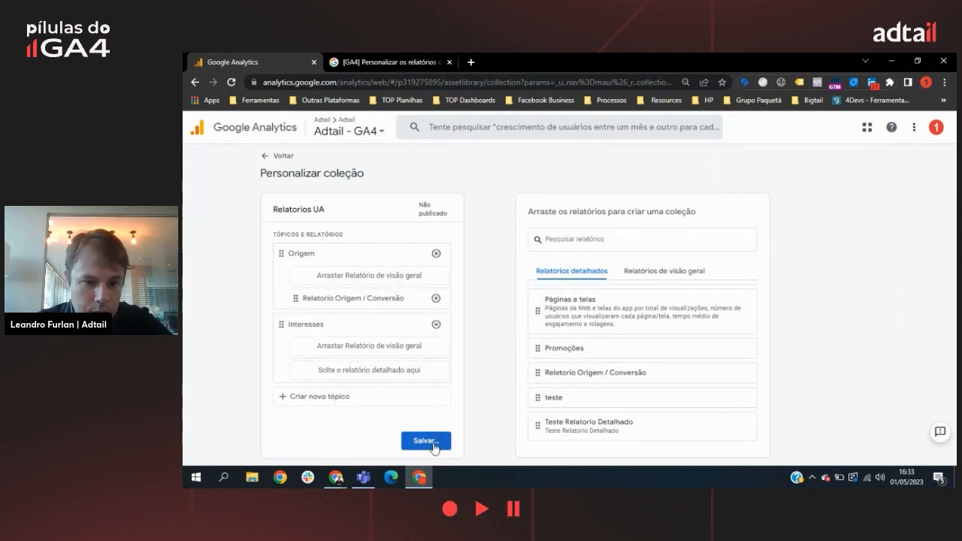
pyautogui.click(435, 443)
pyautogui.click(463, 391)
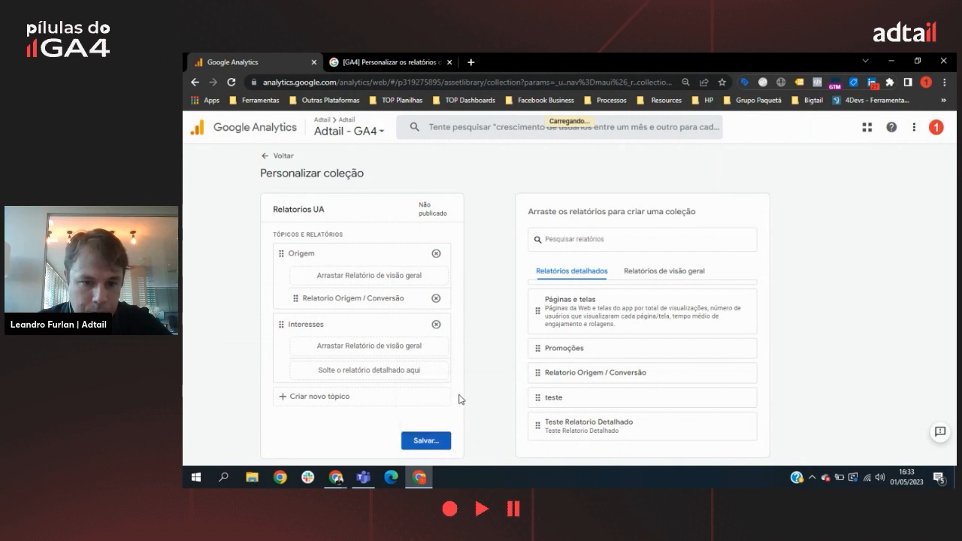
pyautogui.click(279, 157)
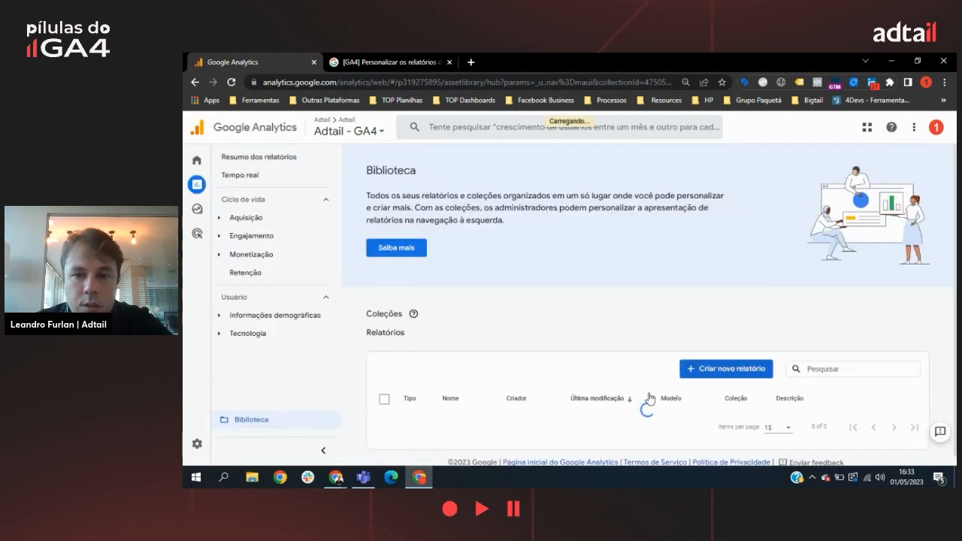
# Step: Create a new blank overview report from the library
pyautogui.scroll(-4, 744, 301)
pyautogui.scroll(-2, 751, 374)
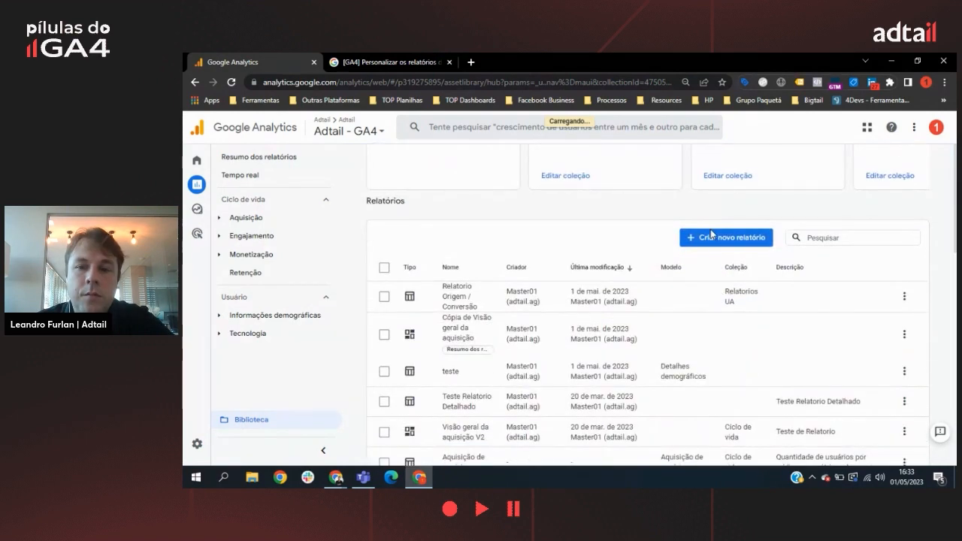
pyautogui.click(726, 238)
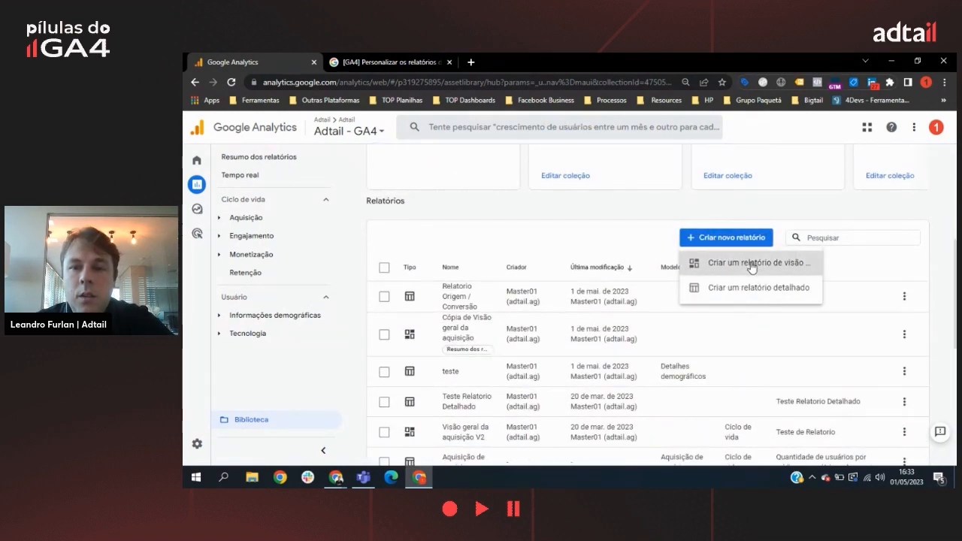
pyautogui.click(750, 265)
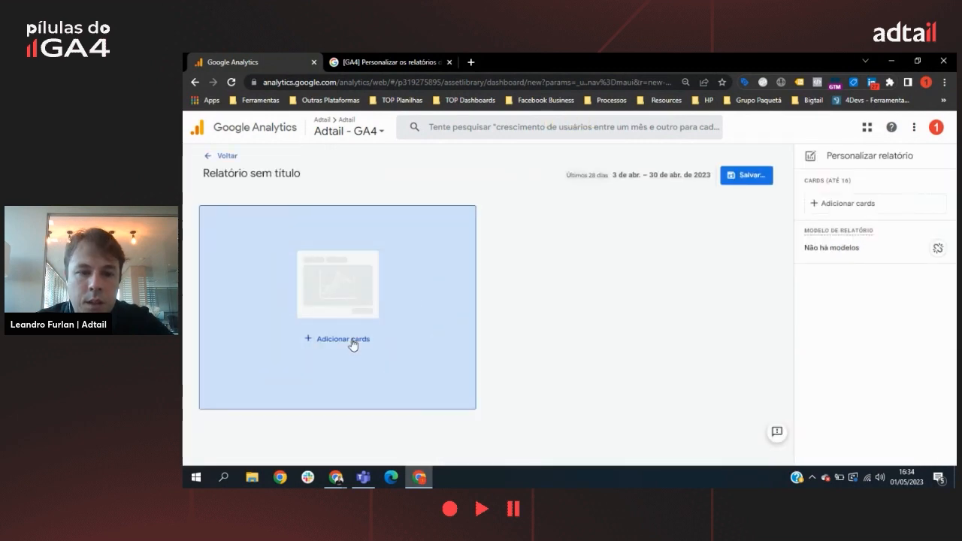
# Step: Add the three Relatorios UA summary cards to the overview report: Sessões, Sessões engajadas and Conversões
pyautogui.click(353, 342)
pyautogui.scroll(-3, 591, 167)
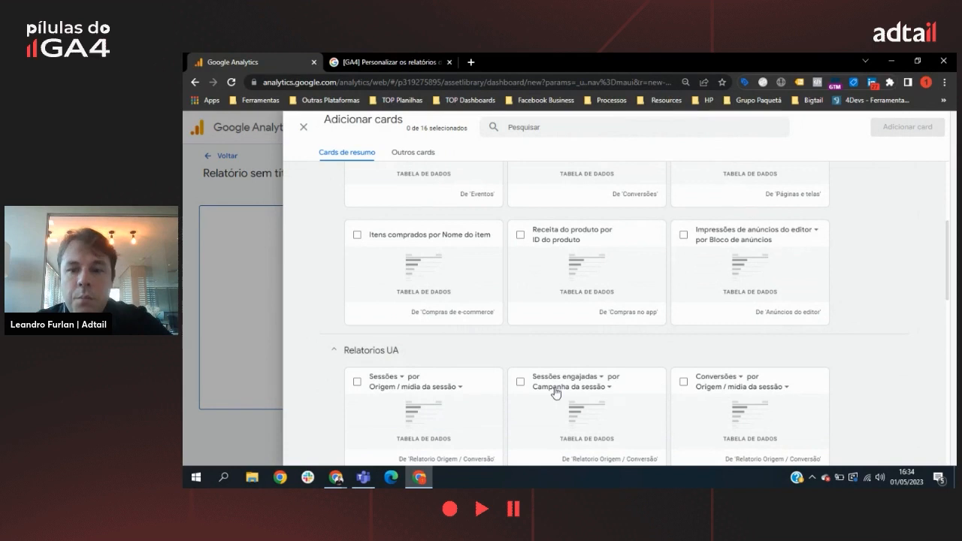
pyautogui.scroll(-3, 721, 376)
pyautogui.scroll(2, 709, 372)
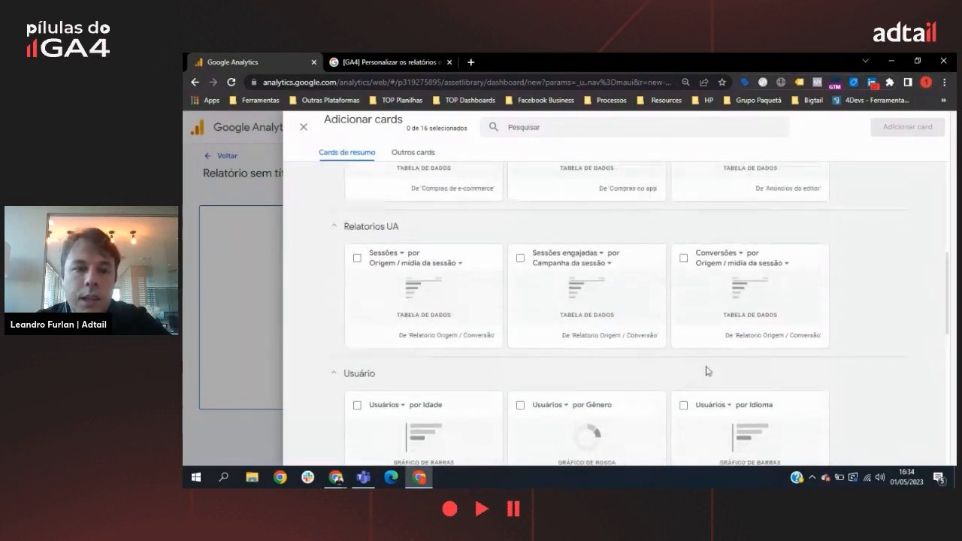
pyautogui.click(358, 271)
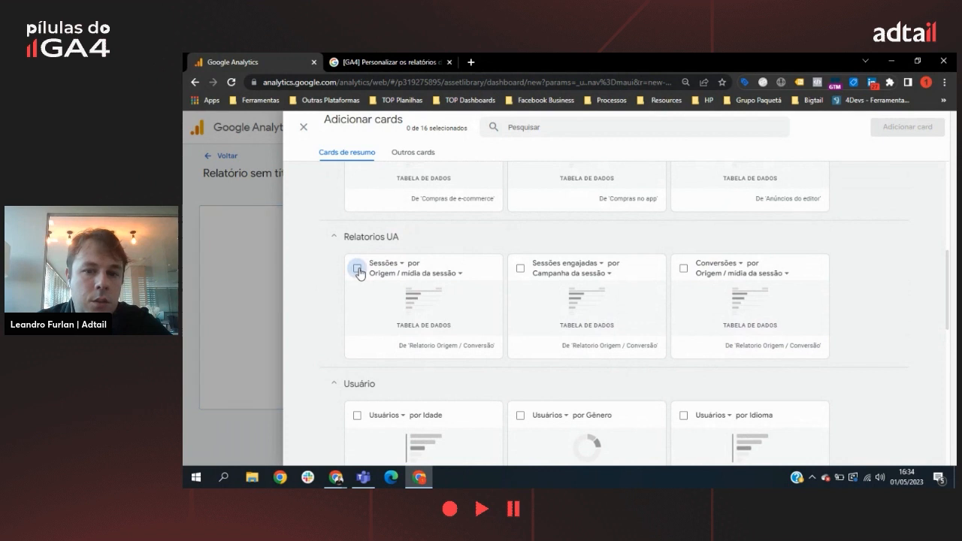
pyautogui.click(521, 271)
pyautogui.click(682, 269)
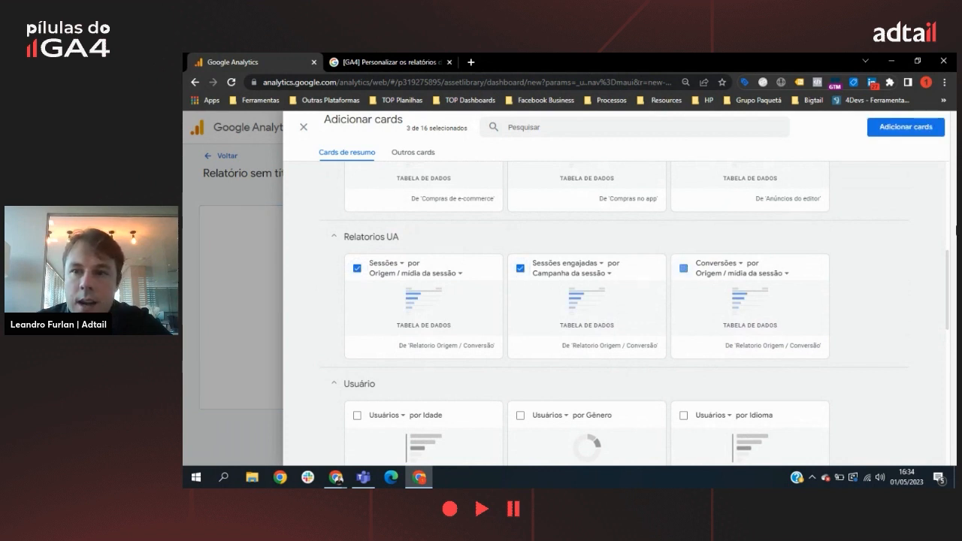
pyautogui.click(907, 127)
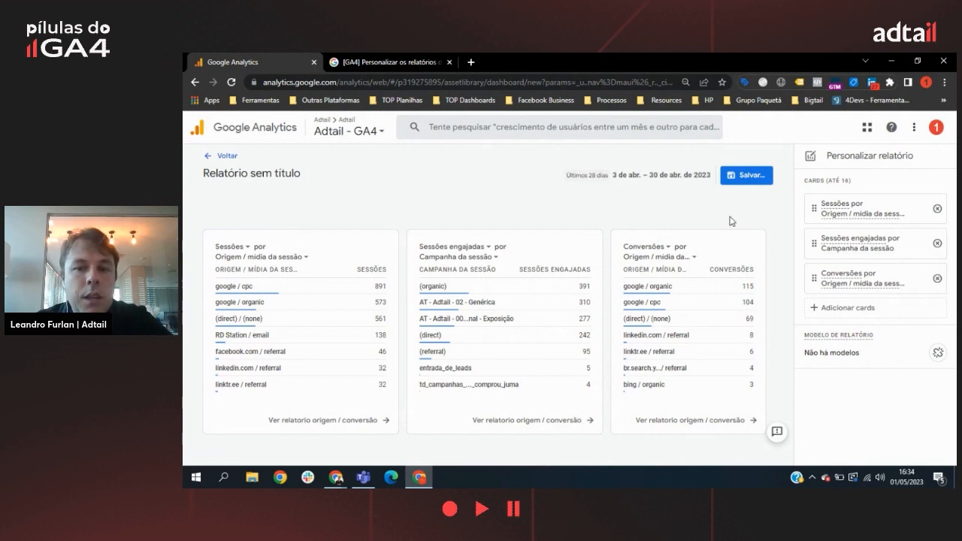
# Step: Save the overview report as "Visão Geral Origem/Conversão" and return to the library
pyautogui.click(746, 175)
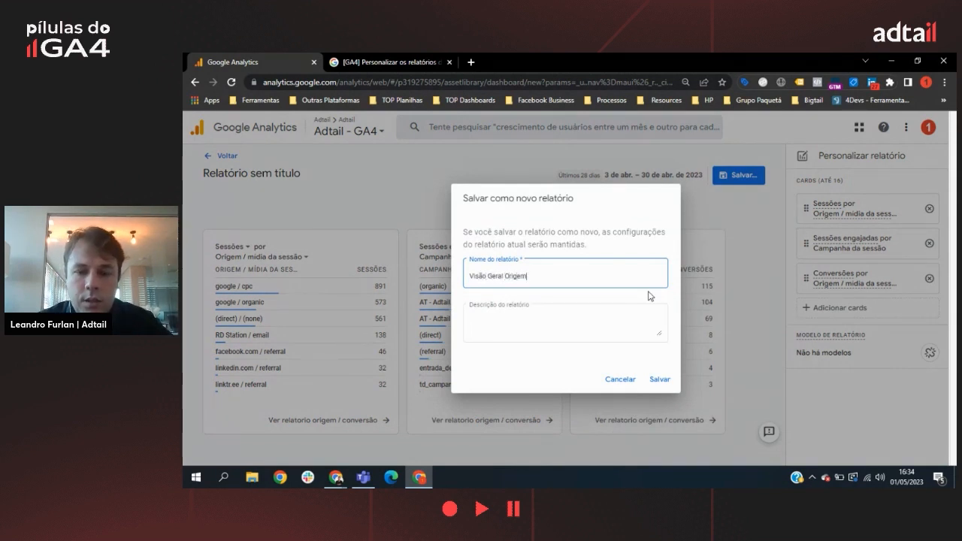
pyautogui.write('Visão Geral Origem/Convers')
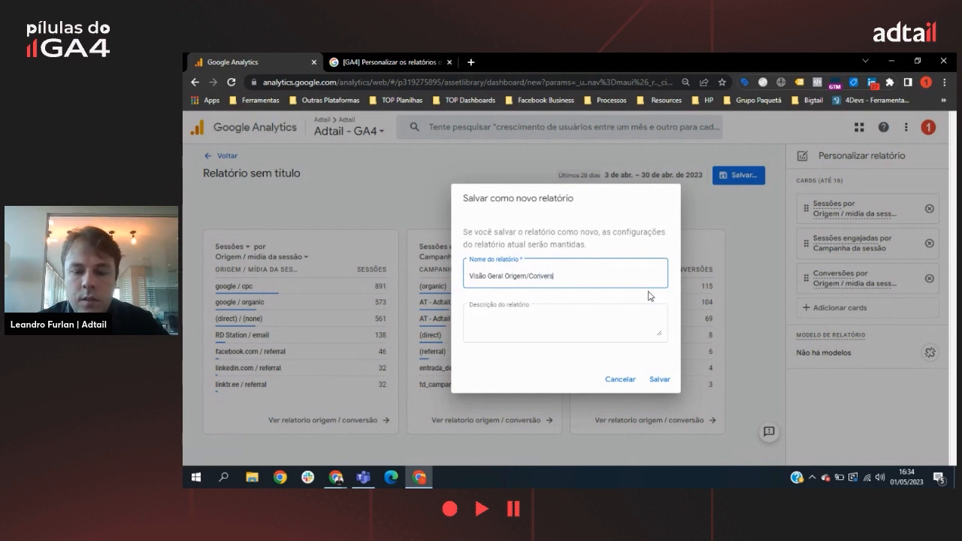
pyautogui.write('ão')
pyautogui.click(659, 379)
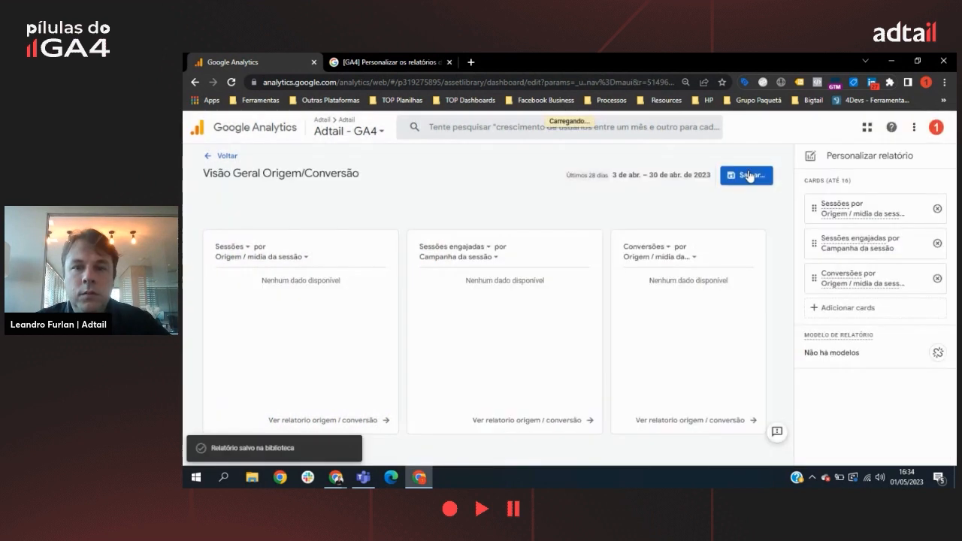
pyautogui.click(213, 156)
pyautogui.scroll(-2, 714, 286)
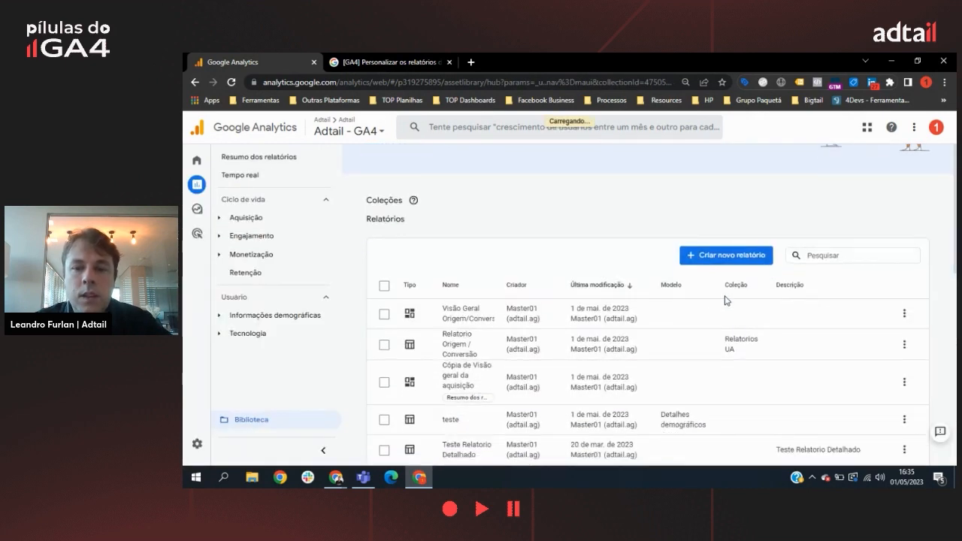
pyautogui.scroll(2, 728, 262)
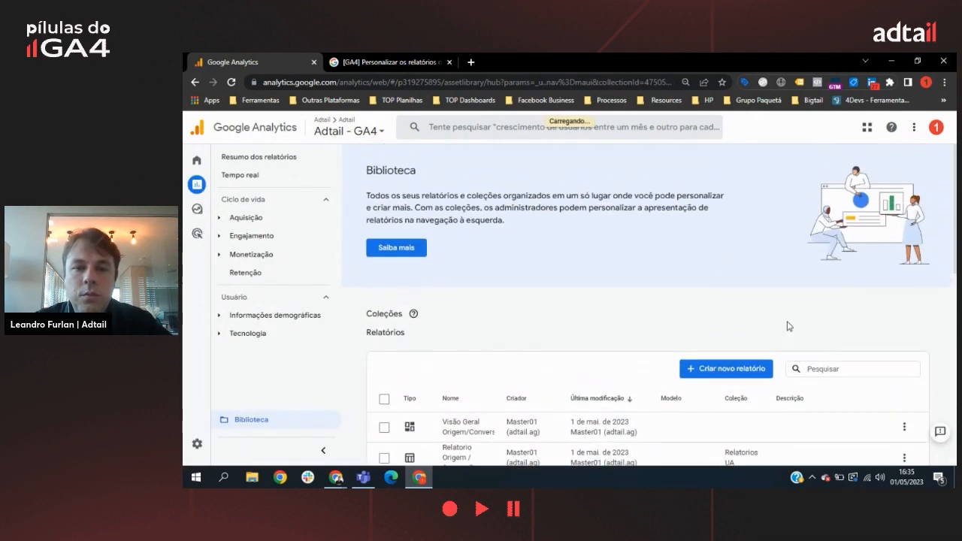
# Step: Add the overview report Visão Geral Origem/Conversão to the Origem topic of the Relatorios UA collection
pyautogui.scroll(-2, 748, 293)
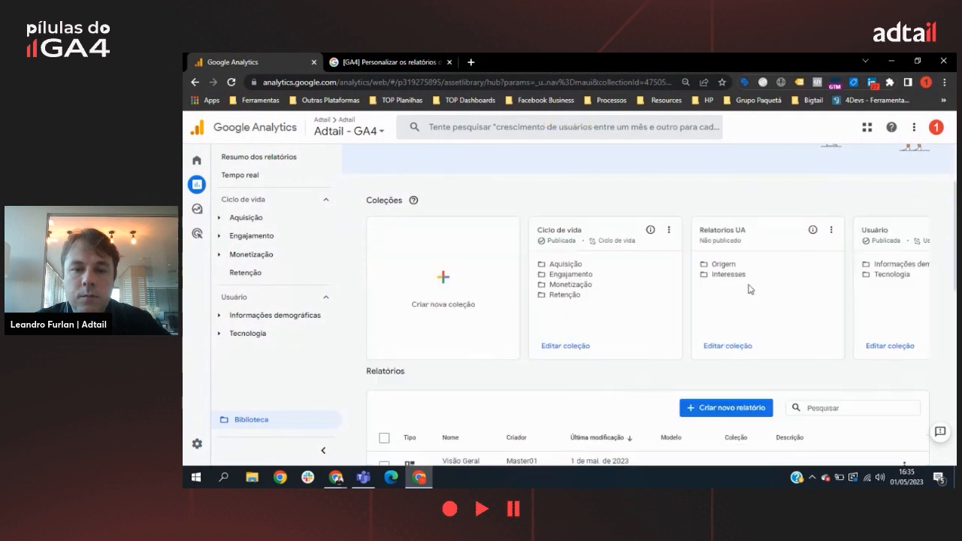
pyautogui.click(735, 347)
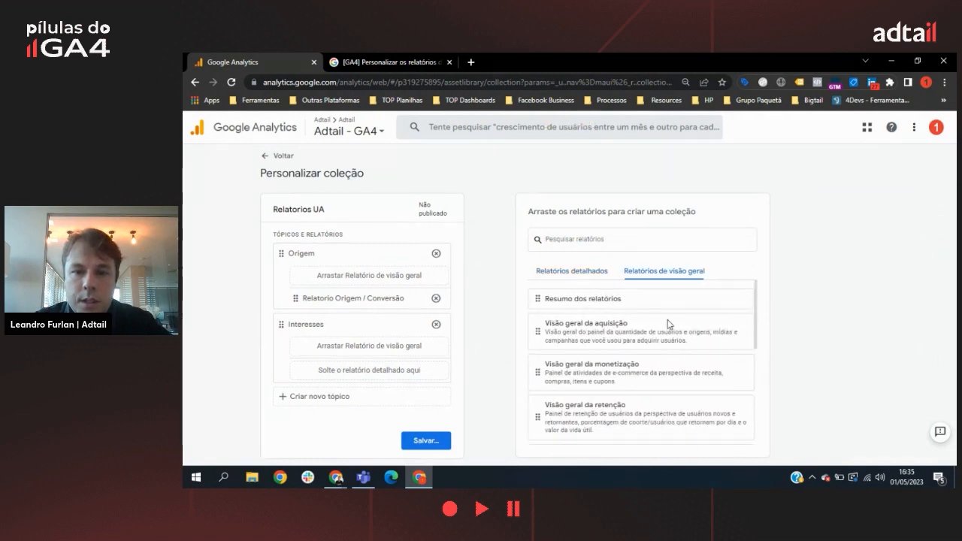
pyautogui.scroll(-2, 669, 324)
pyautogui.scroll(2, 677, 324)
pyautogui.scroll(-4, 674, 322)
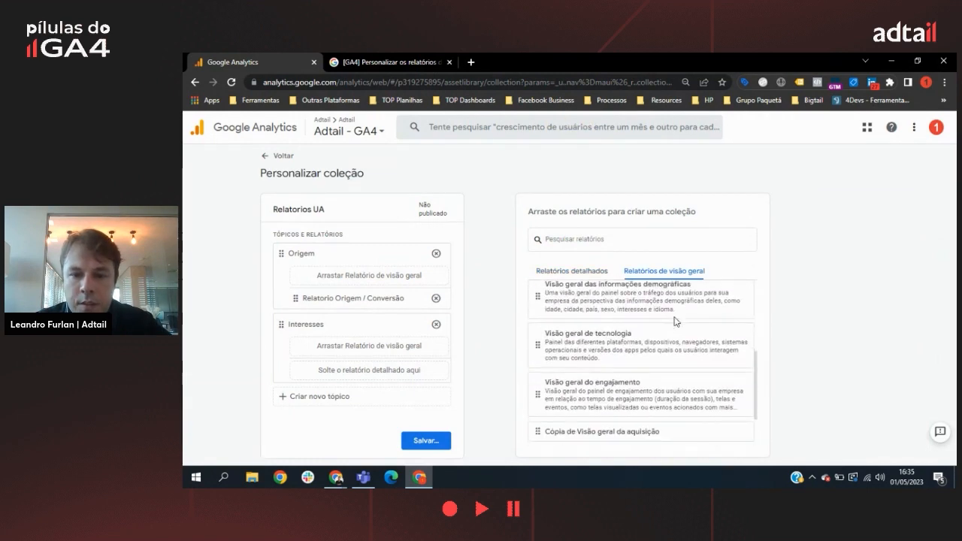
pyautogui.scroll(-2, 675, 322)
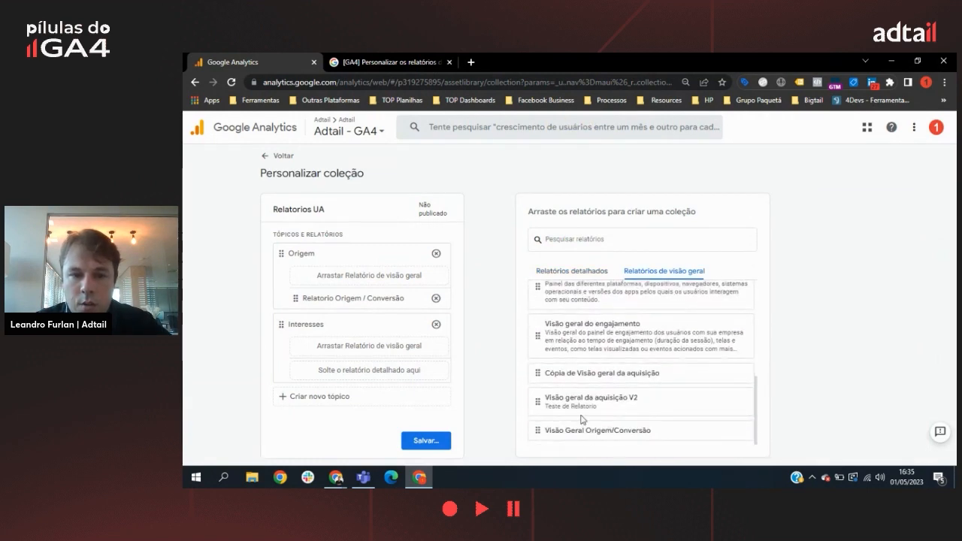
pyautogui.moveTo(583, 429); pyautogui.dragTo(350, 275)
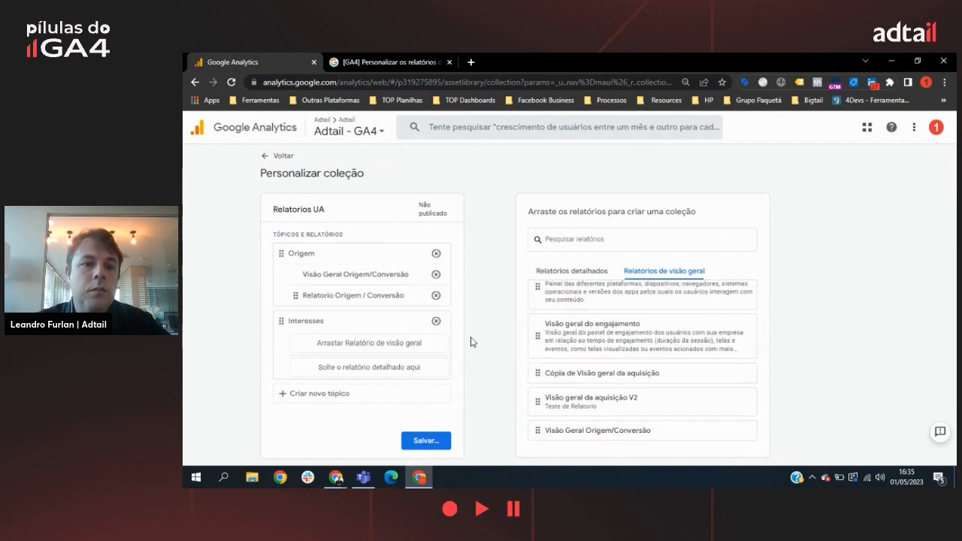
# Step: Save the changes to the current Relatorios UA collection and return to the library
pyautogui.click(430, 441)
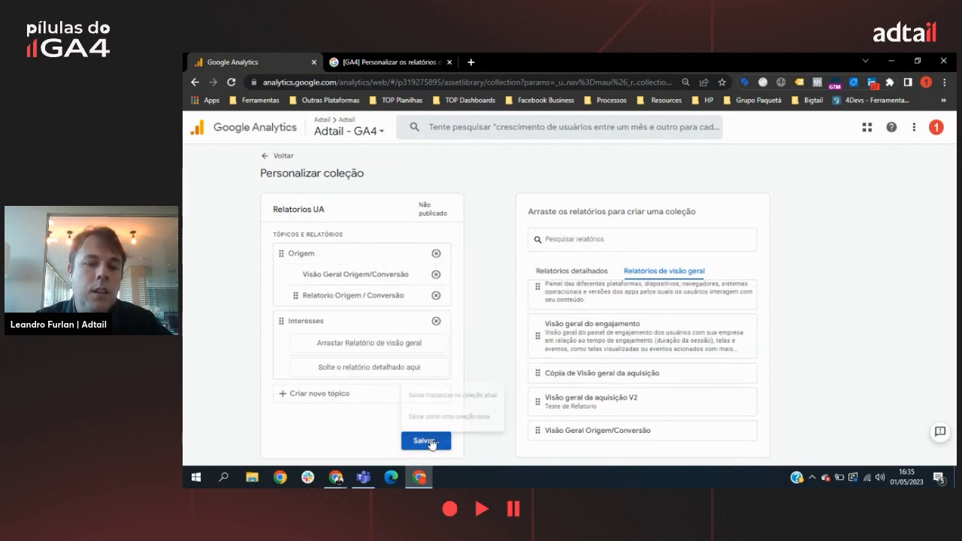
pyautogui.click(482, 389)
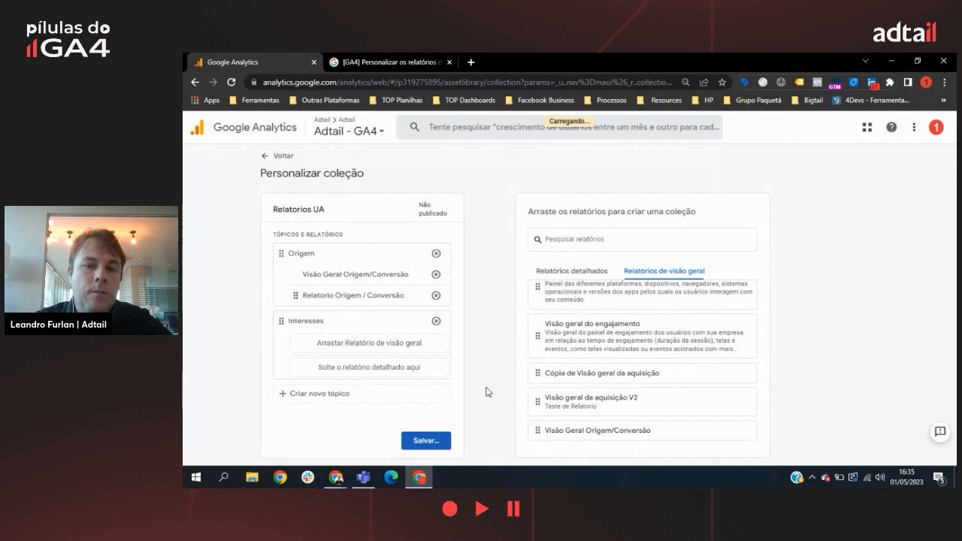
pyautogui.click(291, 160)
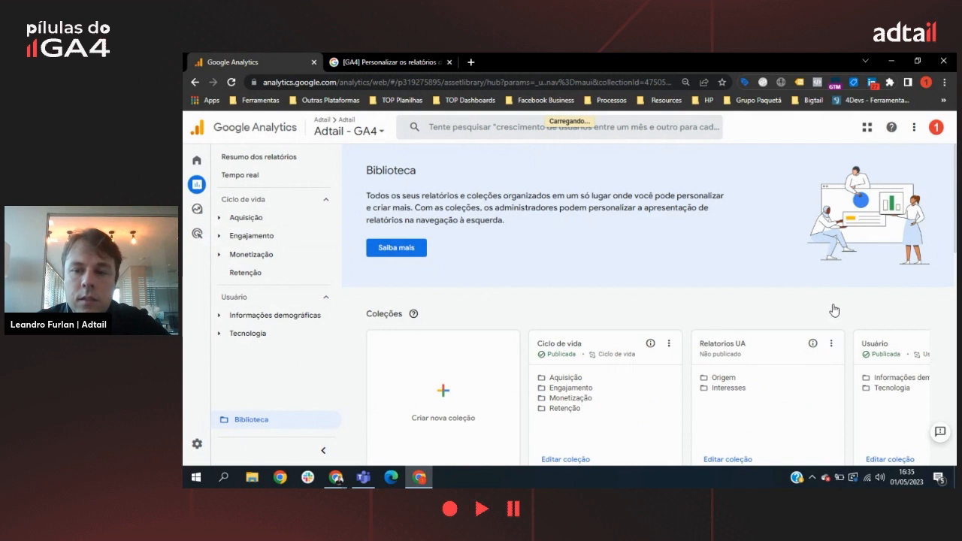
# Step: Publish the Relatorios UA collection from the library
pyautogui.scroll(-2, 834, 309)
pyautogui.click(832, 229)
pyautogui.click(867, 256)
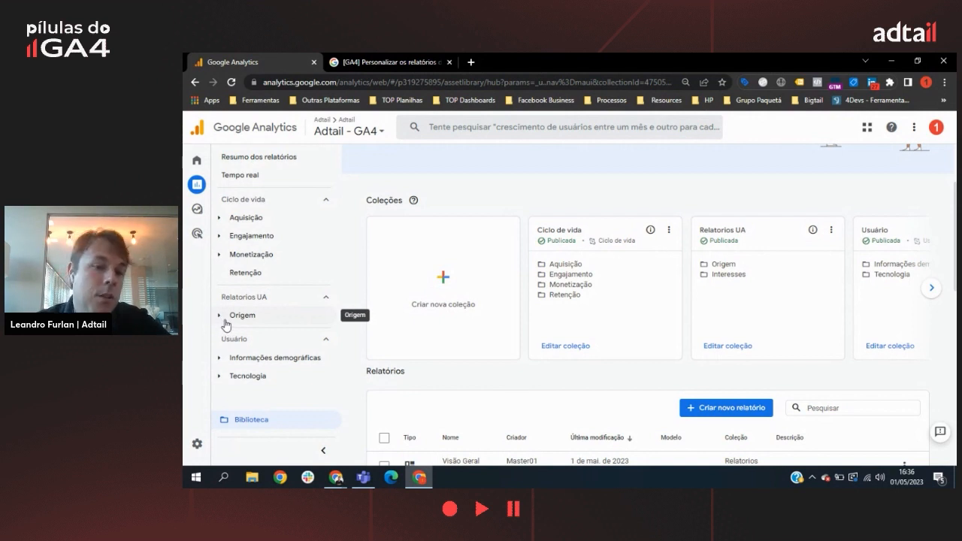
# Step: Expand the Origem topic of Relatorios UA in the report navigation and view the Relatorio Origem / Conversão report
pyautogui.click(223, 323)
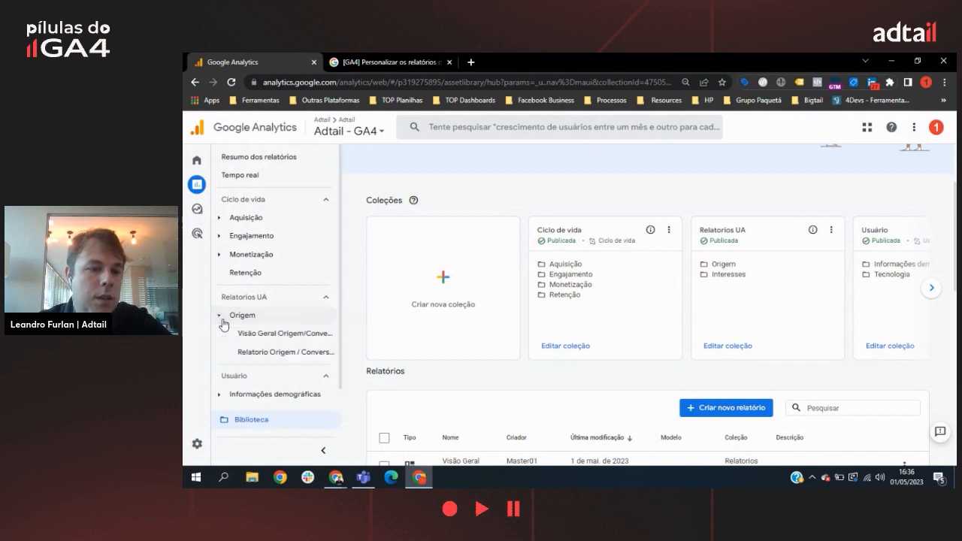
pyautogui.click(223, 323)
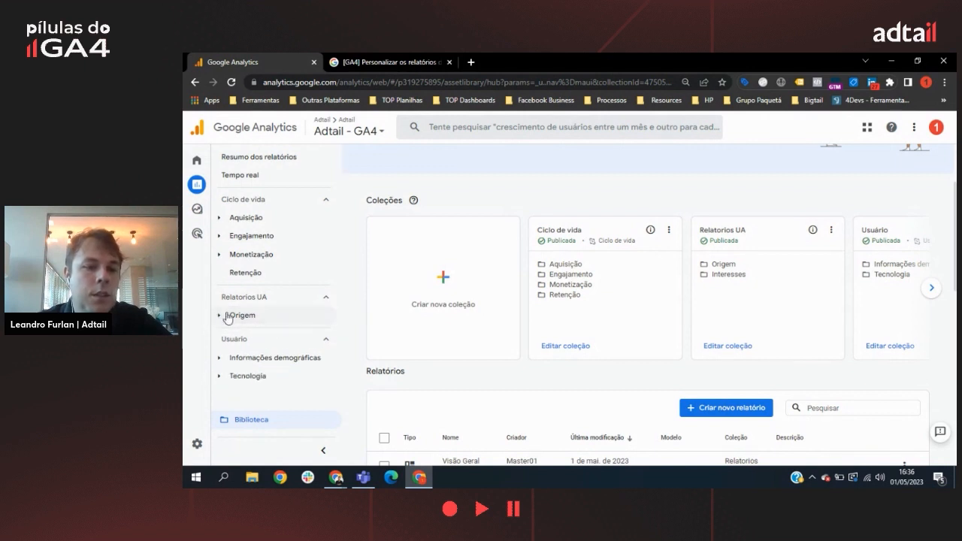
pyautogui.click(224, 323)
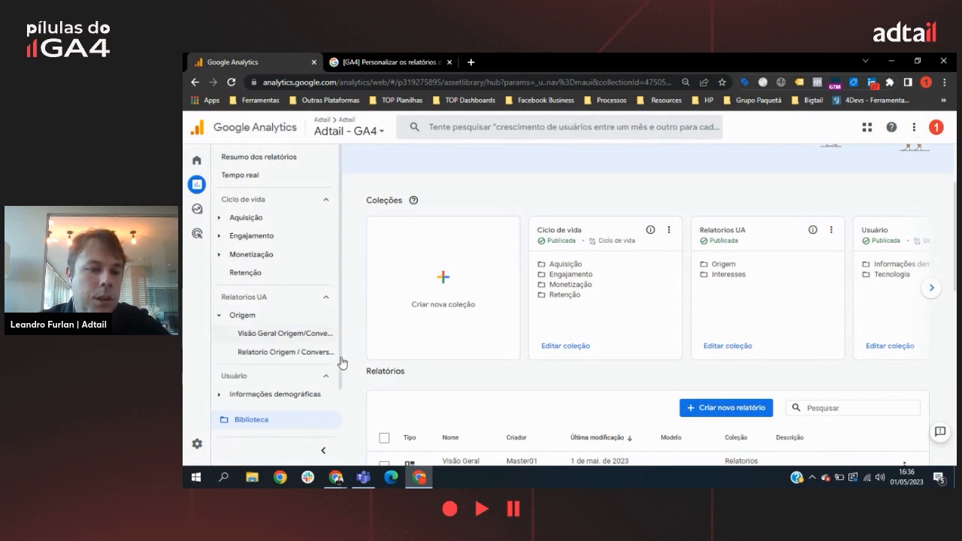
pyautogui.click(290, 352)
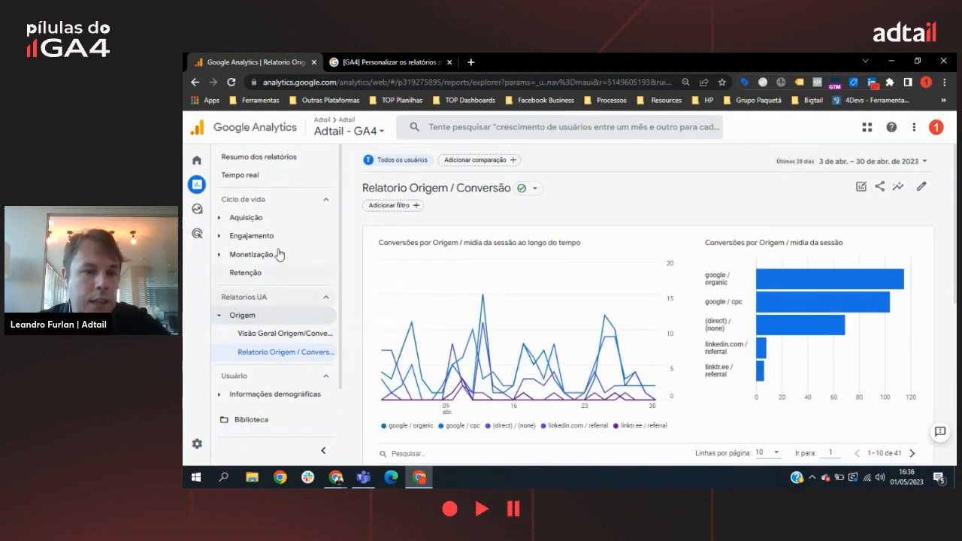
# Step: Return to the library, review the detailed report templates and create a new blank detailed report
pyautogui.click(261, 422)
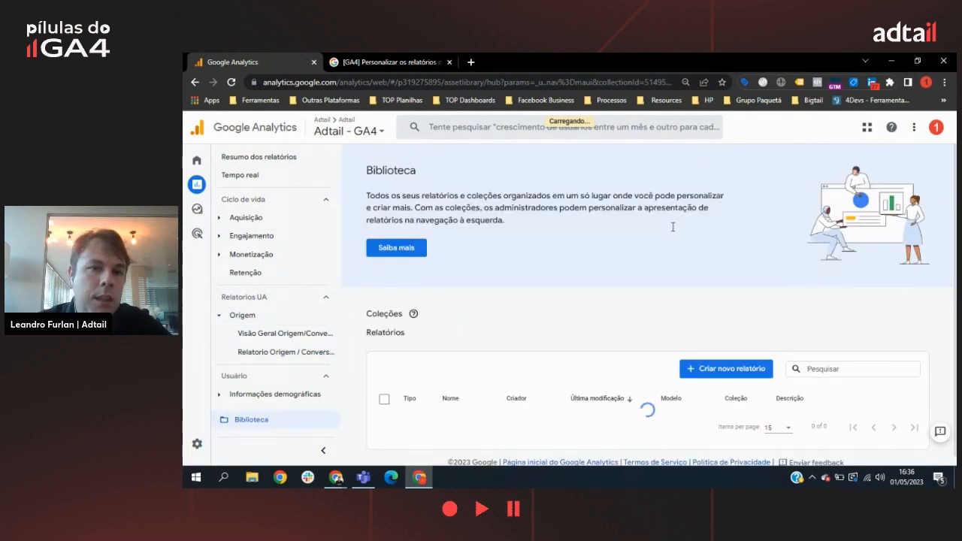
pyautogui.scroll(-1, 651, 295)
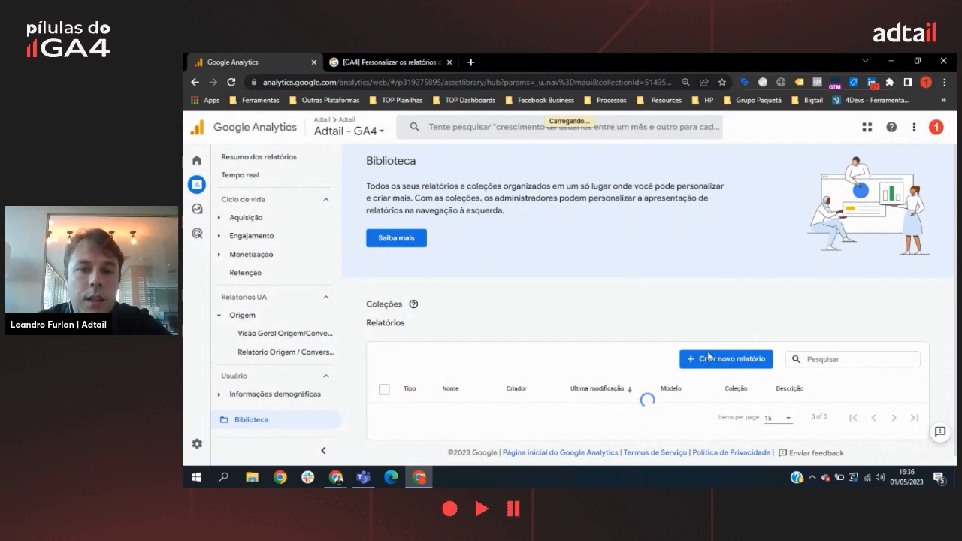
pyautogui.click(718, 286)
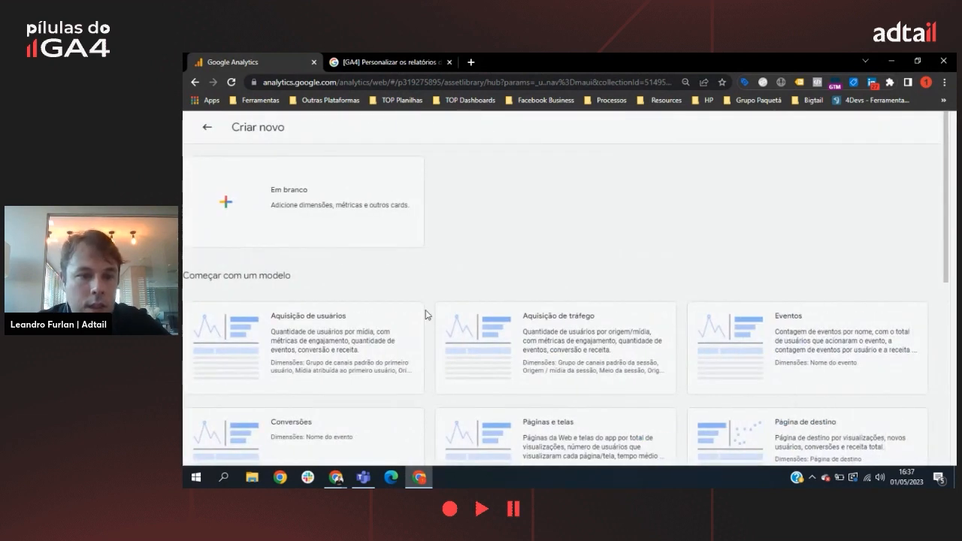
pyautogui.scroll(-2, 554, 194)
pyautogui.scroll(-3, 684, 426)
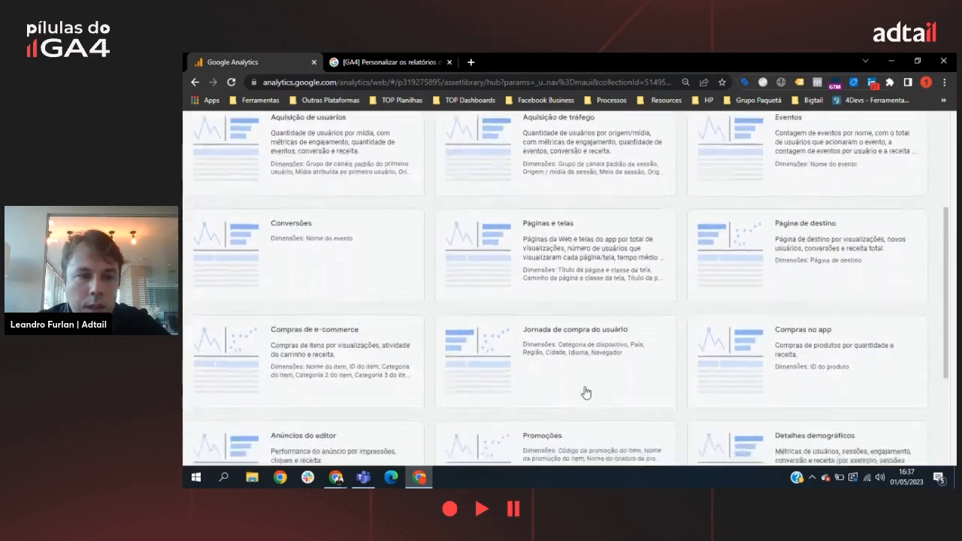
pyautogui.scroll(-2, 782, 314)
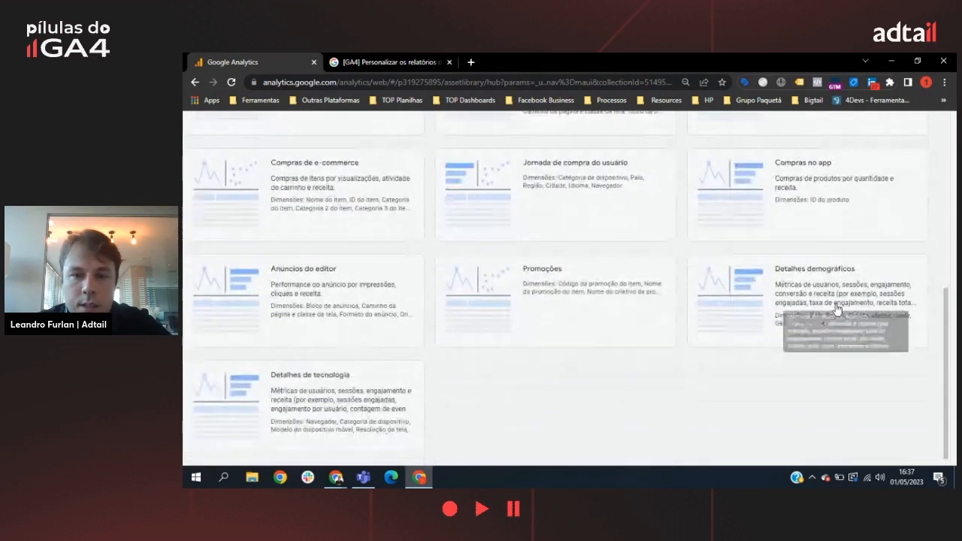
pyautogui.scroll(-1, 405, 344)
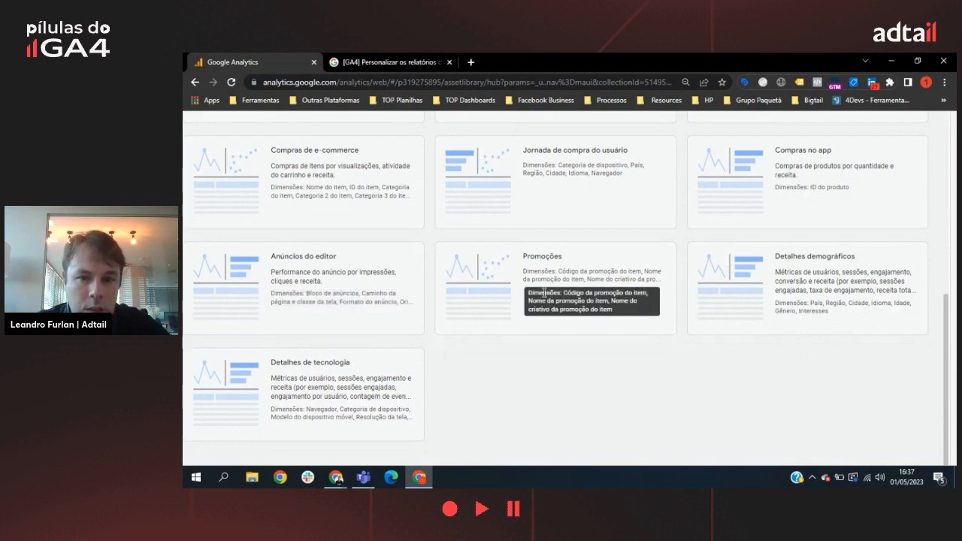
pyautogui.scroll(5, 547, 290)
pyautogui.click(208, 127)
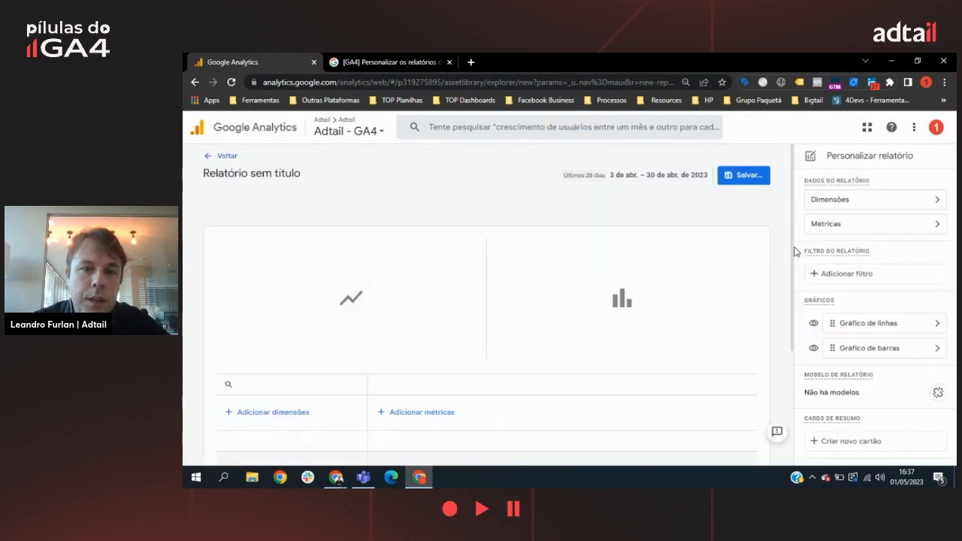
# Step: Add Campanha and Interesses as dimensions of the untitled detailed report
pyautogui.click(884, 201)
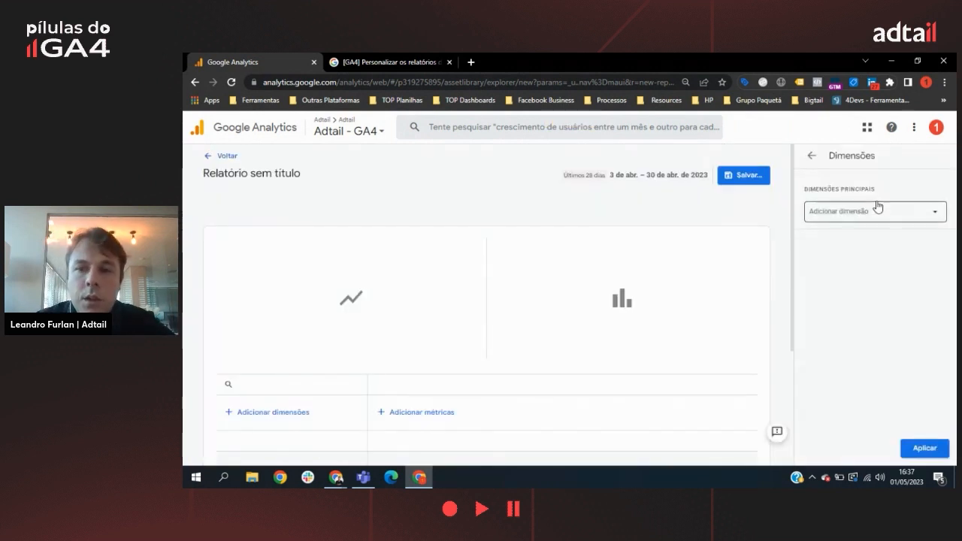
pyautogui.click(875, 211)
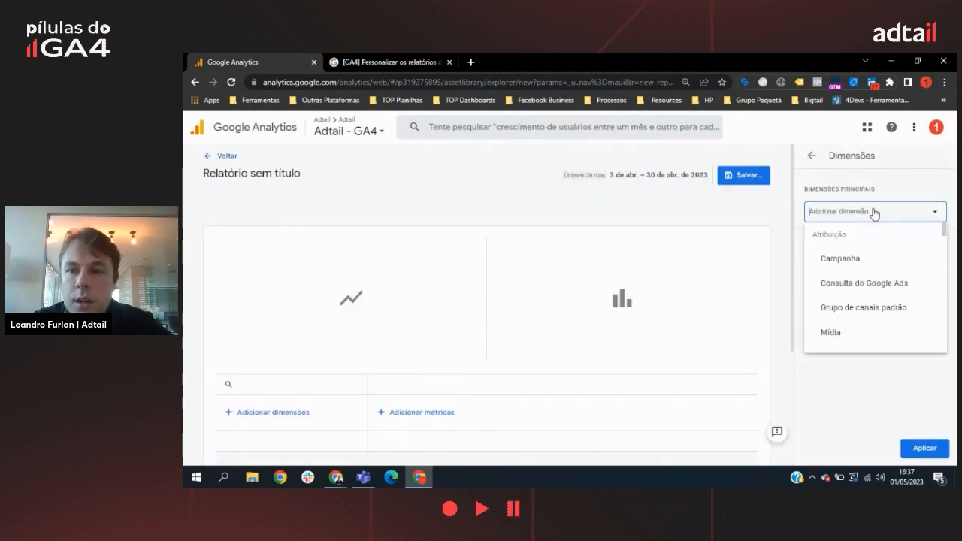
pyautogui.click(862, 259)
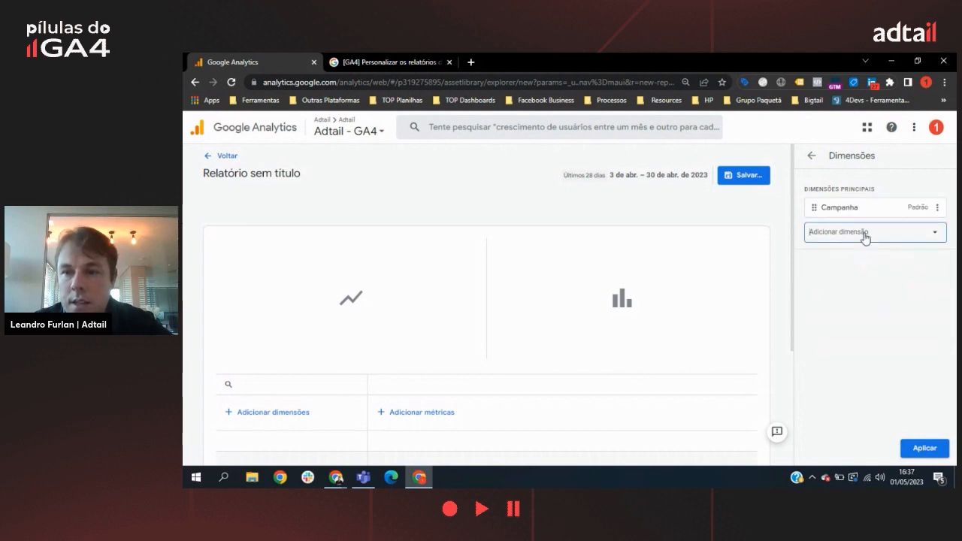
pyautogui.click(866, 238)
pyautogui.write('inte')
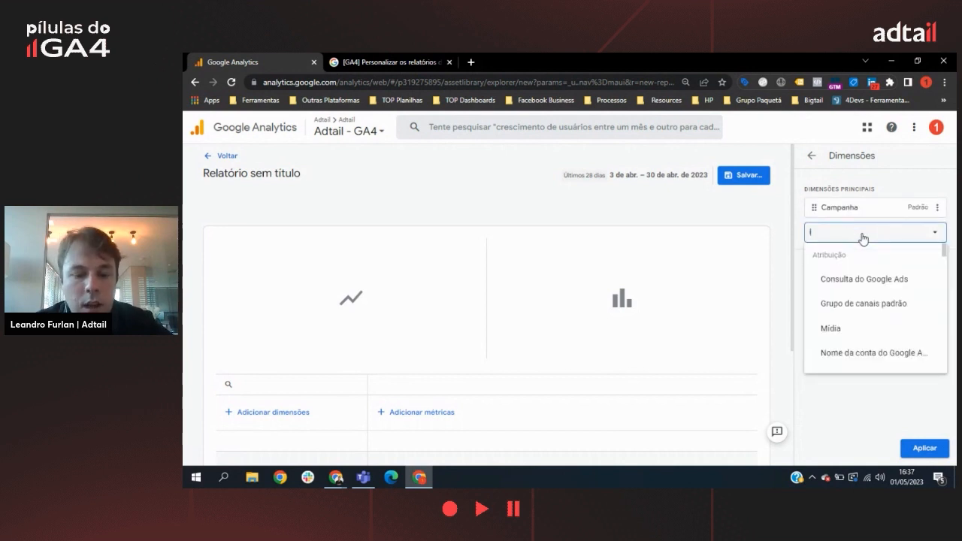
pyautogui.click(866, 285)
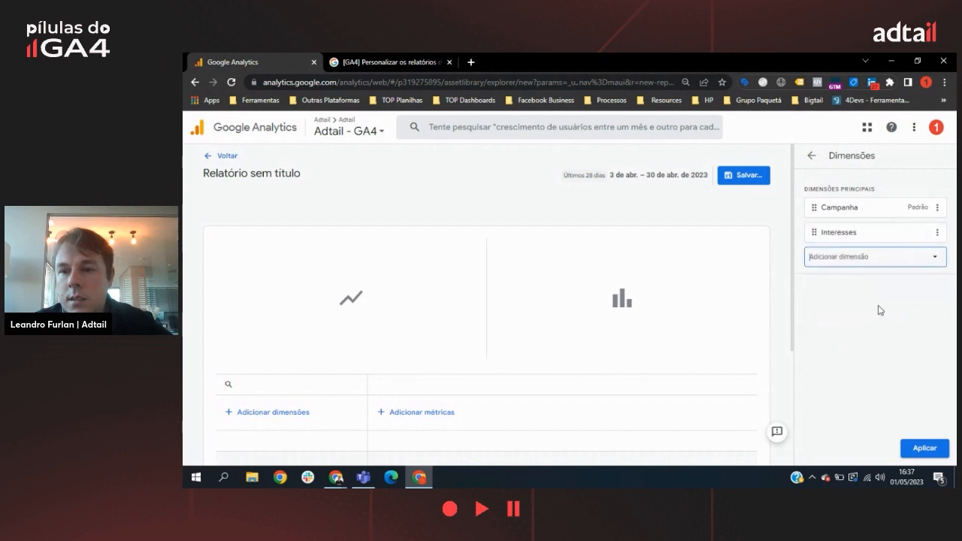
# Step: Add the dimensions Texto da palavra-chave do Google Ads and Tipo de rede de anúncios do Google Ads to the report
pyautogui.click(871, 260)
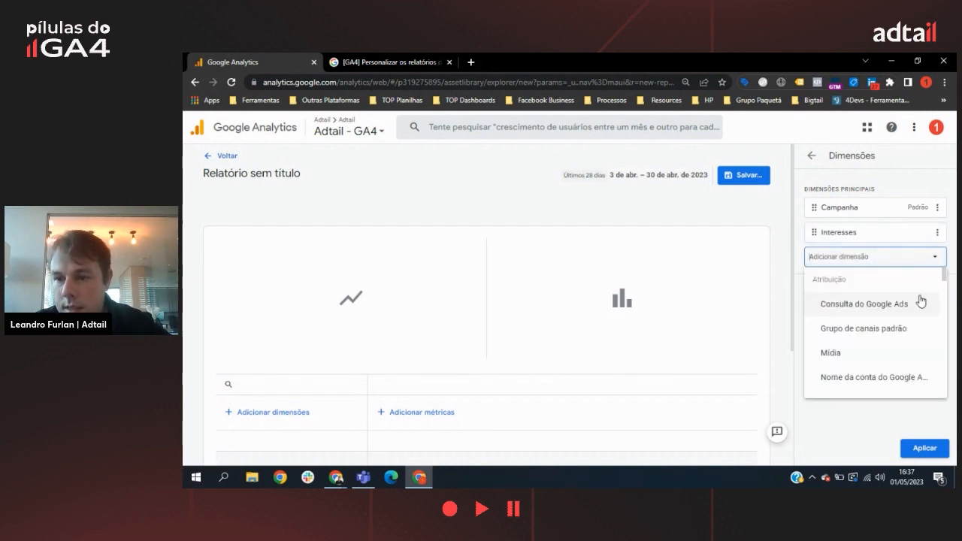
pyautogui.scroll(-3, 921, 304)
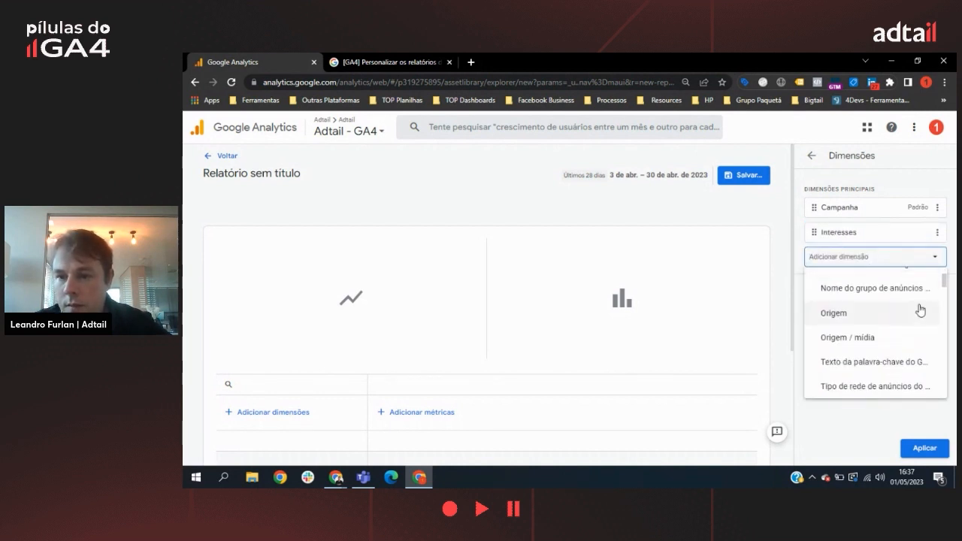
pyautogui.scroll(3, 920, 309)
pyautogui.scroll(-3, 888, 301)
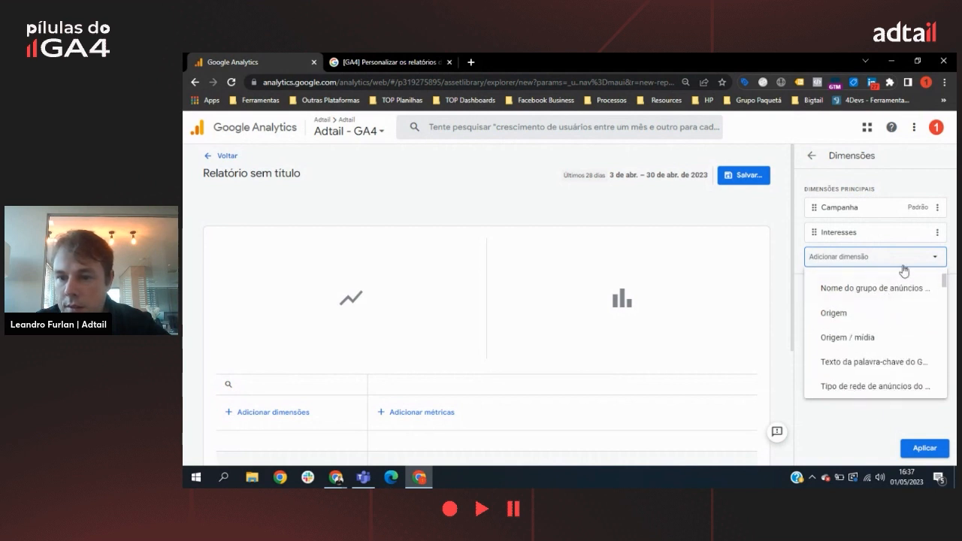
pyautogui.click(883, 366)
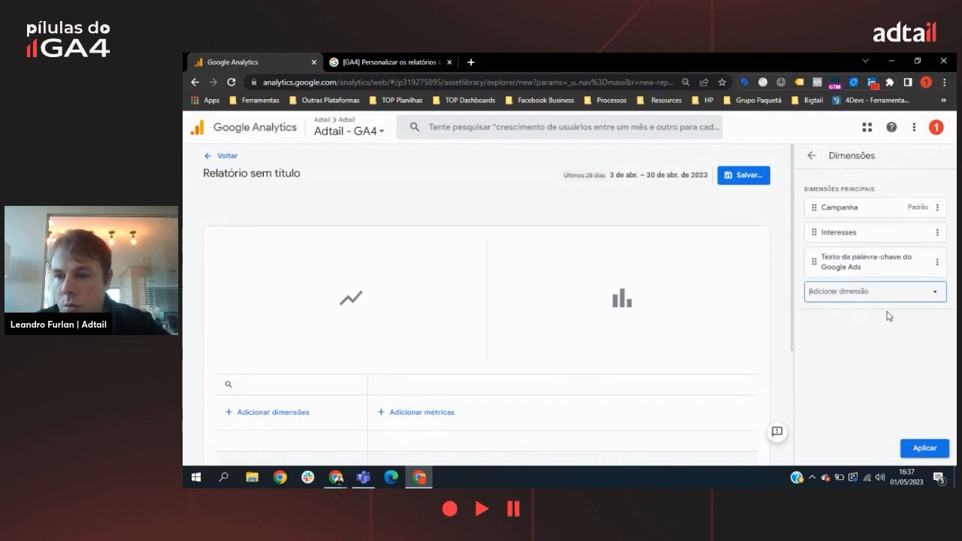
pyautogui.click(894, 297)
pyautogui.scroll(-3, 926, 367)
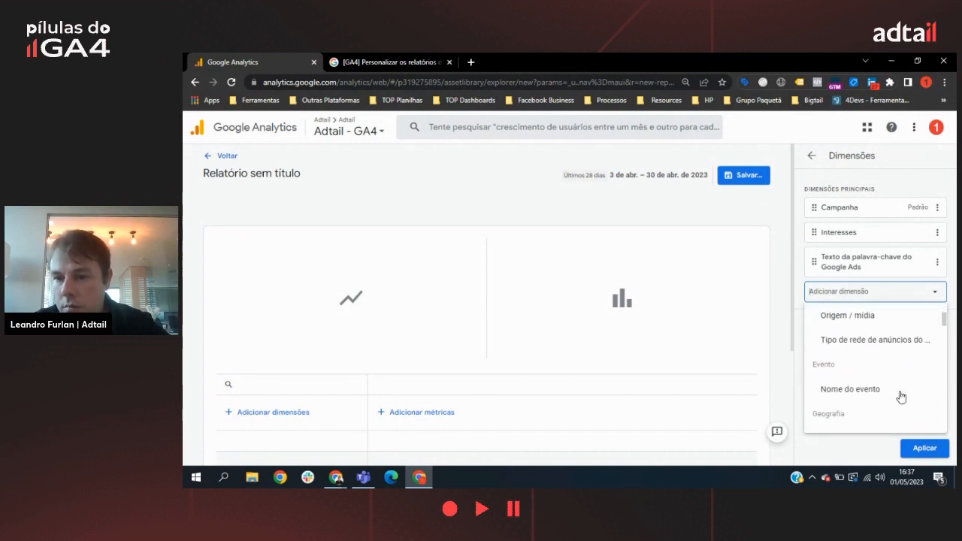
pyautogui.click(919, 343)
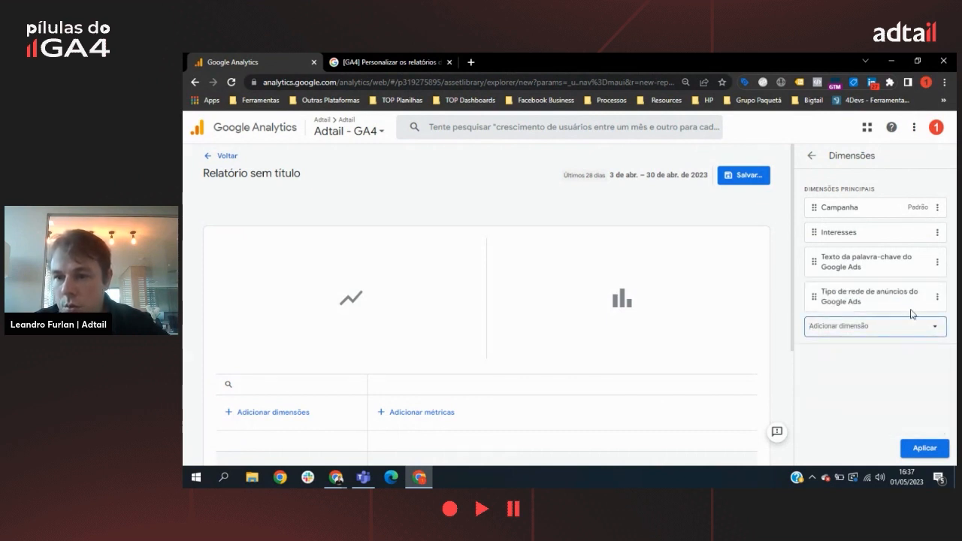
# Step: Add Termo de pesquisa as the fifth dimension of the detailed report
pyautogui.click(907, 332)
pyautogui.scroll(-5, 928, 248)
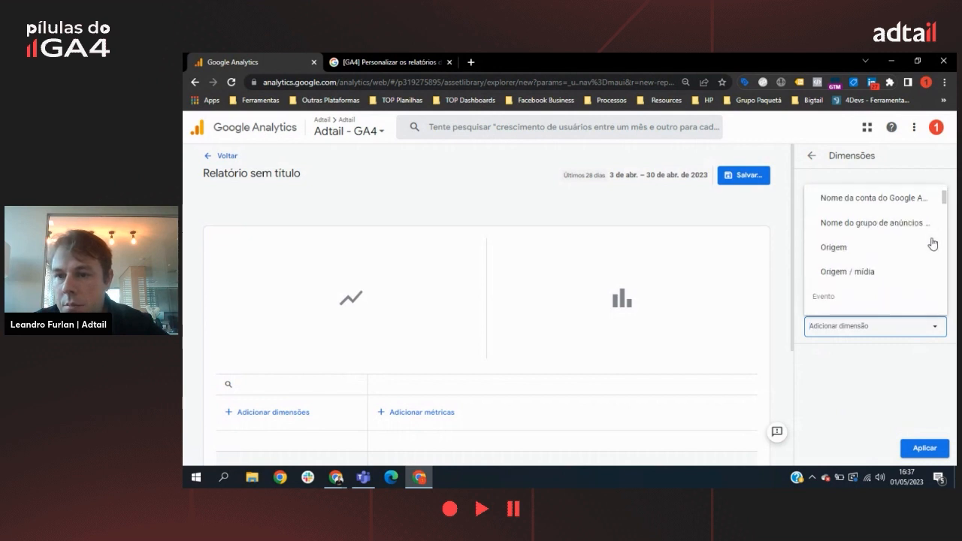
pyautogui.scroll(-8, 922, 256)
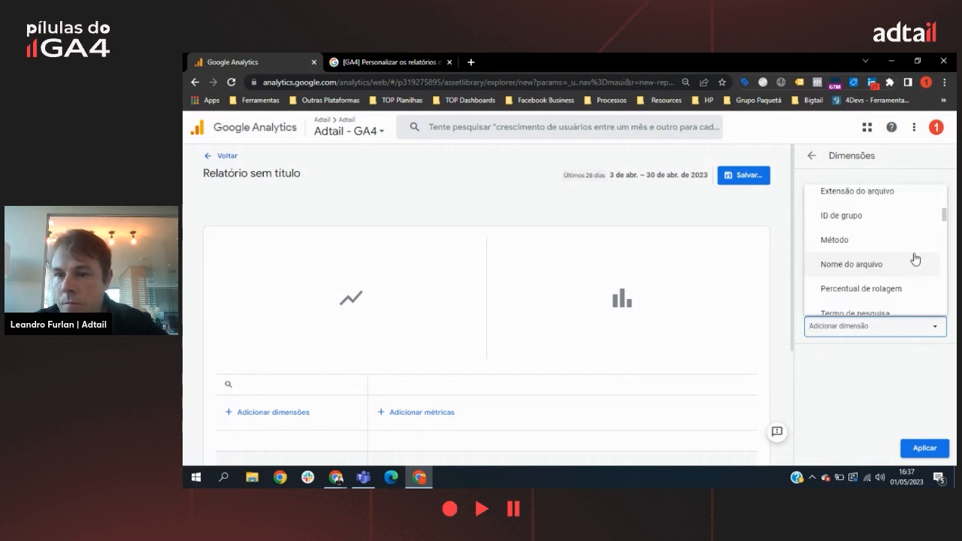
pyautogui.scroll(-2, 914, 263)
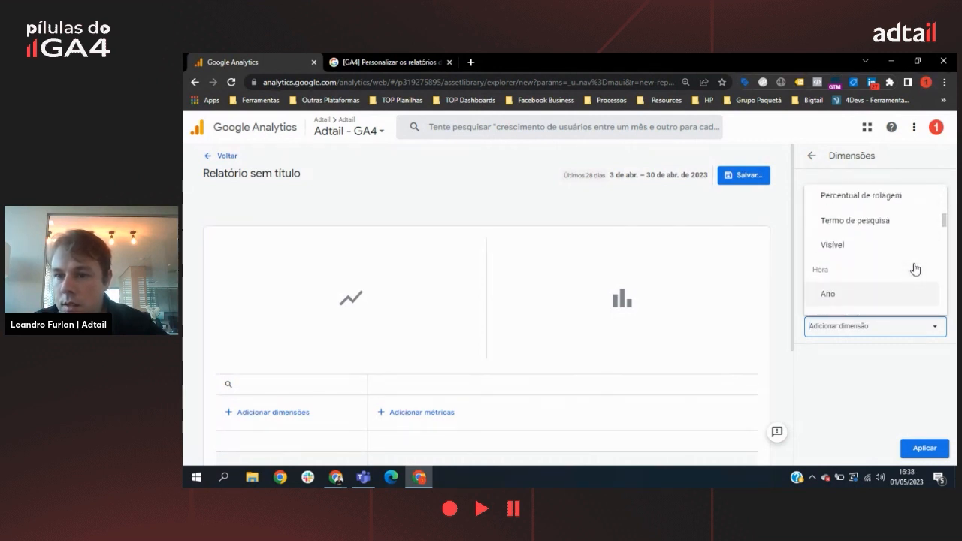
pyautogui.scroll(4, 913, 268)
pyautogui.scroll(-5, 899, 233)
pyautogui.click(889, 202)
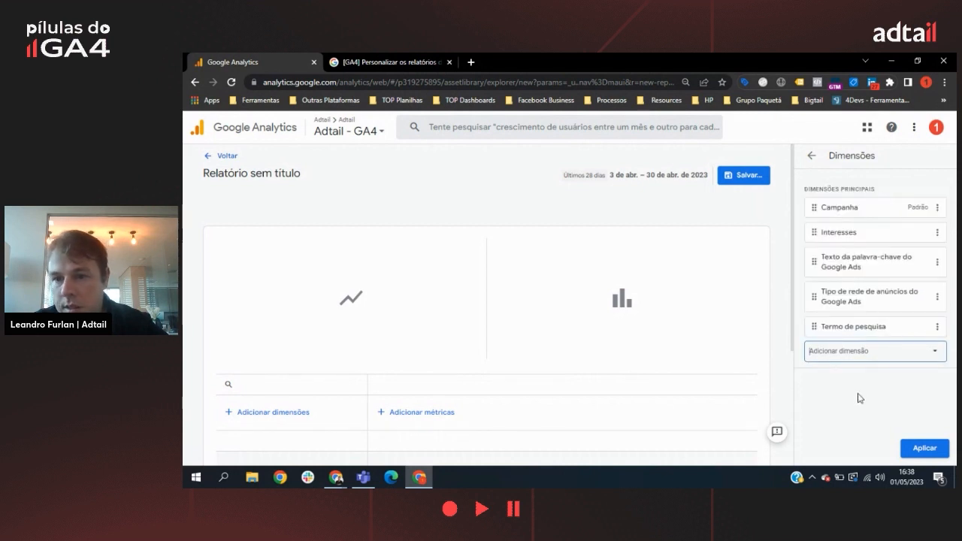
# Step: Apply the chosen dimensions to the untitled report and add Total de usuários as its first metric
pyautogui.click(931, 451)
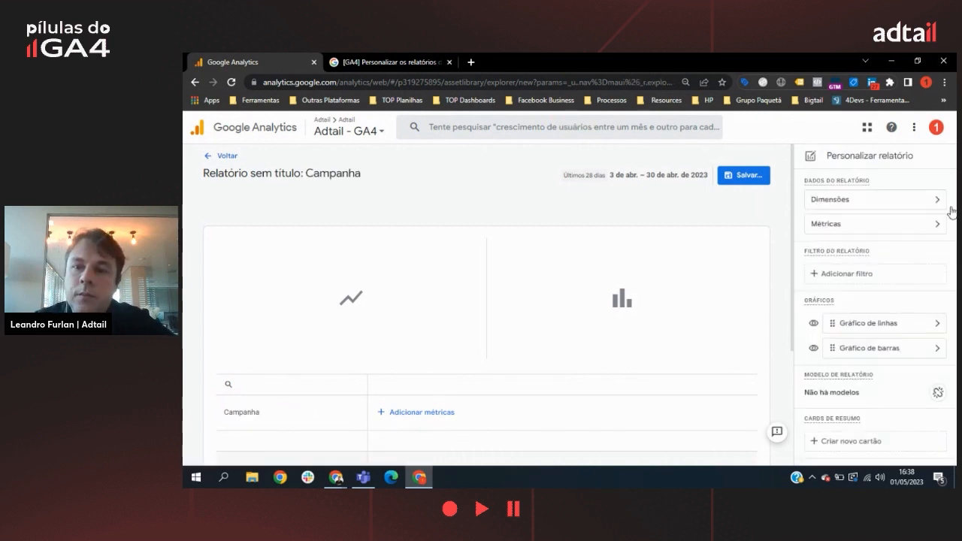
pyautogui.click(885, 227)
pyautogui.click(877, 217)
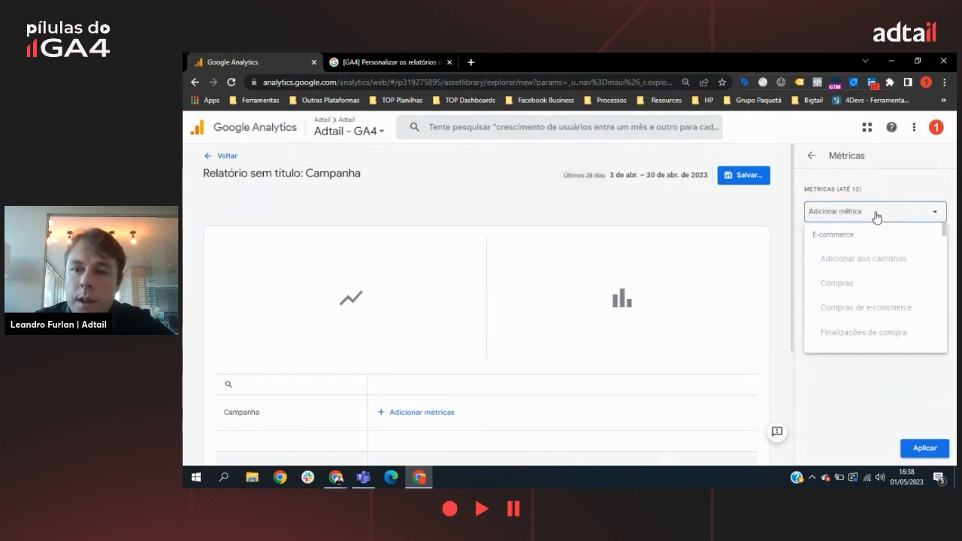
pyautogui.scroll(-3, 861, 253)
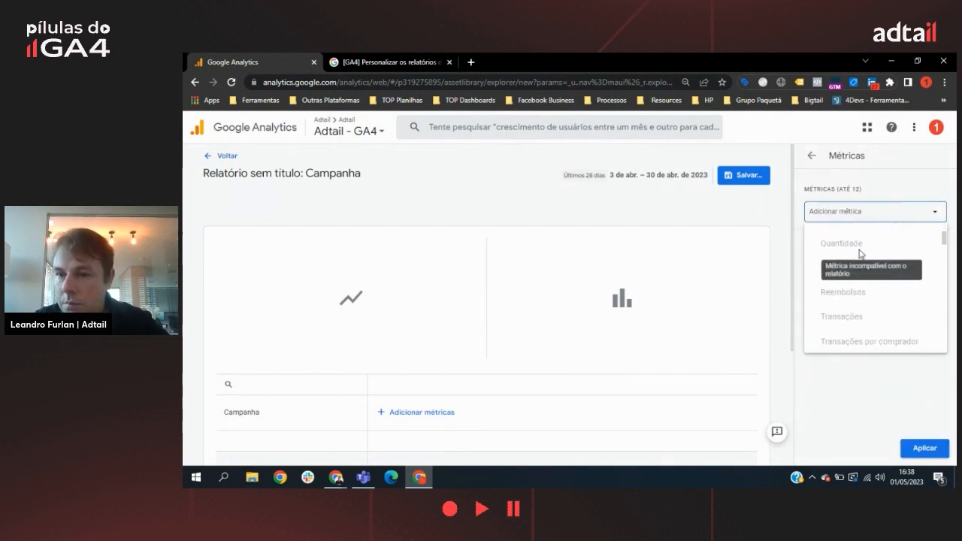
pyautogui.scroll(-2, 863, 255)
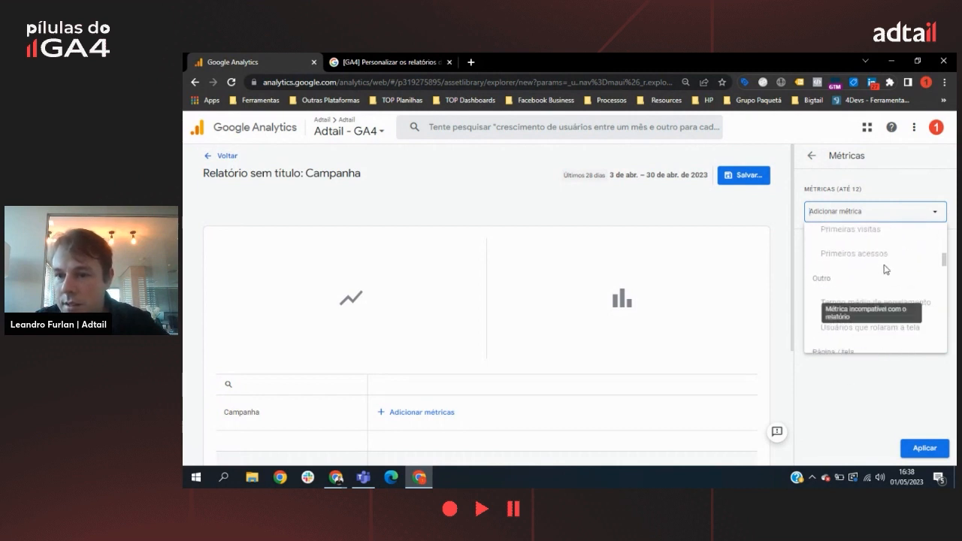
pyautogui.scroll(-4, 887, 269)
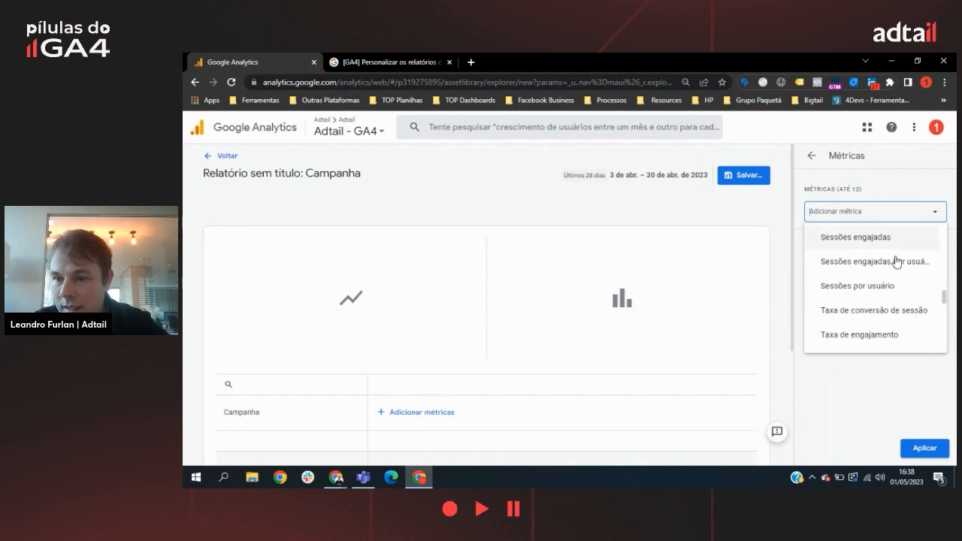
pyautogui.scroll(-3, 899, 257)
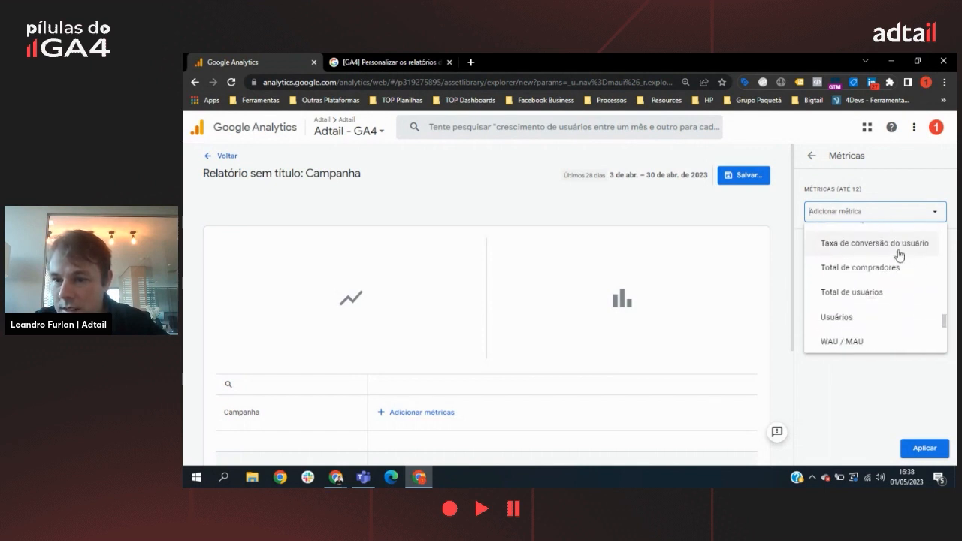
pyautogui.click(852, 235)
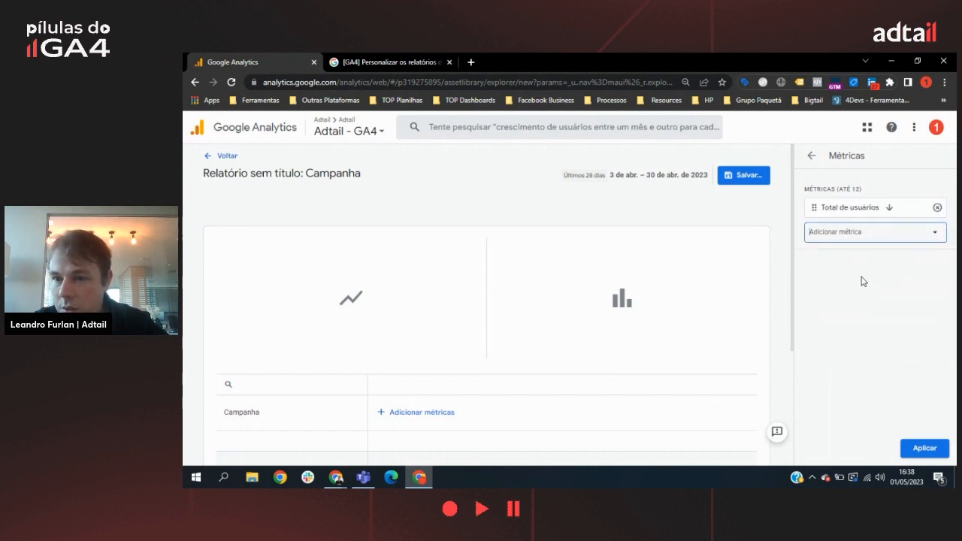
# Step: Add Usuários as the second metric of the report
pyautogui.click(852, 236)
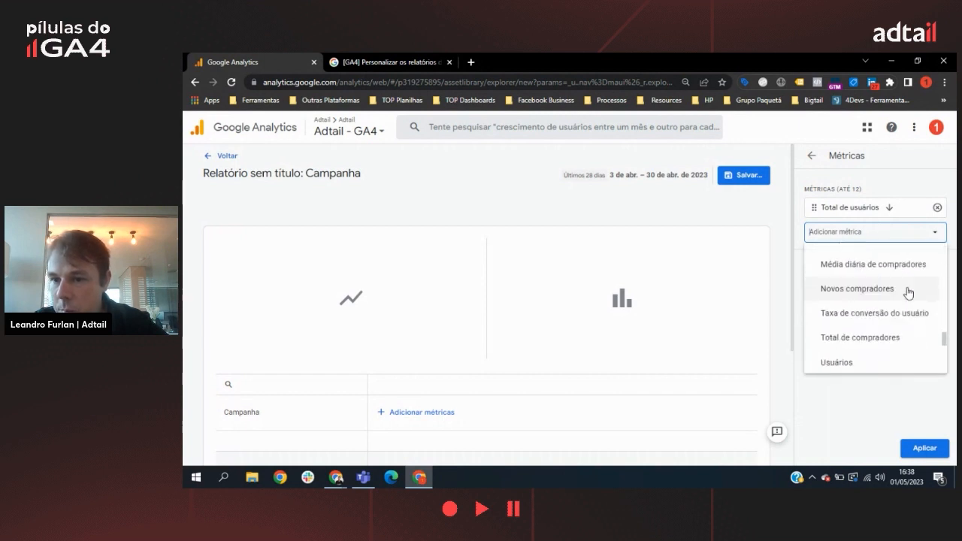
pyautogui.scroll(-2, 882, 348)
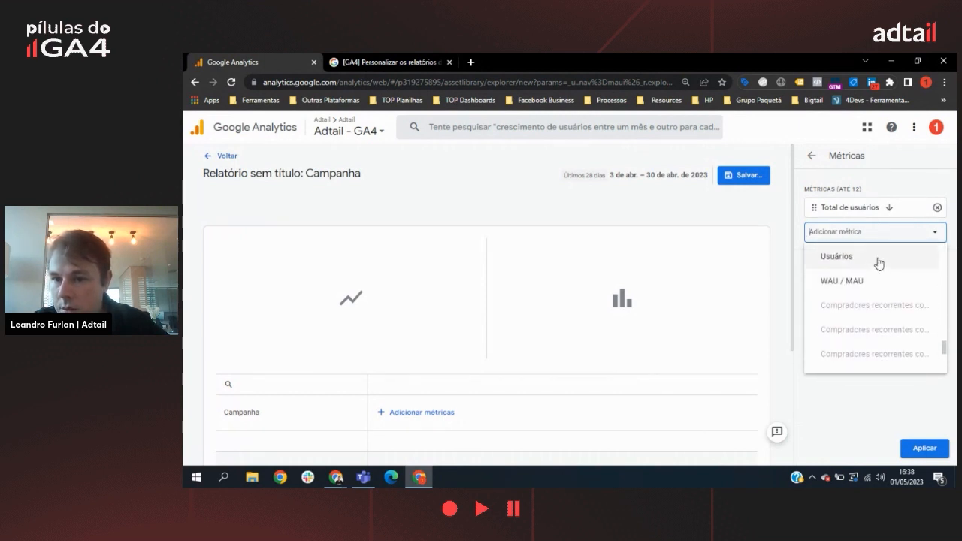
pyautogui.click(876, 262)
# Step: Add the session metrics Sessões and Sessões engajadas to the report
pyautogui.click(895, 263)
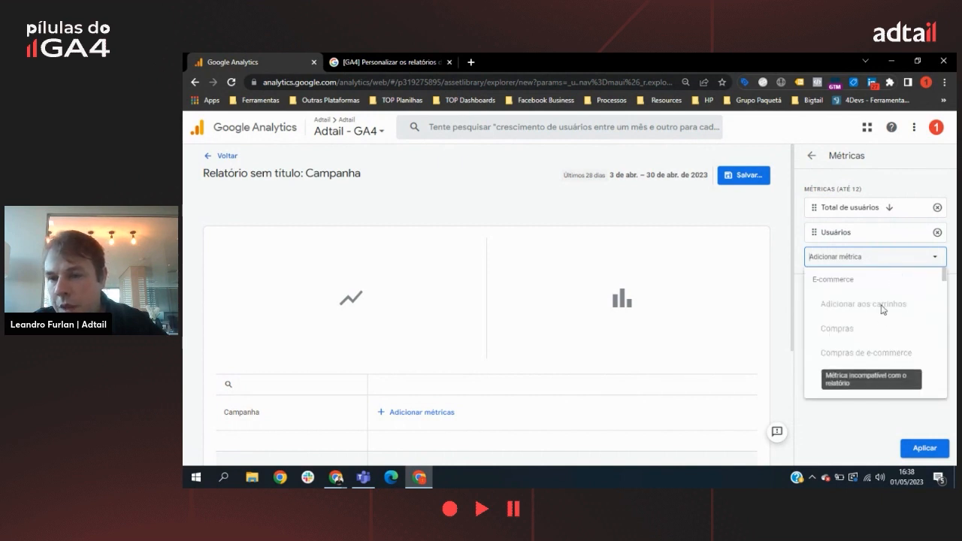
pyautogui.scroll(-8, 916, 276)
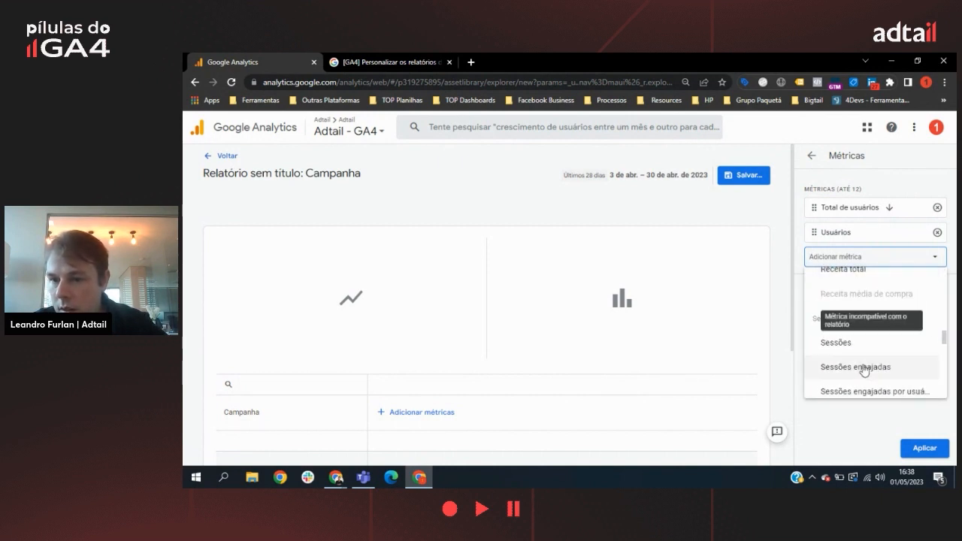
pyautogui.click(850, 343)
pyautogui.click(874, 281)
pyautogui.scroll(-3, 917, 349)
pyautogui.scroll(-6, 903, 338)
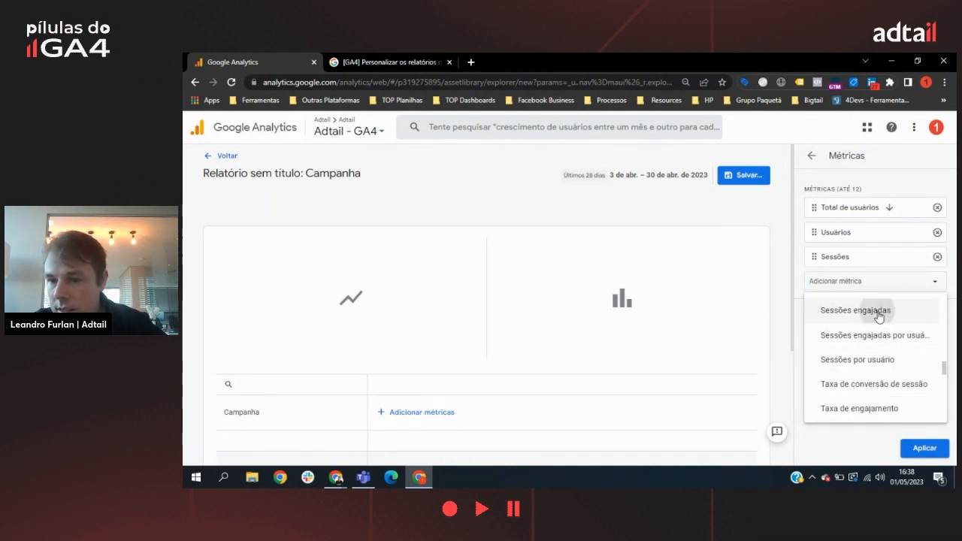
pyautogui.click(883, 311)
# Step: Look through the revenue and session metrics and add Receita total to the report
pyautogui.scroll(-5, 904, 342)
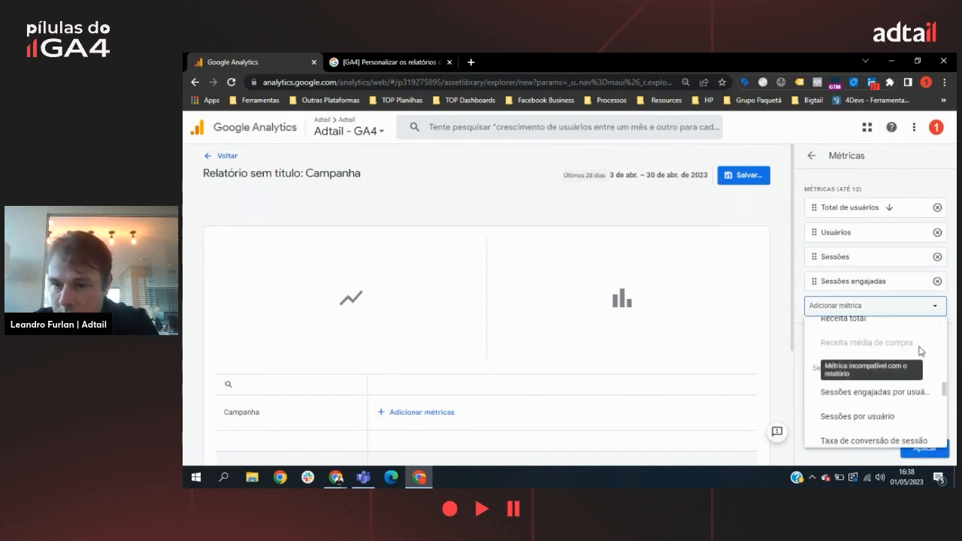
pyautogui.scroll(3, 913, 335)
pyautogui.scroll(-1, 919, 355)
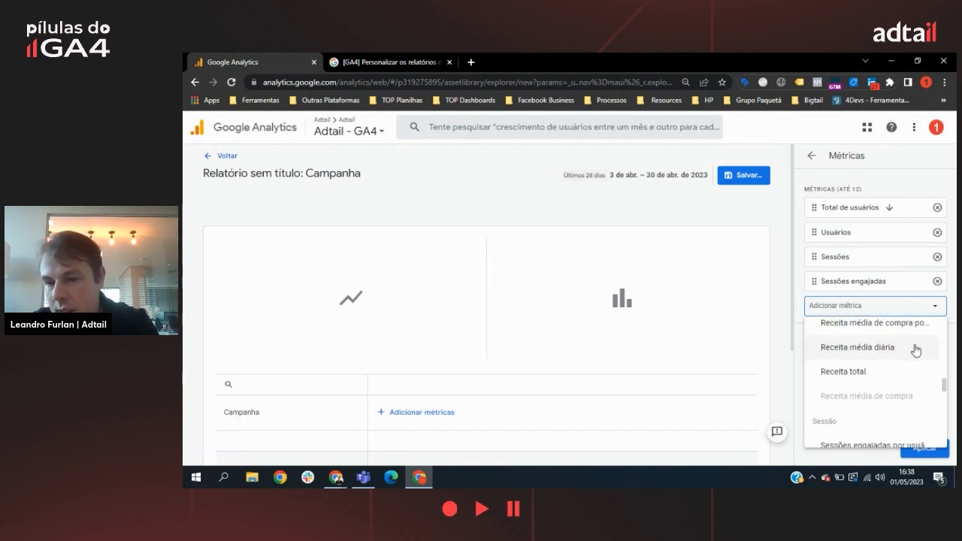
pyautogui.scroll(-3, 909, 342)
pyautogui.scroll(-1, 905, 333)
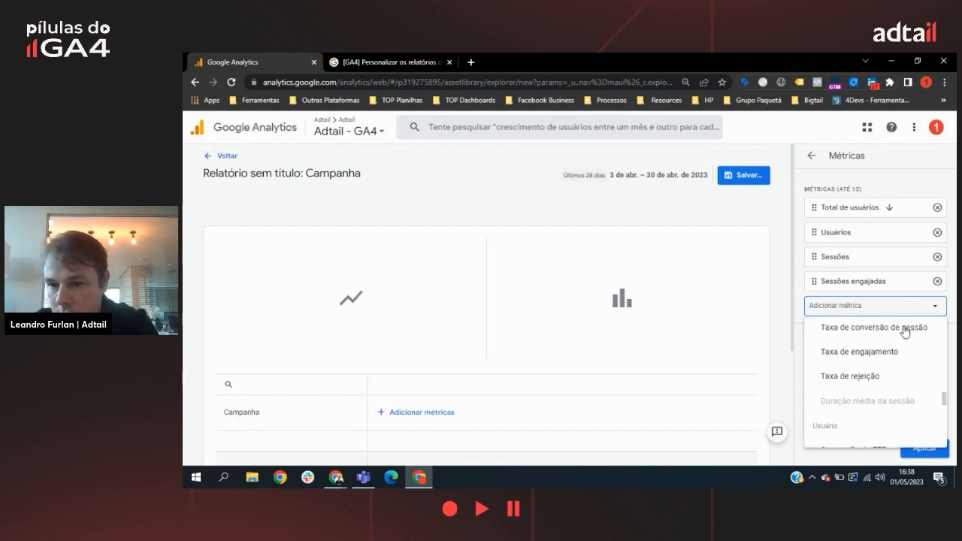
pyautogui.scroll(3, 909, 331)
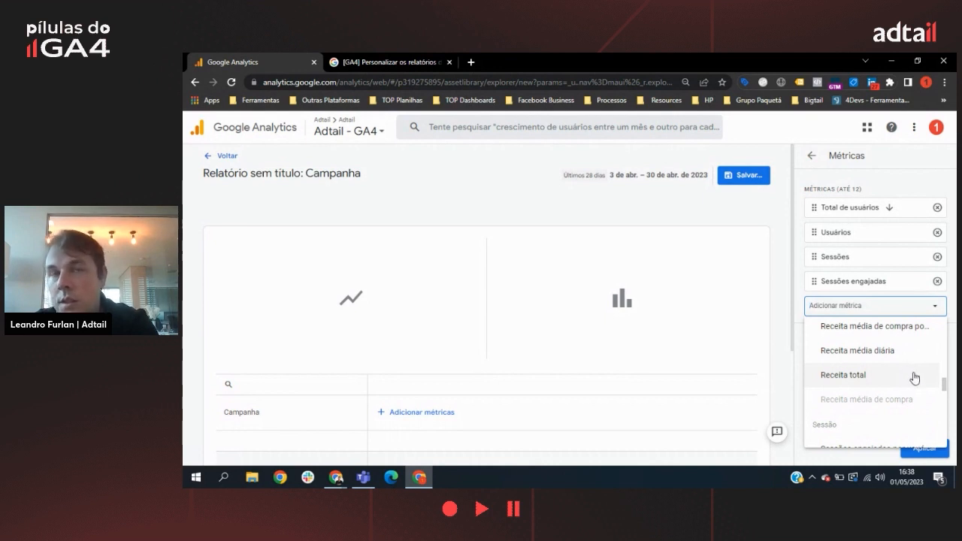
pyautogui.click(910, 380)
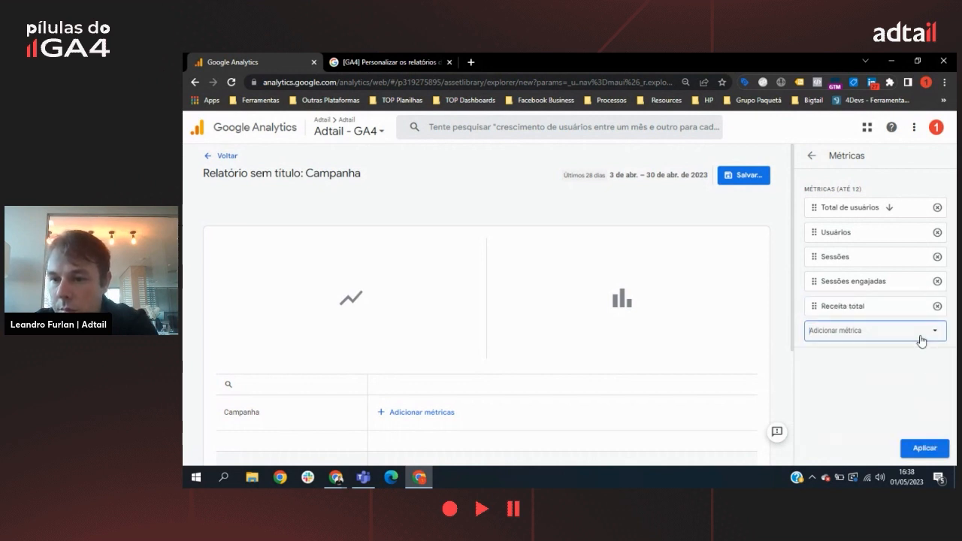
# Step: Add Novos compradores as the sixth metric and apply the metric selection to the report
pyautogui.click(900, 343)
pyautogui.scroll(-5, 903, 280)
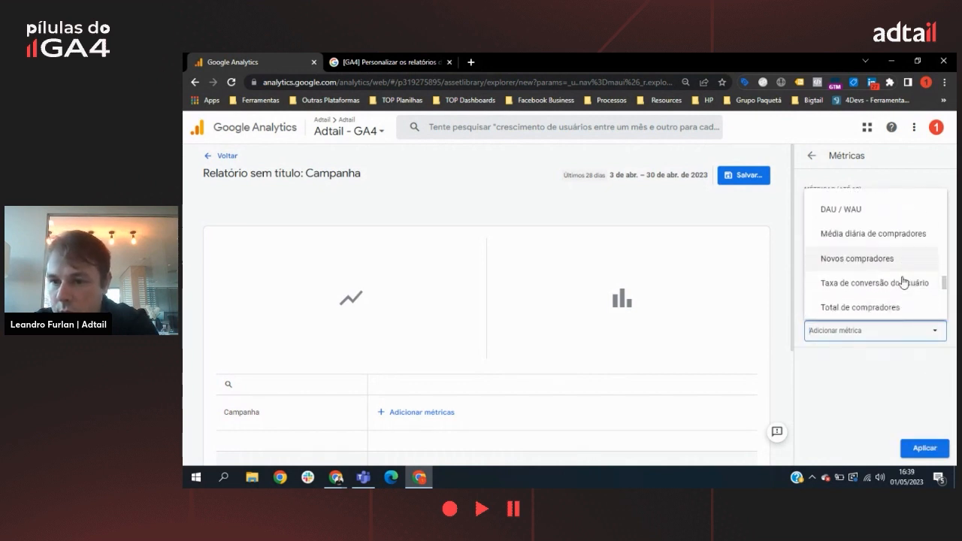
pyautogui.scroll(2, 903, 281)
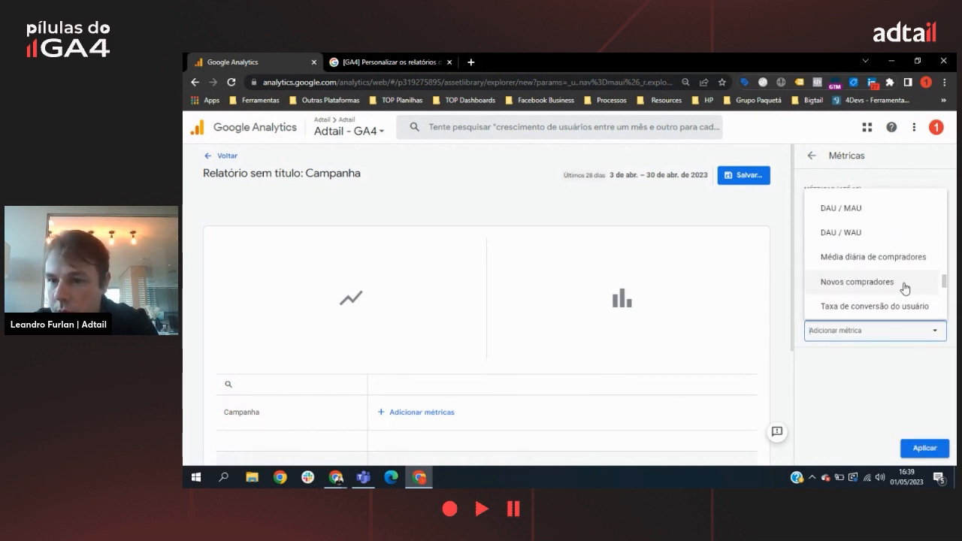
pyautogui.click(906, 290)
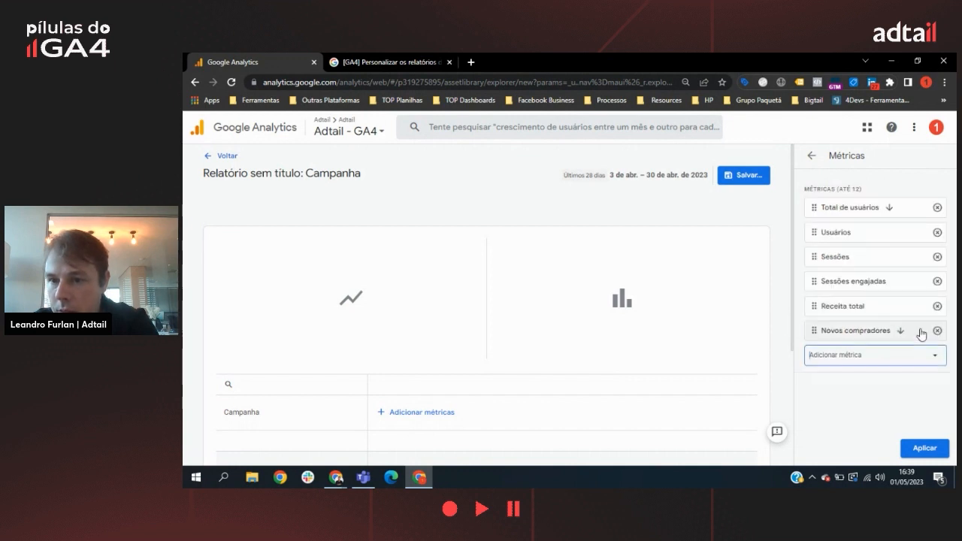
pyautogui.click(908, 360)
pyautogui.scroll(-10, 907, 289)
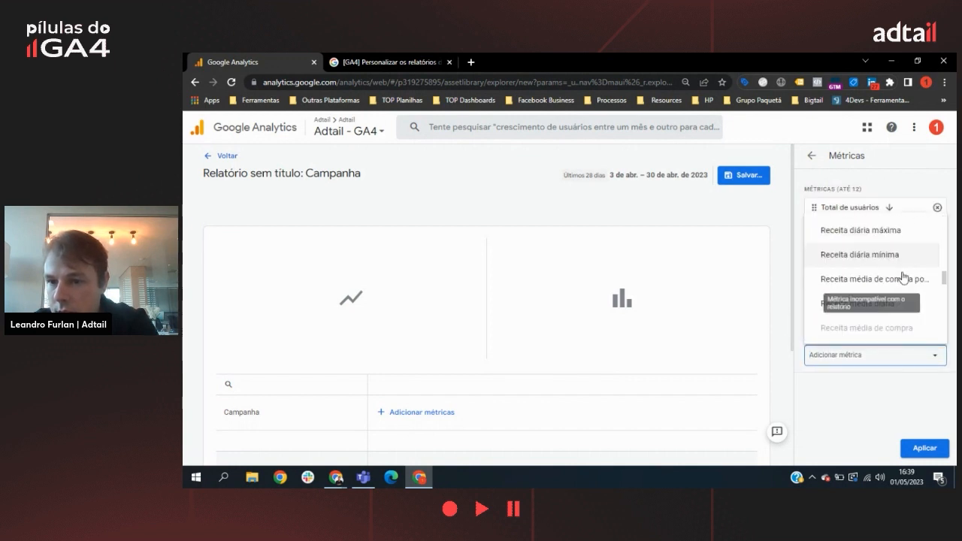
pyautogui.scroll(-5, 908, 284)
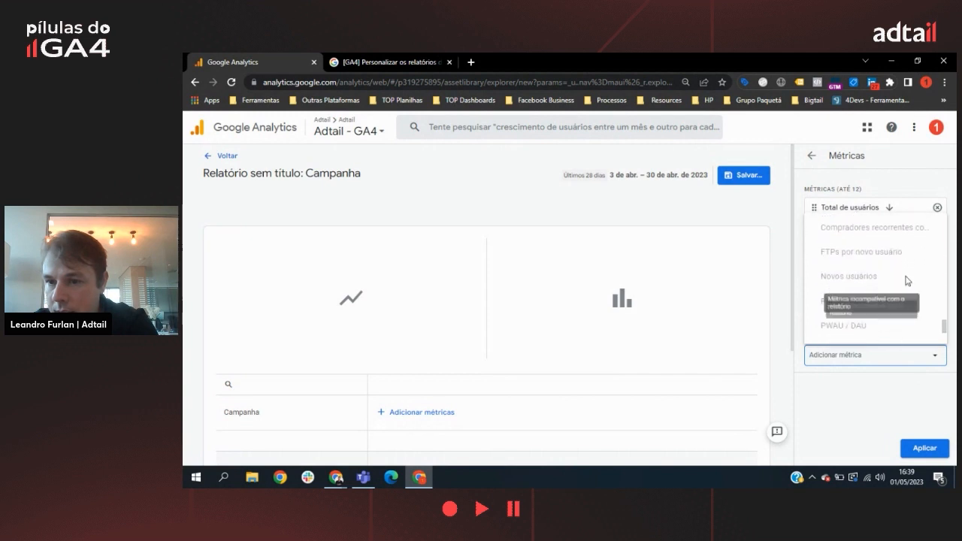
pyautogui.click(938, 456)
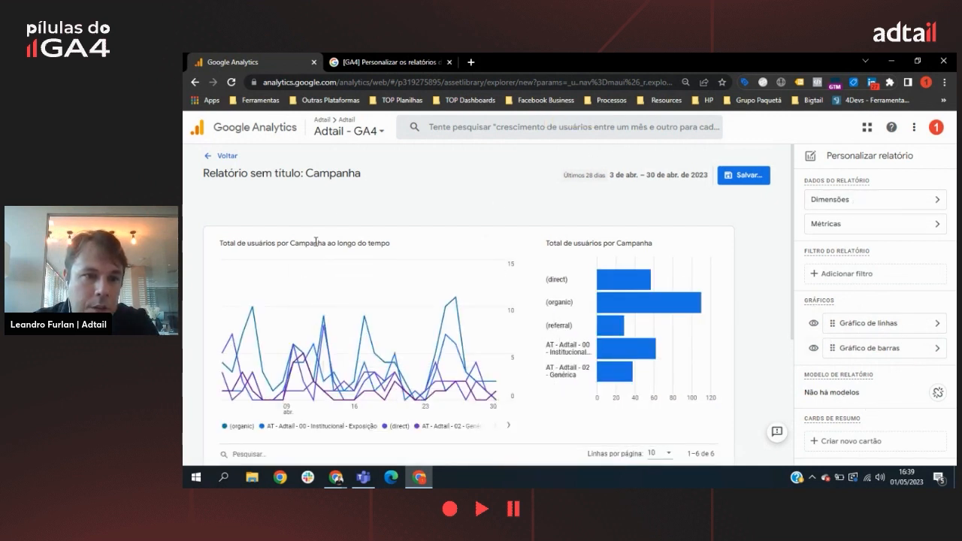
# Step: Review the metric columns of the campaign table and move Novos compradores directly below Usuários in the metric order
pyautogui.scroll(-5, 471, 304)
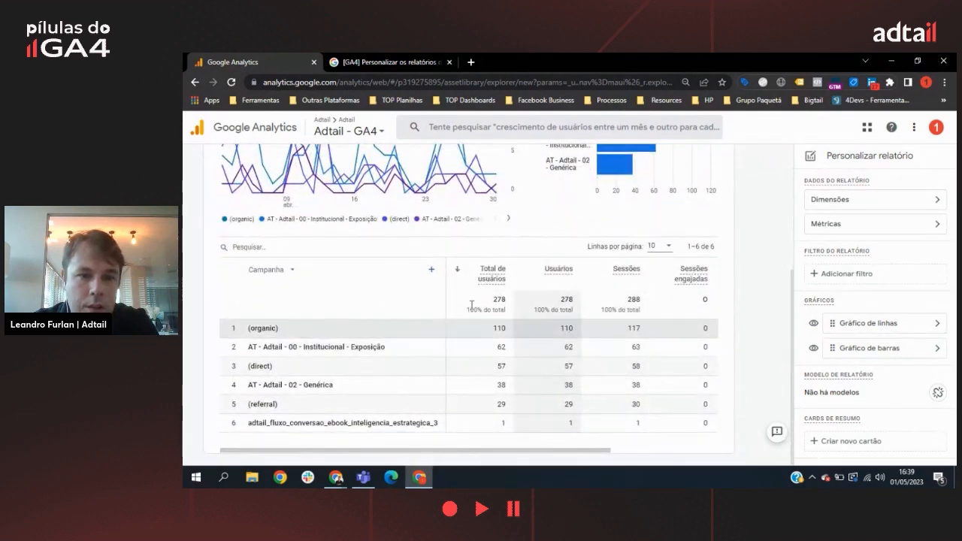
pyautogui.moveTo(571, 452); pyautogui.dragTo(732, 477)
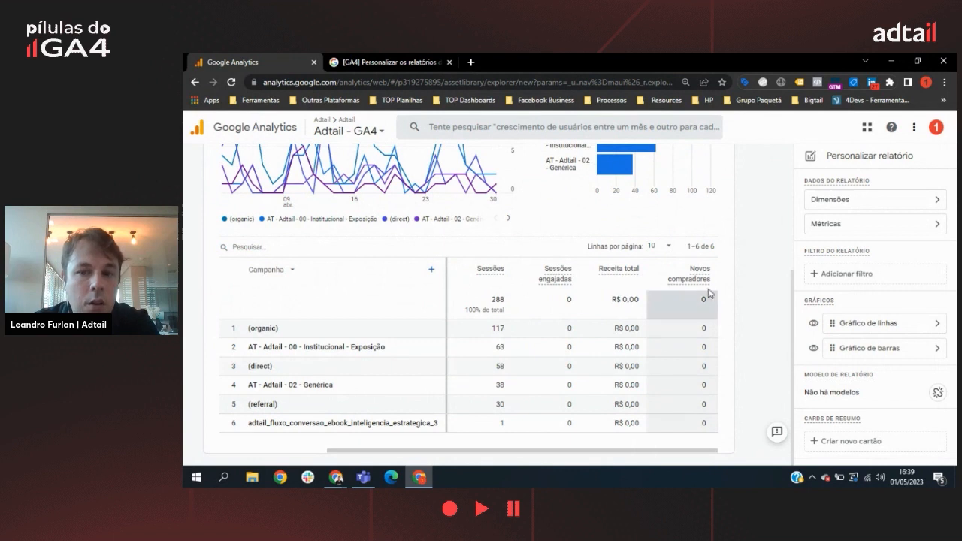
pyautogui.click(859, 227)
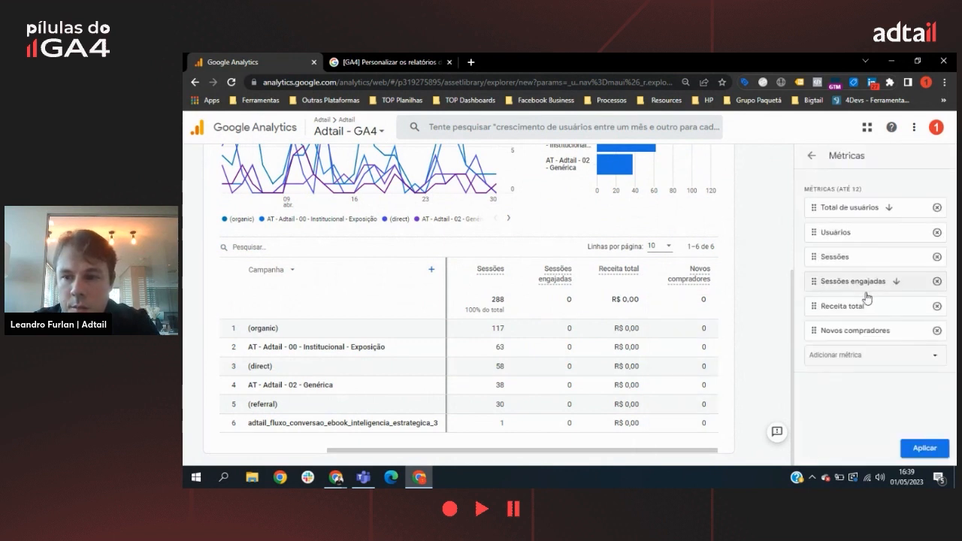
pyautogui.moveTo(839, 334); pyautogui.dragTo(838, 260)
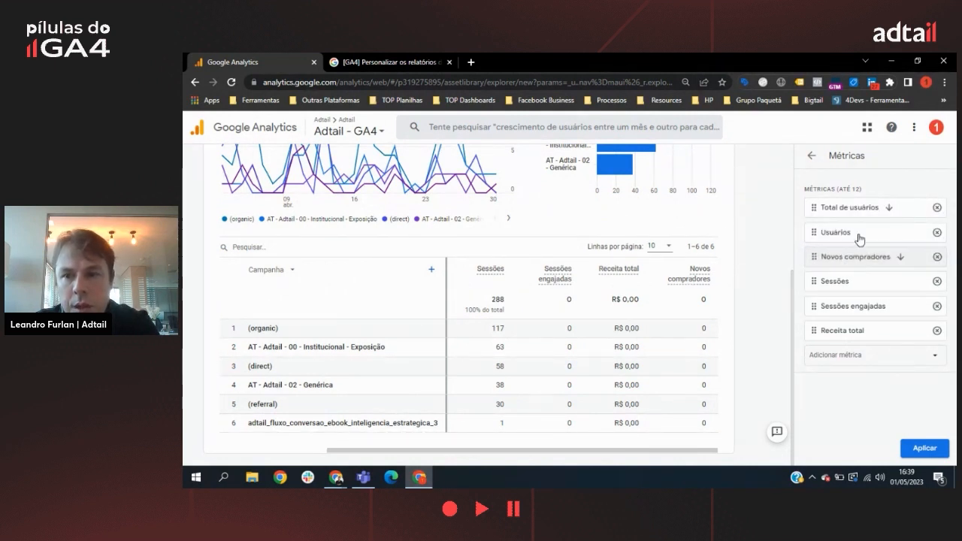
# Step: Move Total de usuários below Sessões engajadas, remove it from the metrics, and apply the revised selection
pyautogui.moveTo(866, 208); pyautogui.dragTo(861, 310)
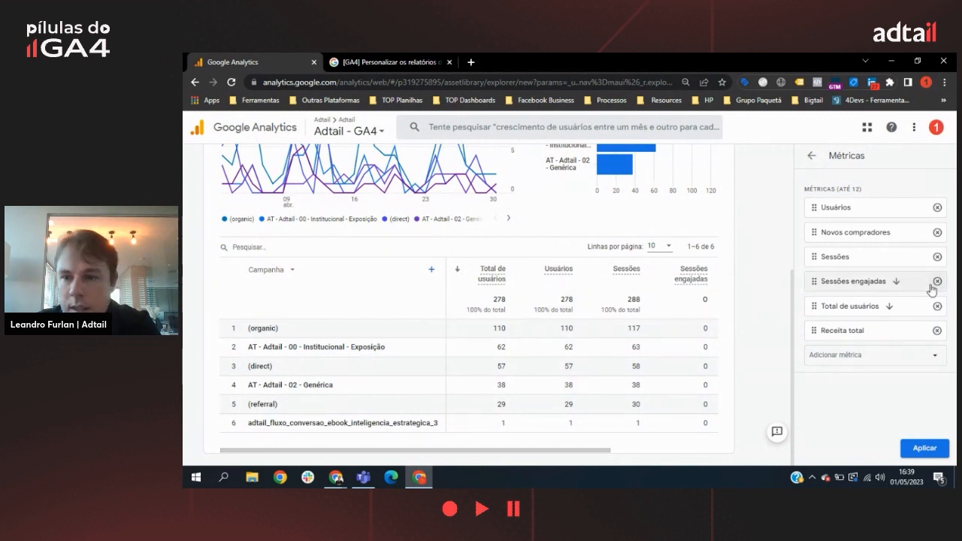
pyautogui.click(937, 310)
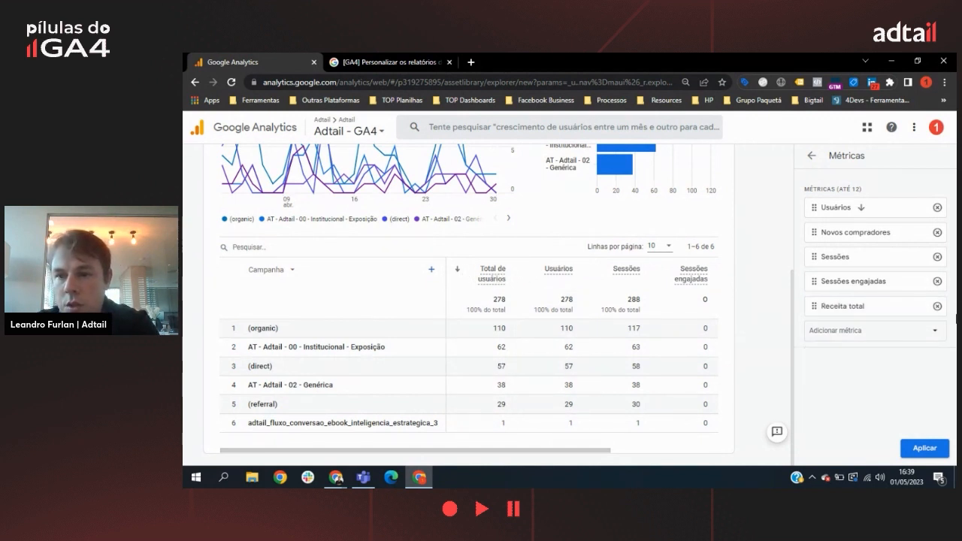
pyautogui.click(923, 449)
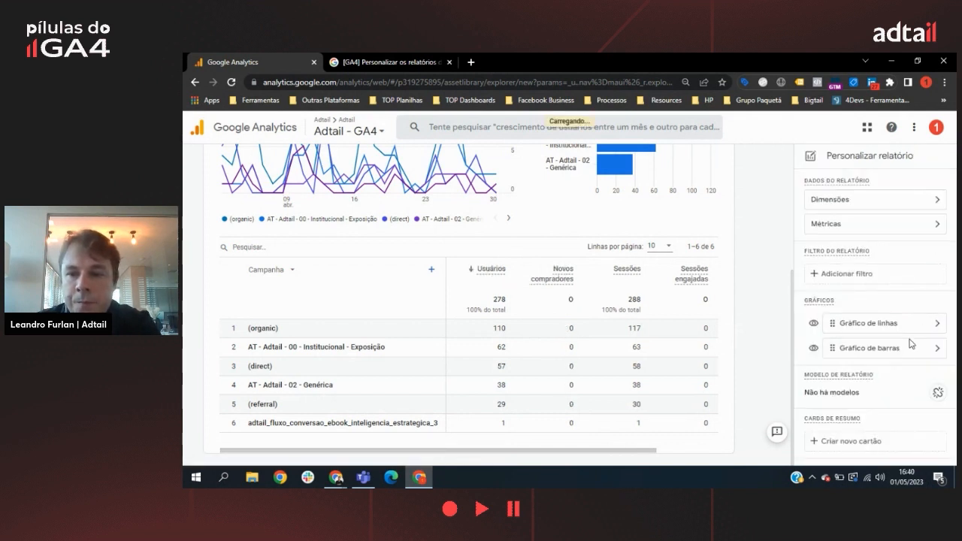
# Step: Start a new summary card with Campanha as its dimension and Novos compradores as its metric
pyautogui.click(861, 444)
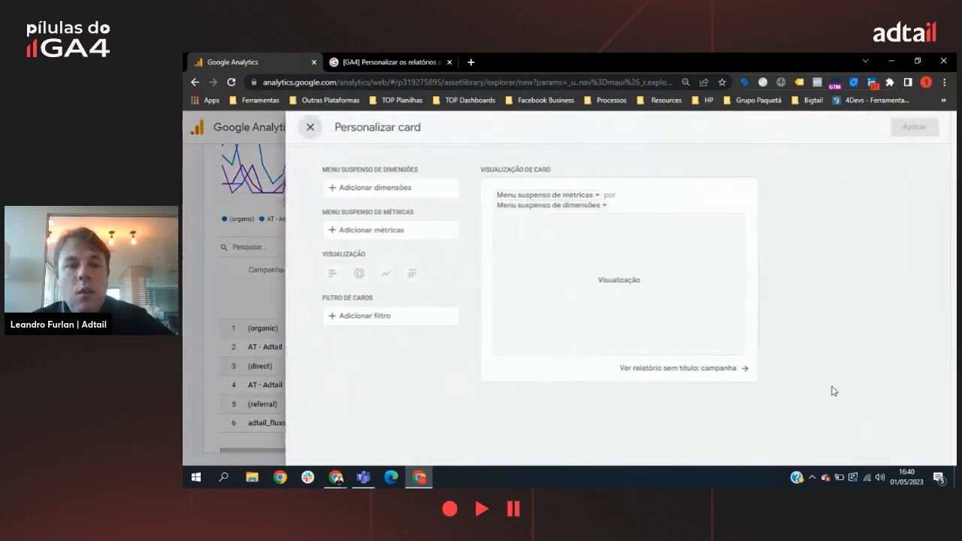
pyautogui.click(397, 190)
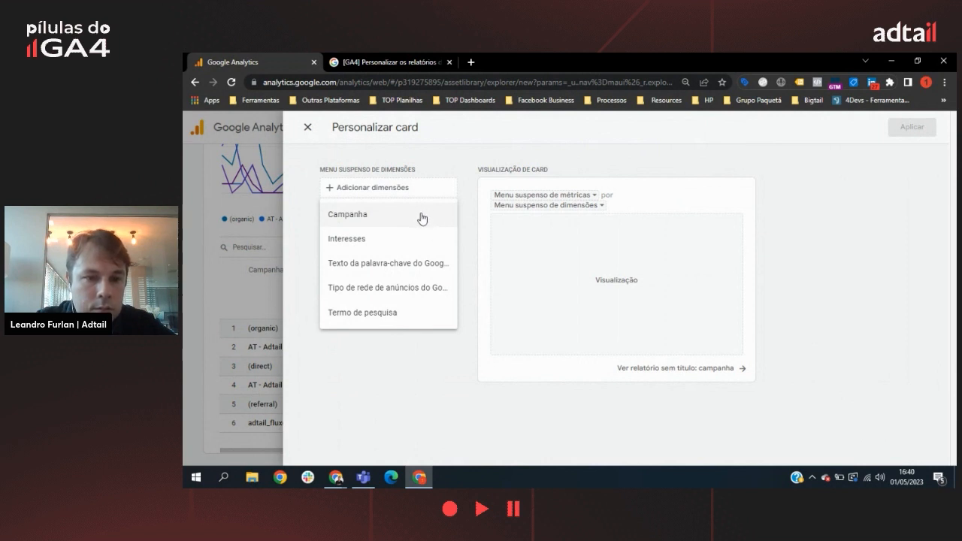
pyautogui.click(420, 218)
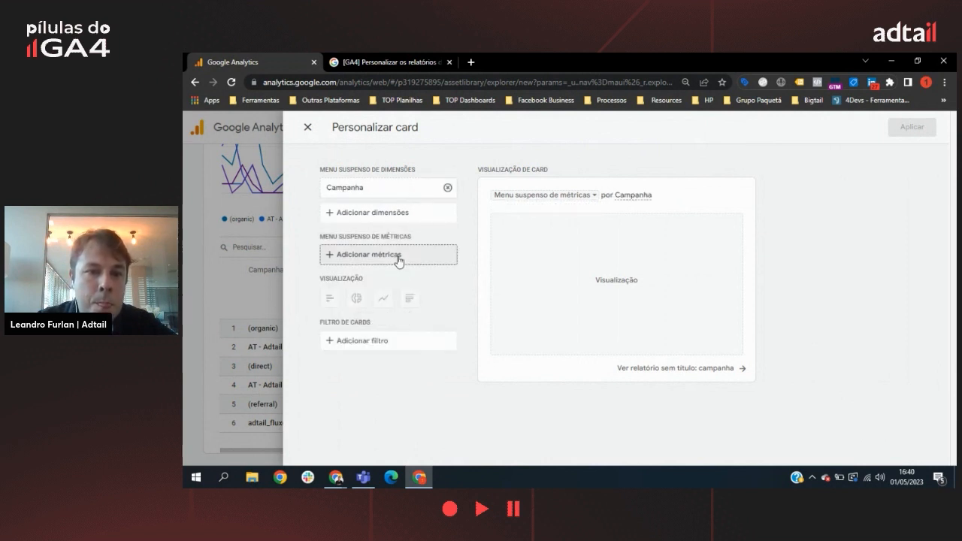
pyautogui.click(372, 255)
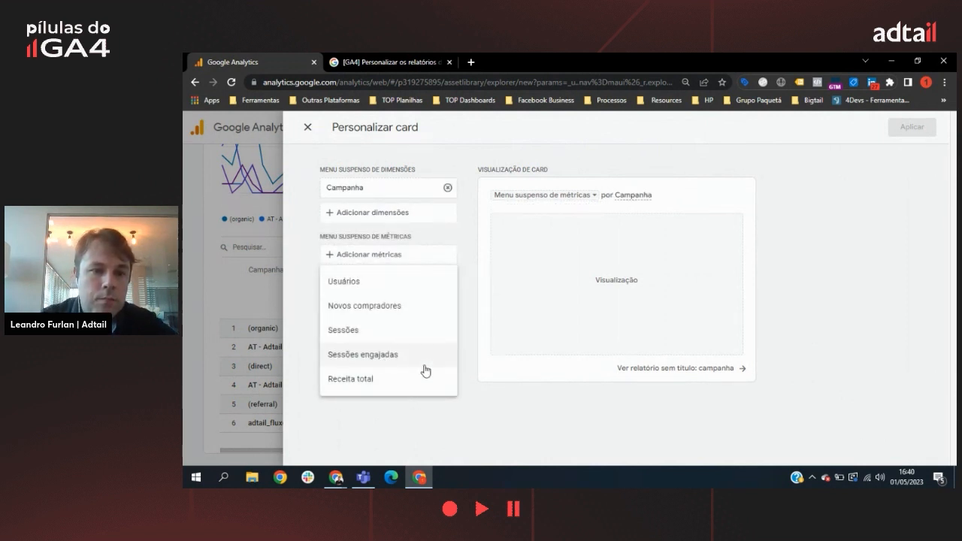
pyautogui.click(406, 307)
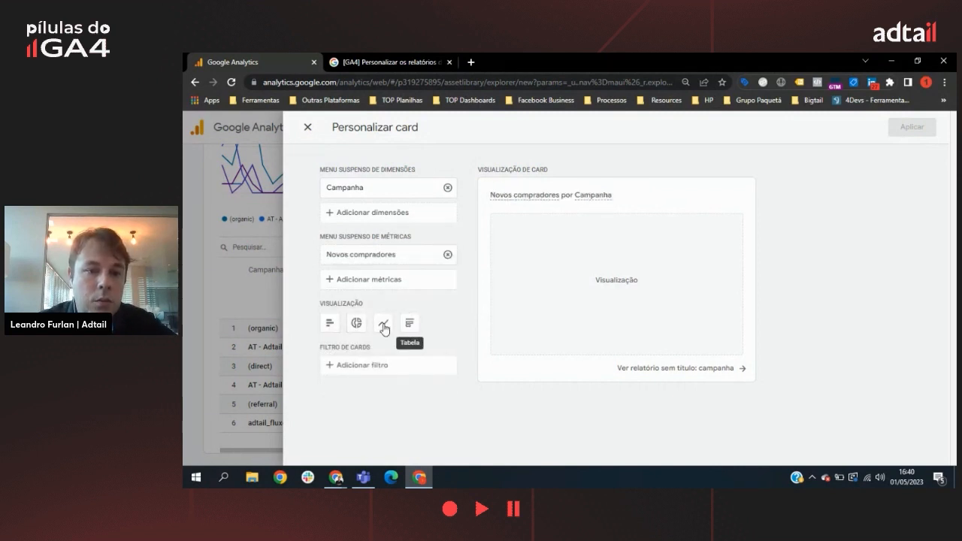
# Step: Switch the card's visualization to a donut chart and on to a table, and remove its Novos compradores metric
pyautogui.click(357, 324)
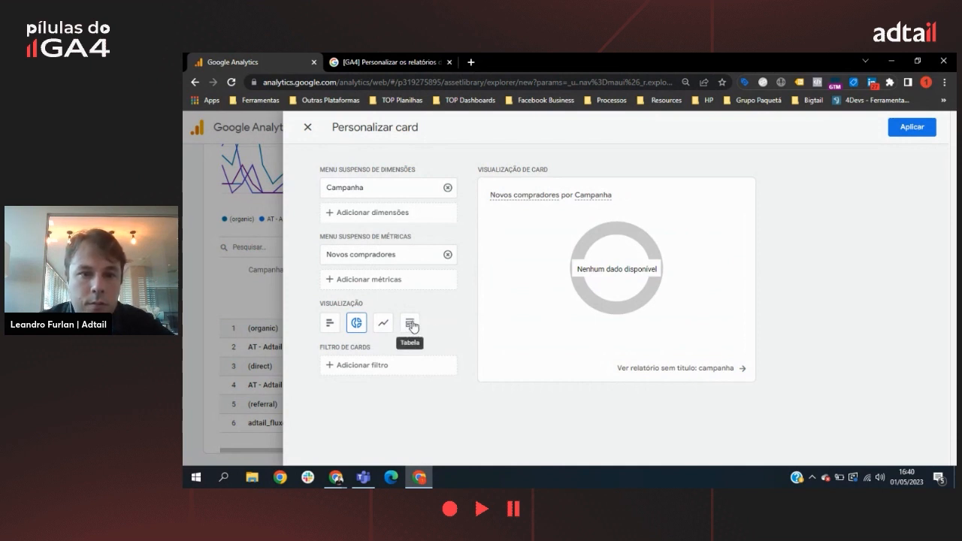
pyautogui.click(414, 324)
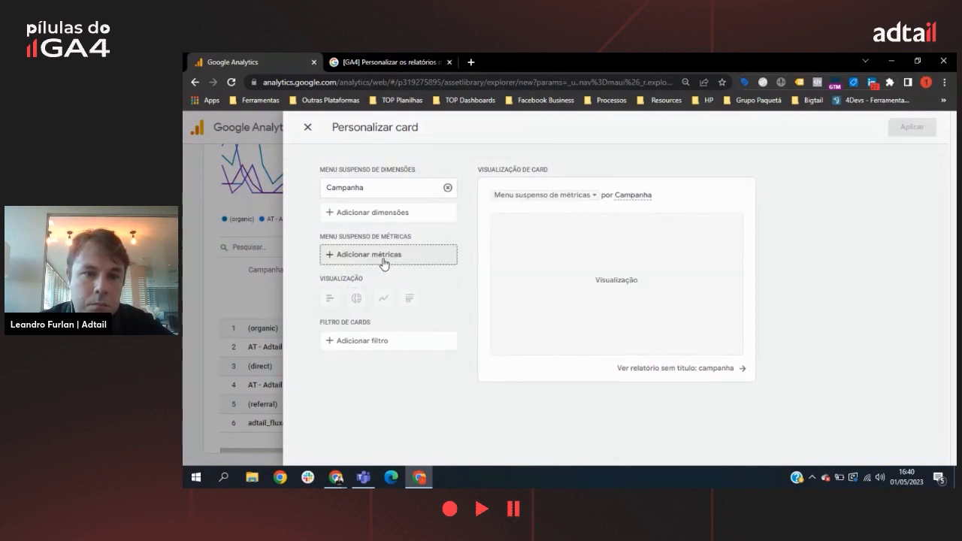
pyautogui.click(448, 254)
pyautogui.click(372, 254)
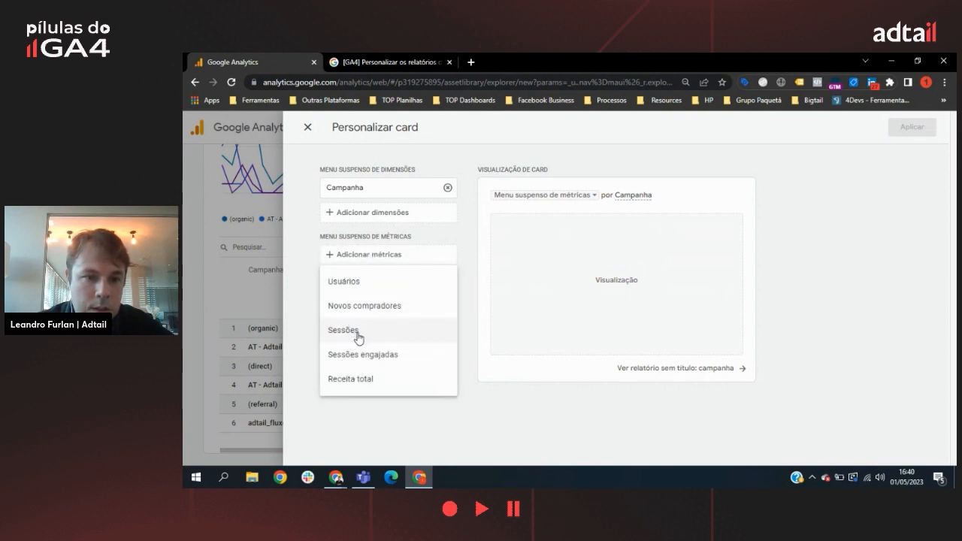
# Step: Replace the card's Campanha dimension with Texto da palavra-chave do Google Ads and add Usuários as its metric
pyautogui.click(448, 187)
pyautogui.click(384, 188)
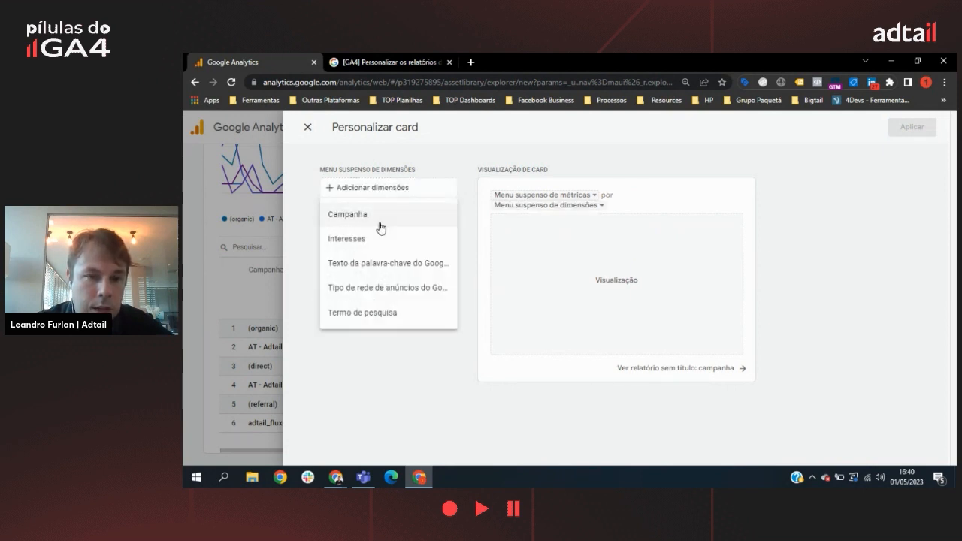
pyautogui.click(368, 271)
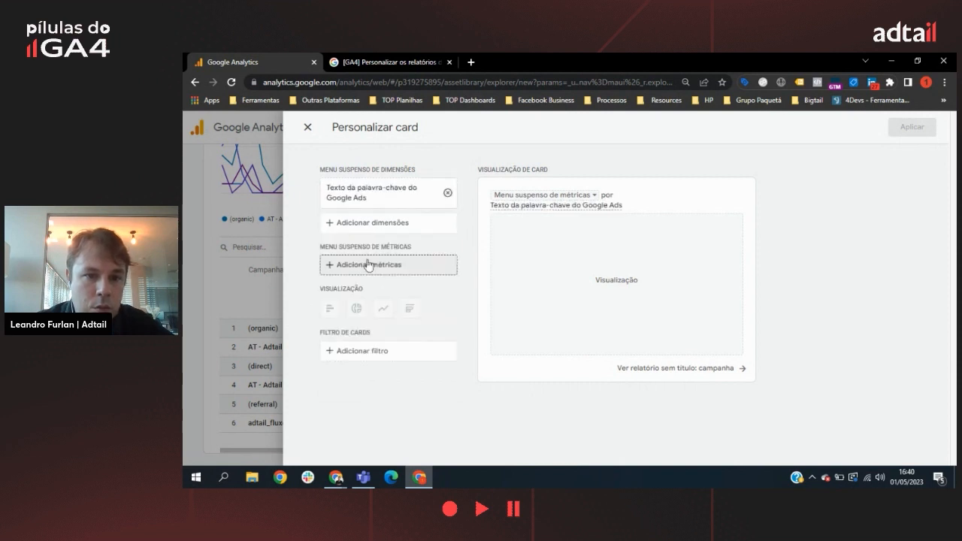
pyautogui.click(383, 270)
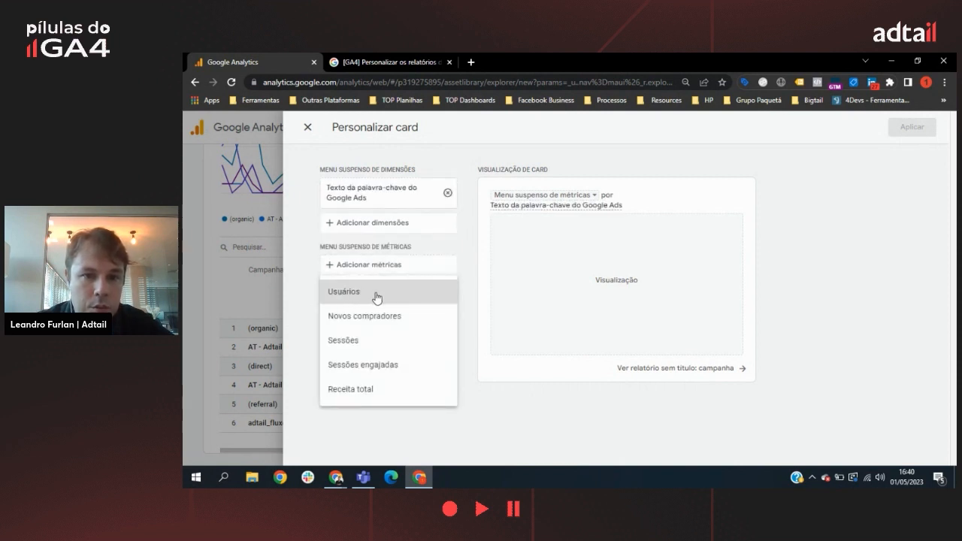
pyautogui.click(378, 298)
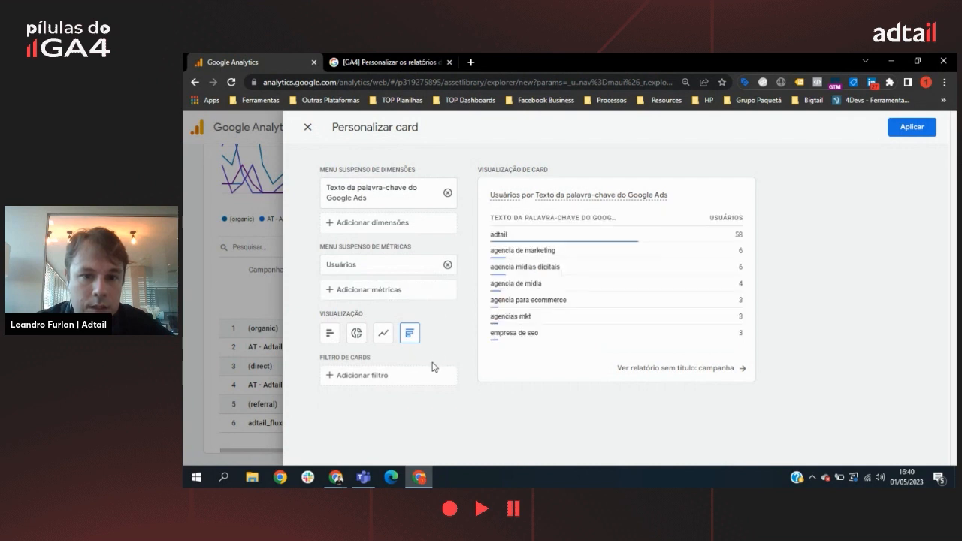
# Step: Add Tipo de rede de anúncios do Google Ads and Termo de pesquisa to the card's dimensions and apply the card
pyautogui.click(398, 222)
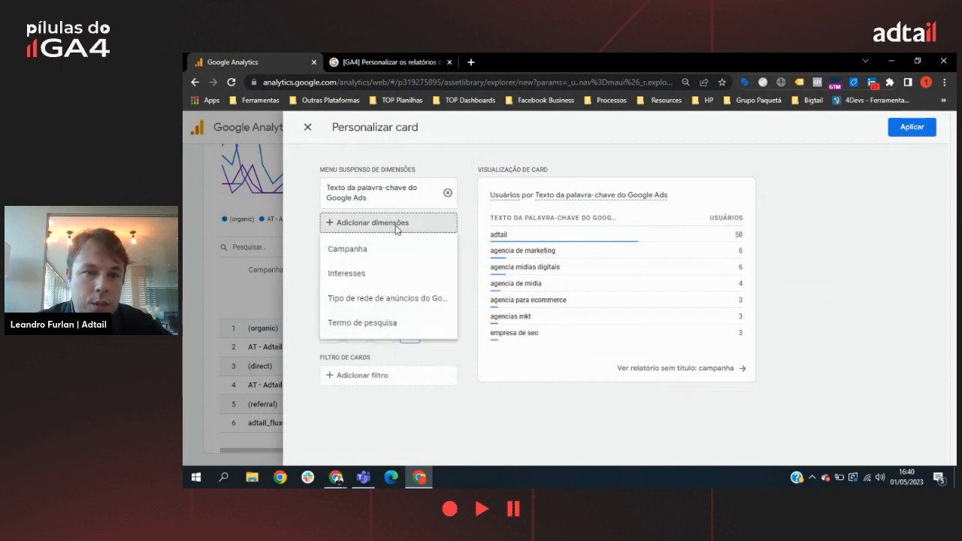
pyautogui.click(366, 300)
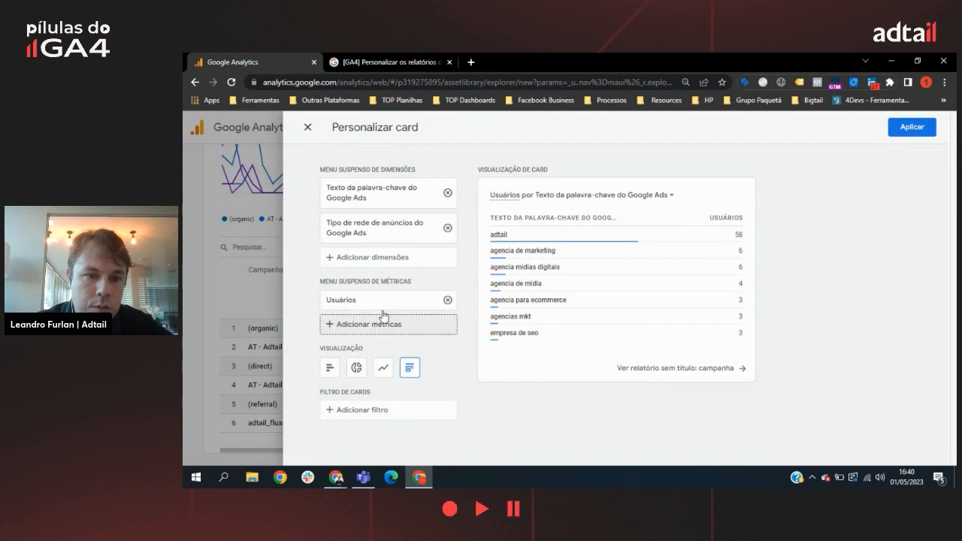
pyautogui.click(382, 257)
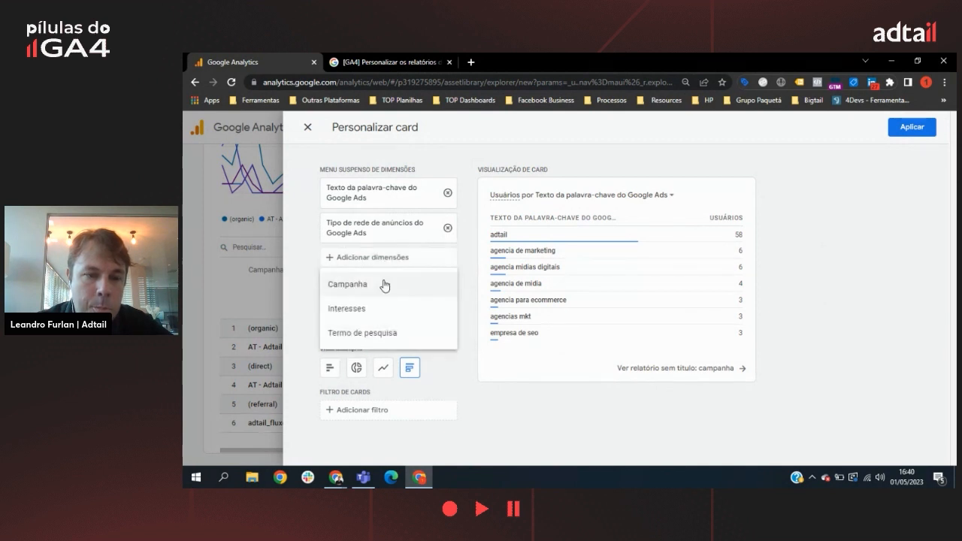
pyautogui.click(363, 333)
pyautogui.click(387, 350)
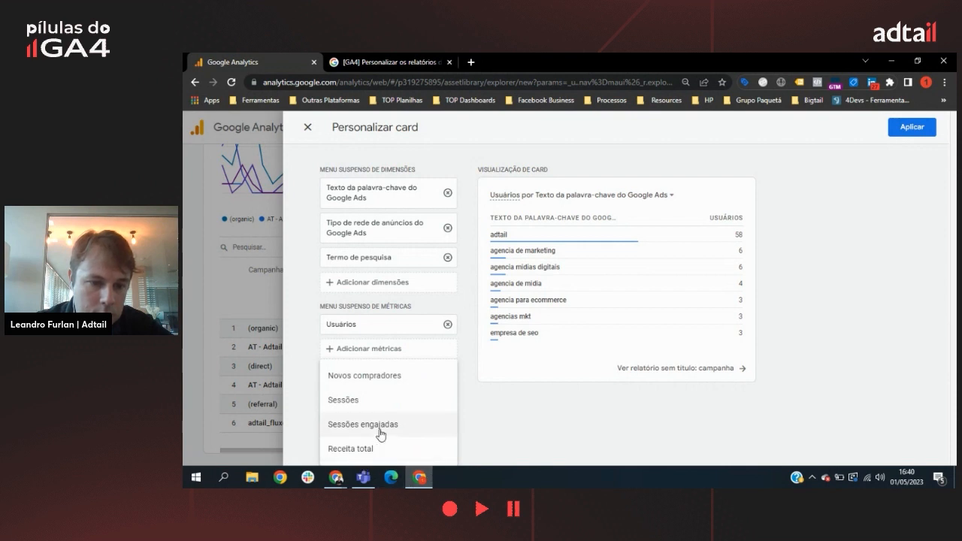
pyautogui.click(354, 428)
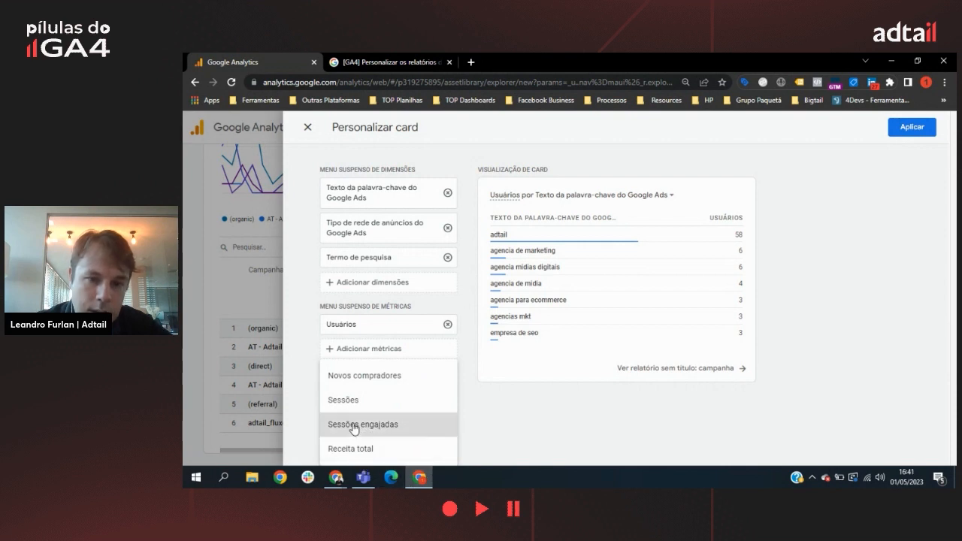
pyautogui.click(919, 129)
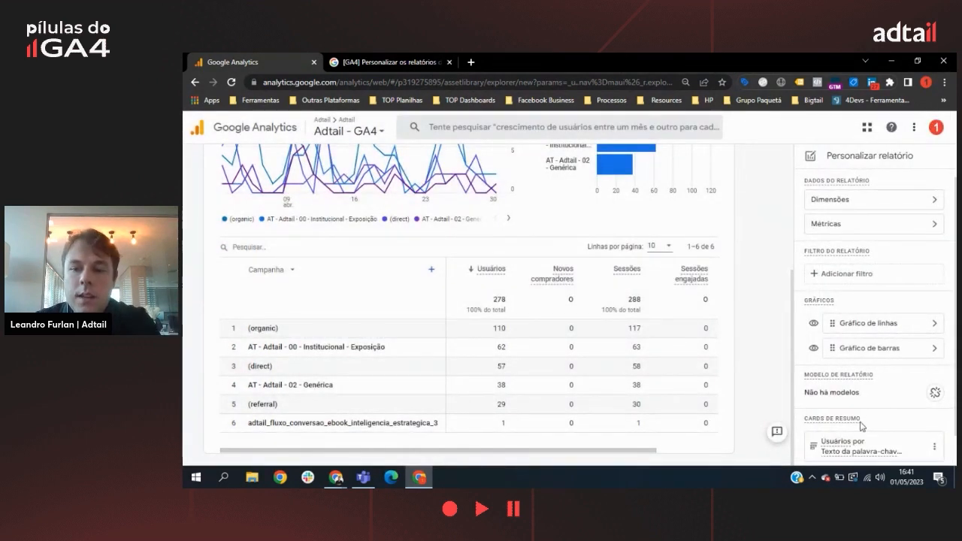
# Step: Switch the report's second chart to Gráfico de dispersão and back to Gráfico de barras
pyautogui.scroll(-1, 858, 443)
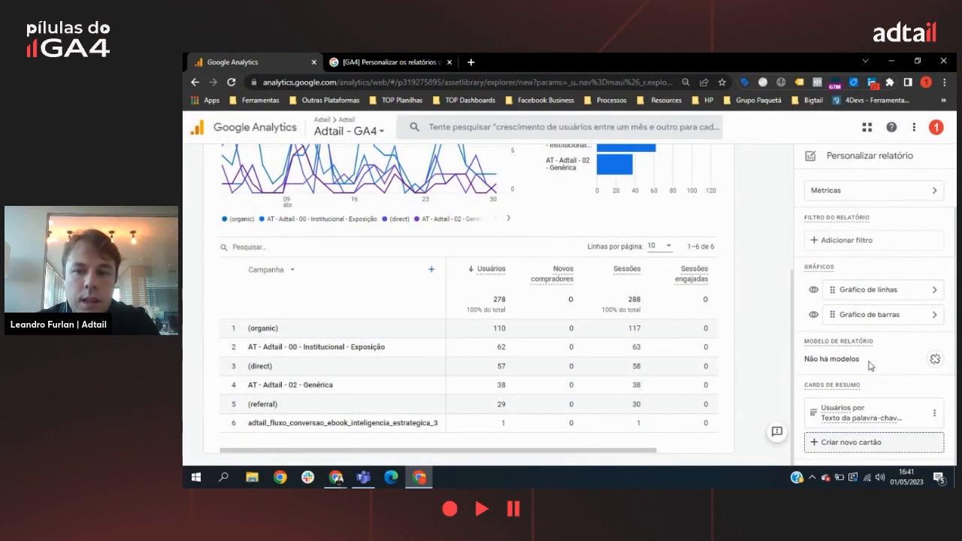
pyautogui.scroll(1, 870, 366)
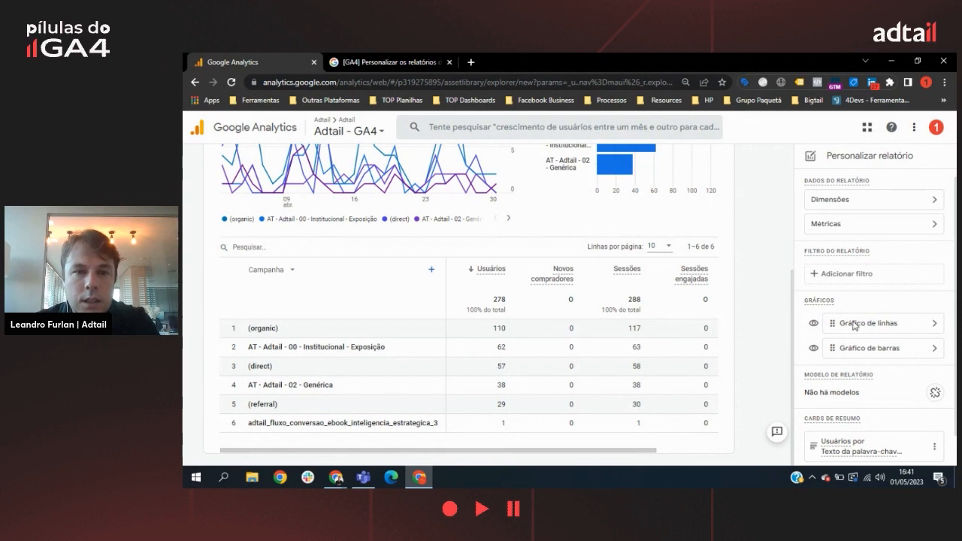
pyautogui.scroll(2, 345, 260)
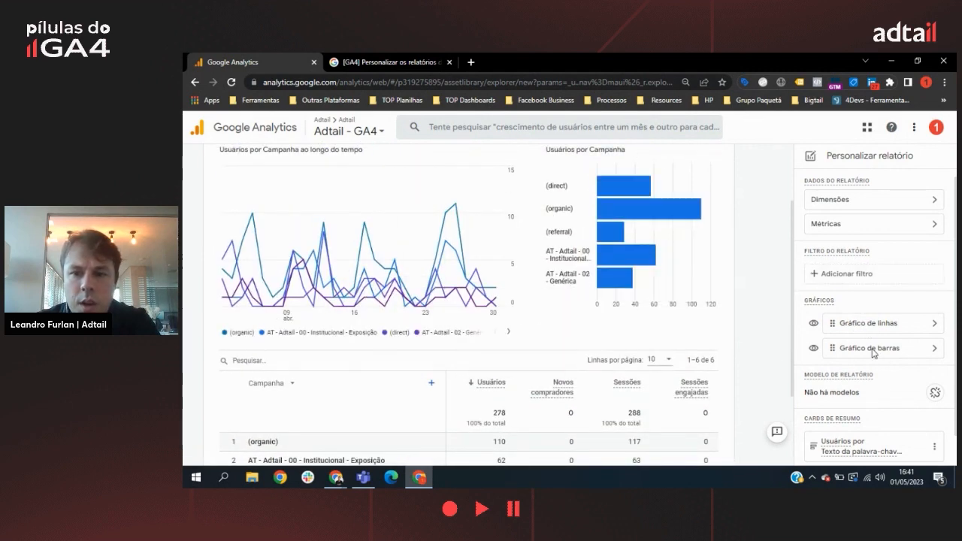
pyautogui.click(934, 350)
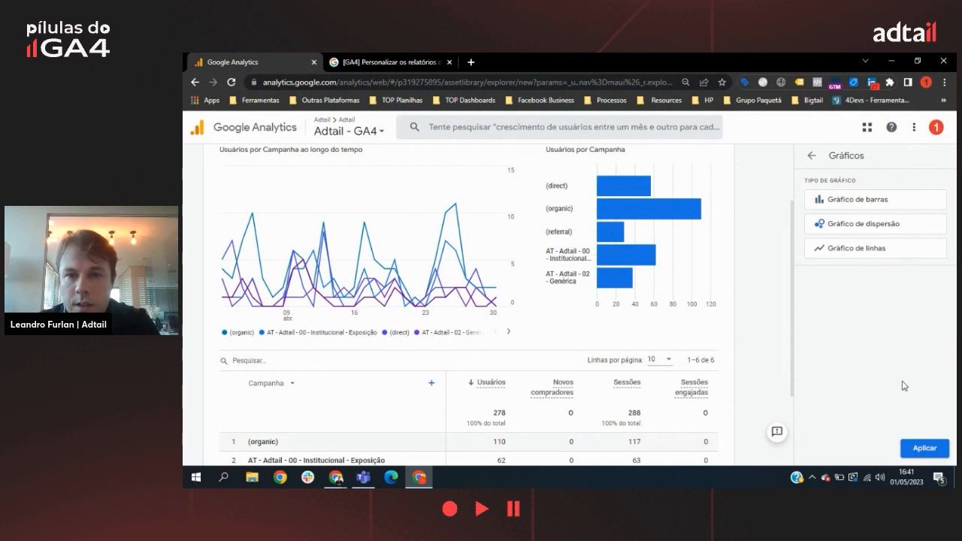
pyautogui.click(917, 449)
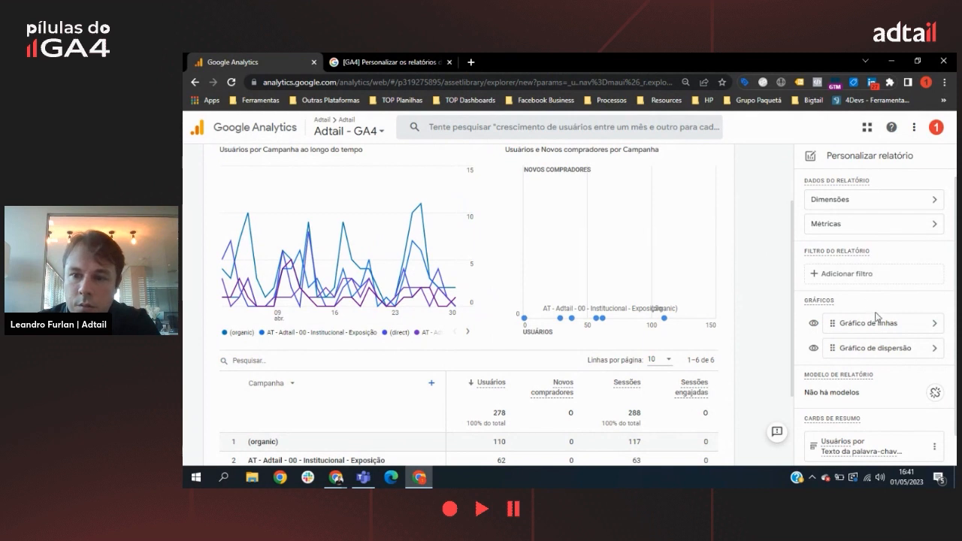
pyautogui.click(935, 349)
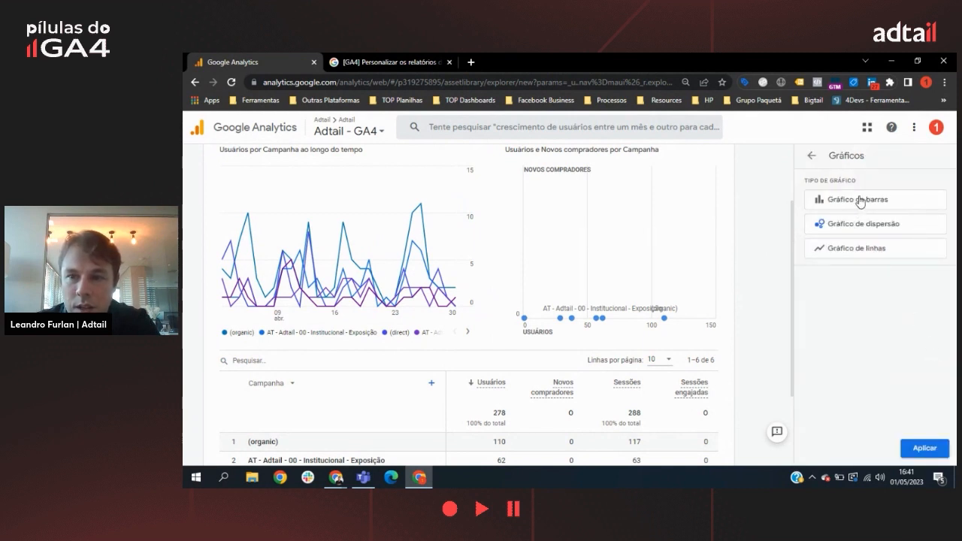
pyautogui.click(931, 451)
# Step: Save the campaign report as a new report named Campanha/Interesse
pyautogui.scroll(-3, 750, 263)
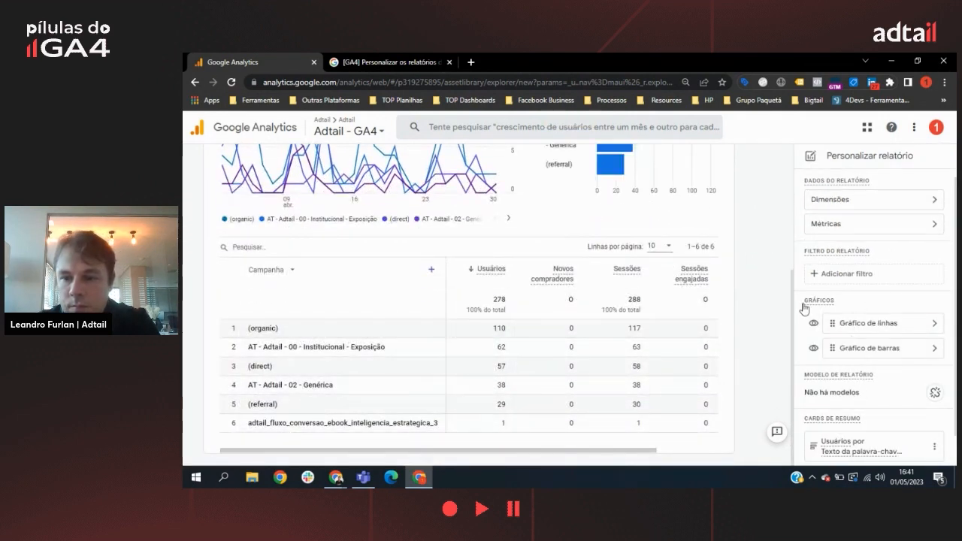
pyautogui.scroll(3, 762, 228)
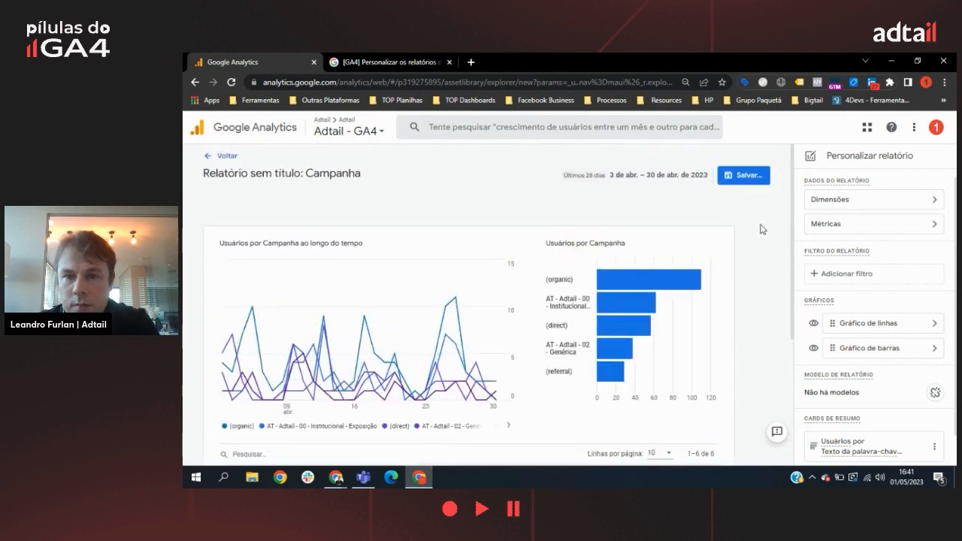
pyautogui.click(748, 183)
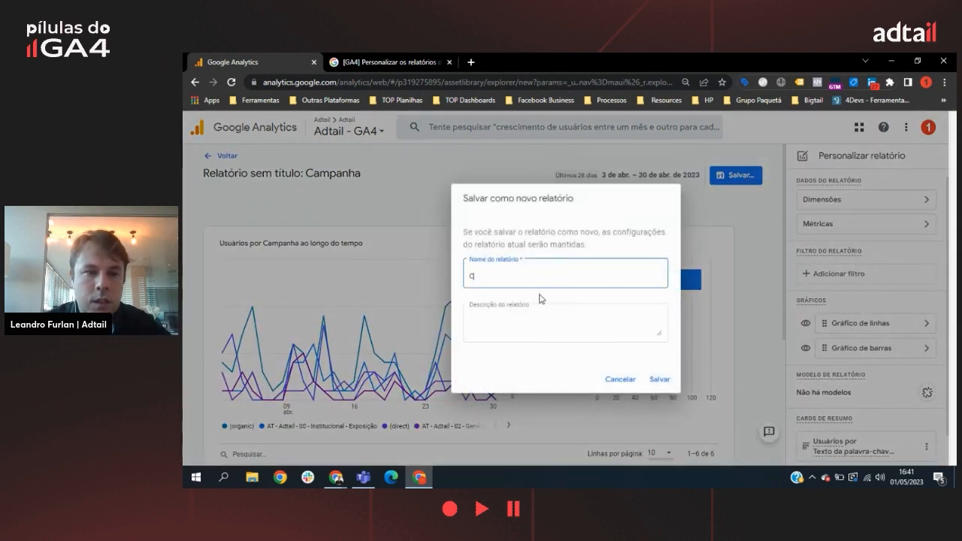
pyautogui.write('Campanha/Interesse')
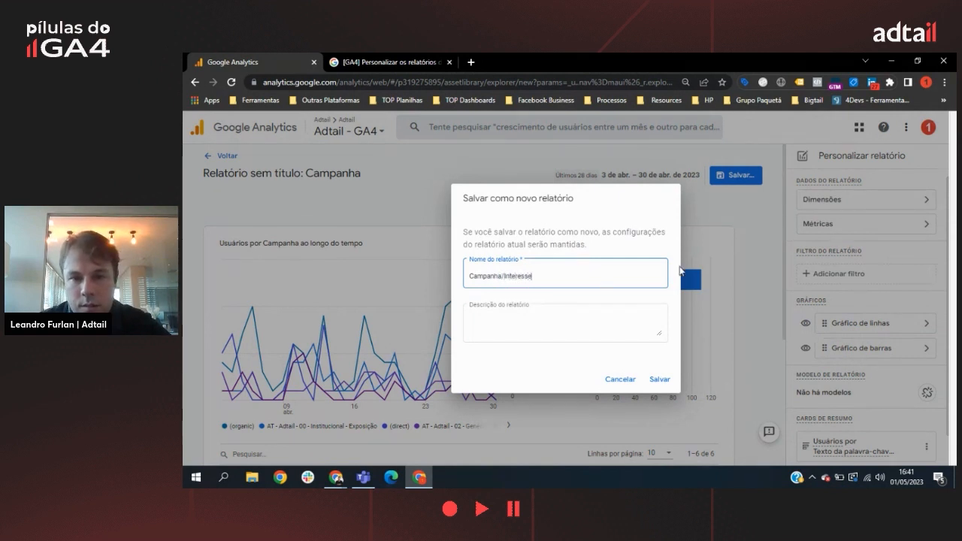
pyautogui.click(659, 379)
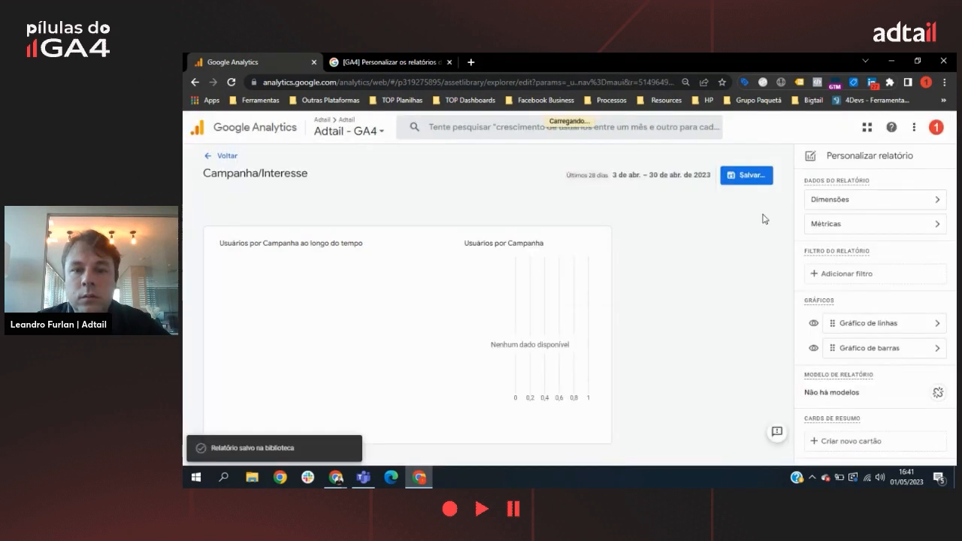
# Step: Move Interesses above Campanha in the report's dimension order and apply the new order
pyautogui.click(867, 199)
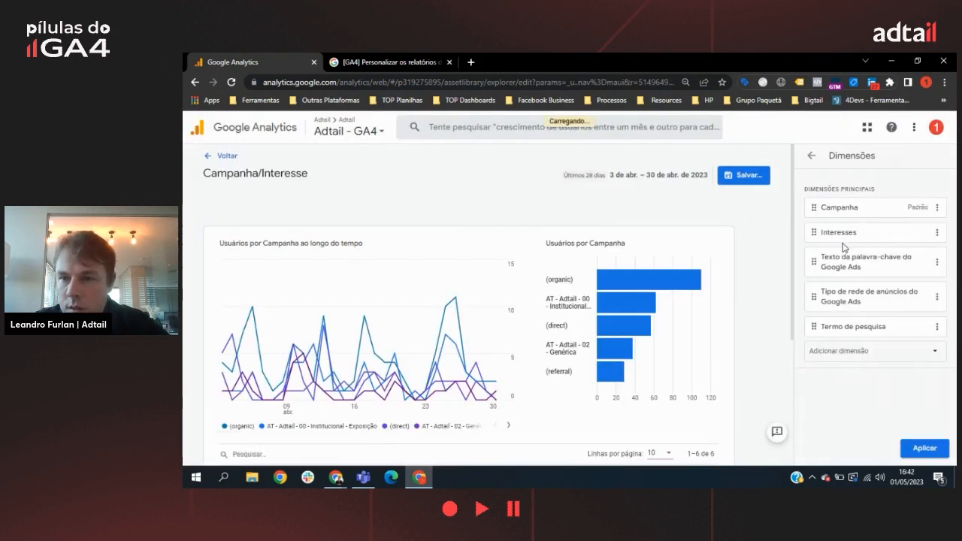
pyautogui.click(811, 156)
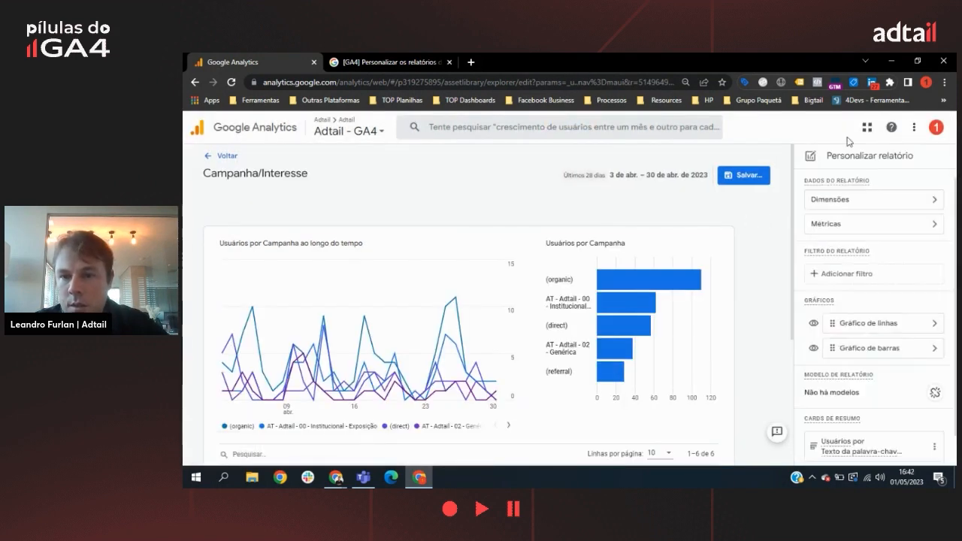
pyautogui.click(833, 207)
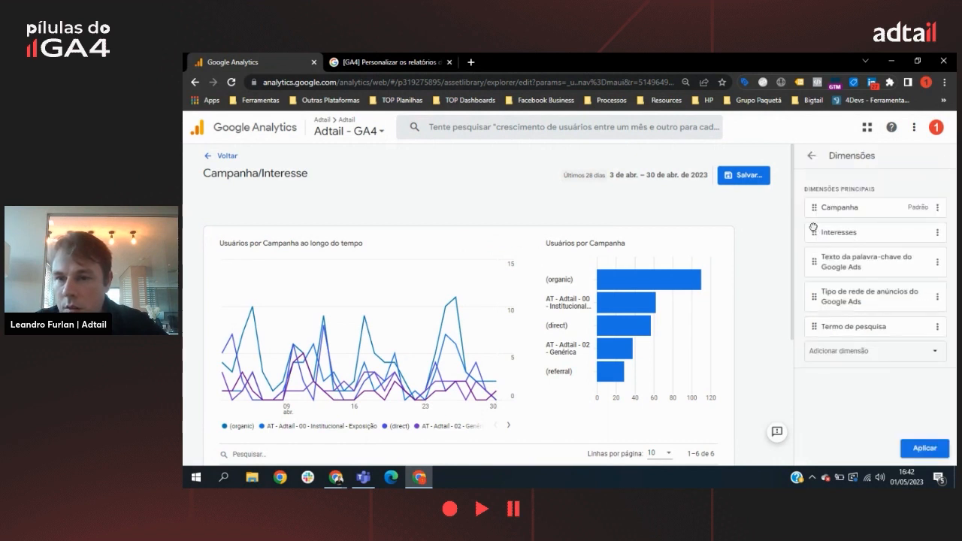
pyautogui.moveTo(813, 228); pyautogui.dragTo(813, 207)
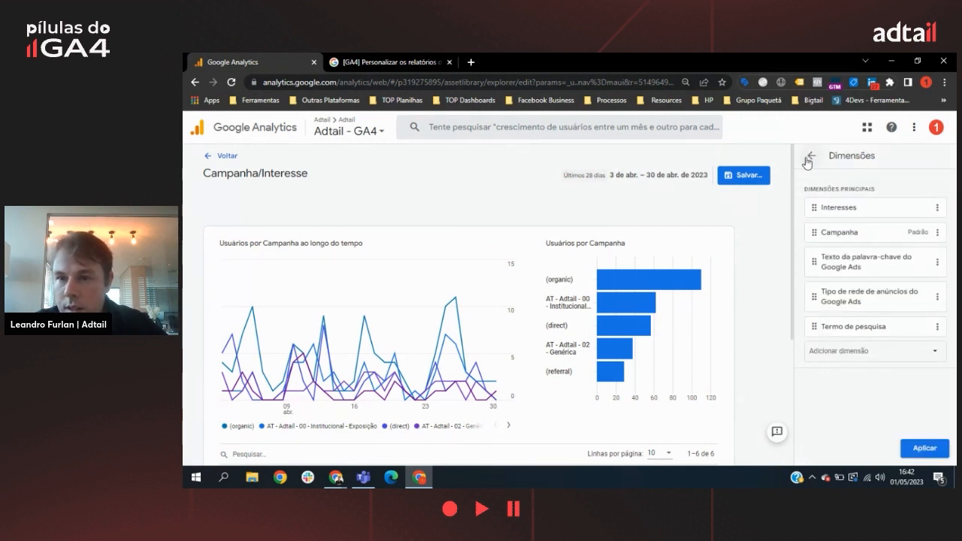
pyautogui.click(922, 448)
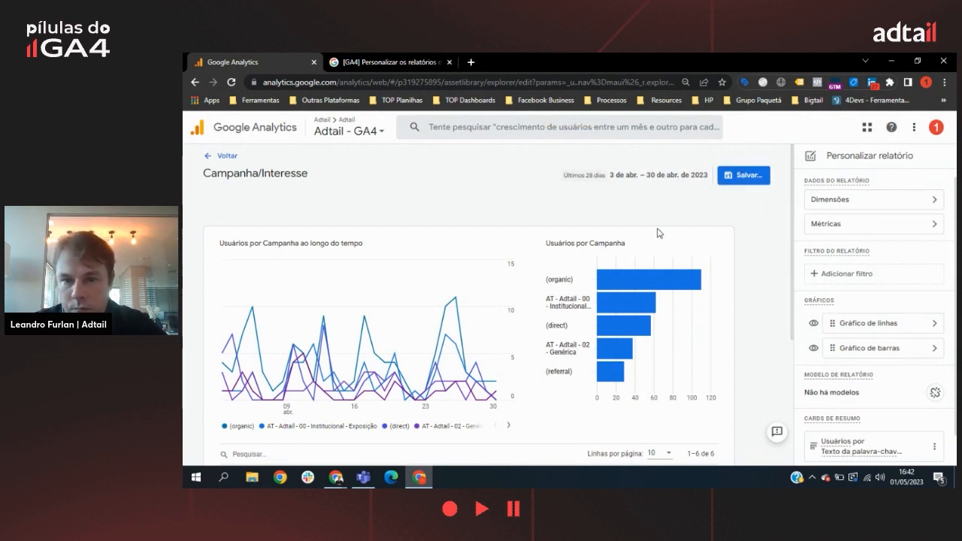
# Step: Save the changes to the current Campanha/Interesse report and return to the library
pyautogui.scroll(-1, 903, 248)
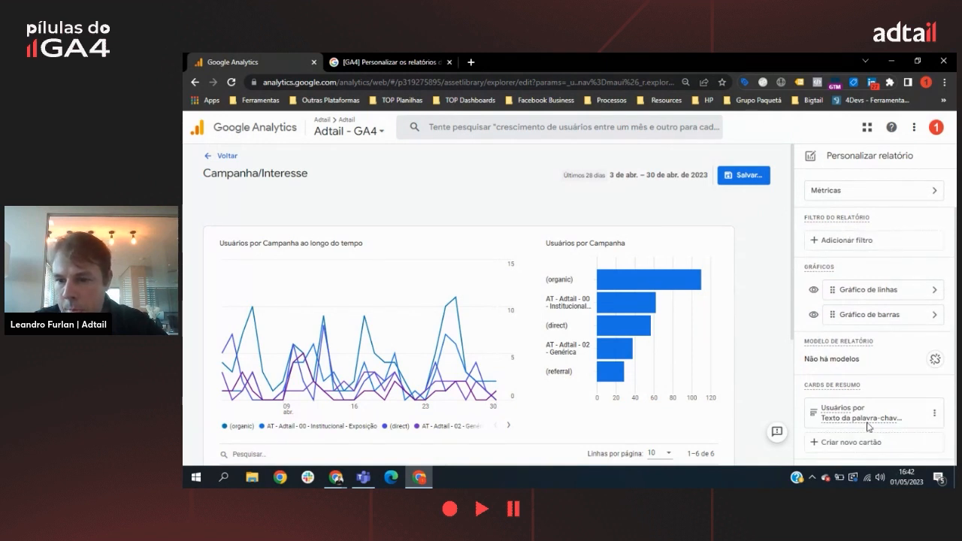
pyautogui.scroll(1, 850, 399)
pyautogui.click(744, 174)
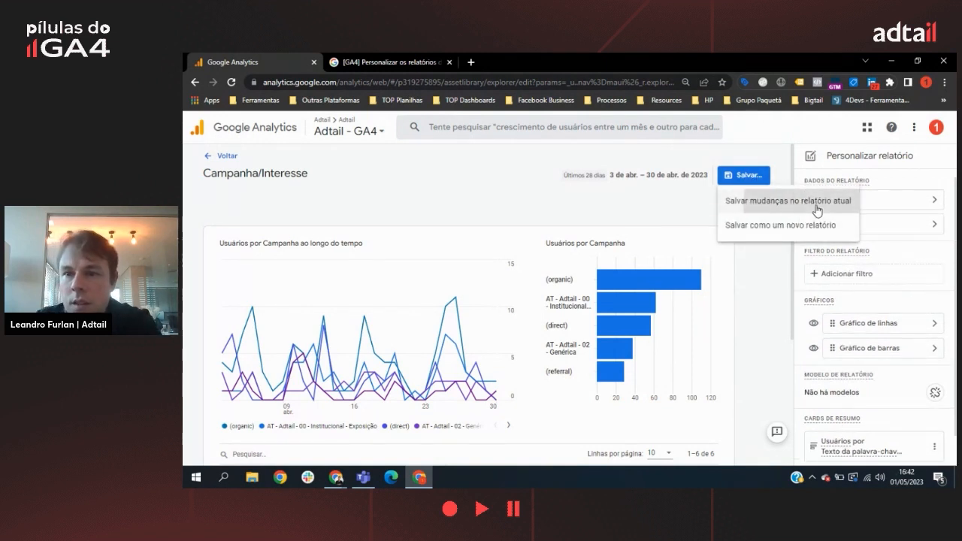
pyautogui.click(814, 203)
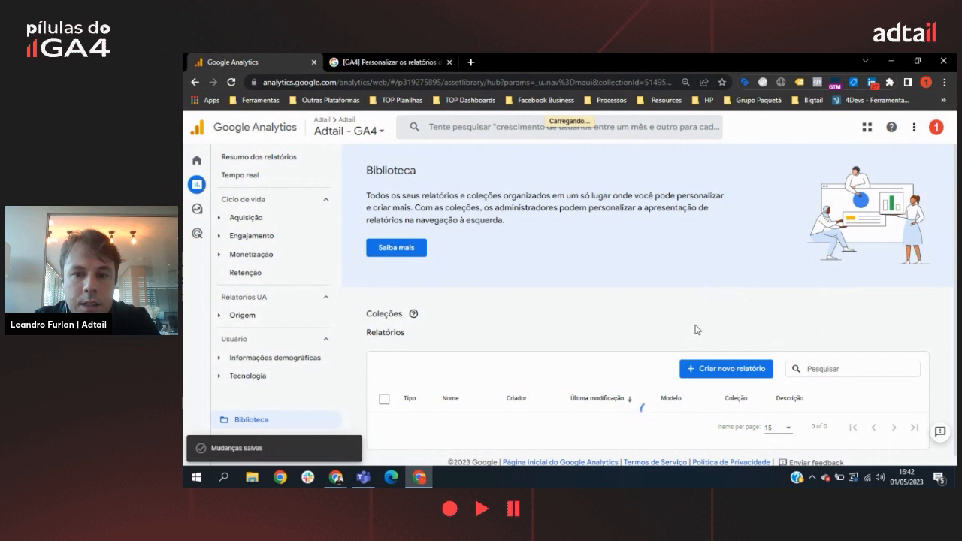
# Step: Add the detailed report Campanha/Interesse to the Interesses topic of the Relatorios UA collection and save the changes to the current collection
pyautogui.scroll(-2, 728, 296)
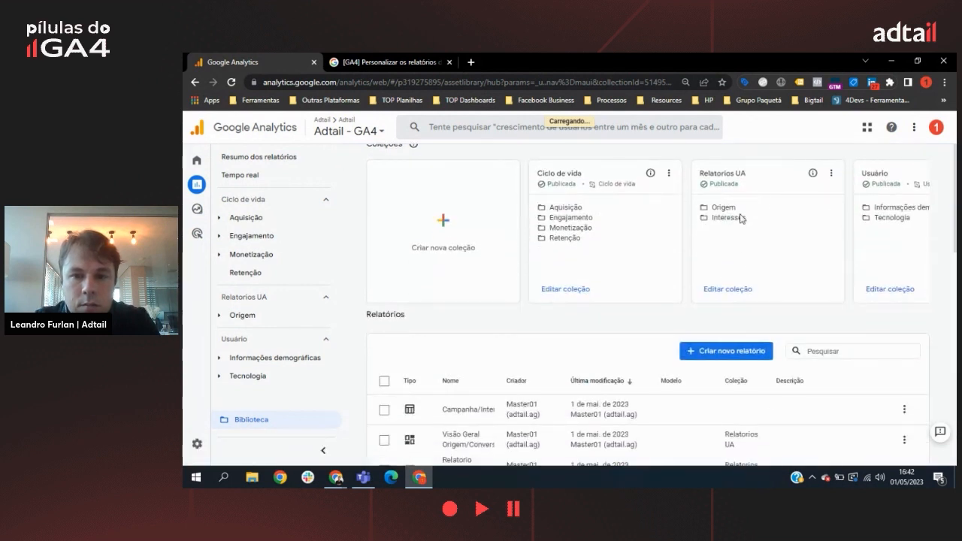
pyautogui.click(734, 293)
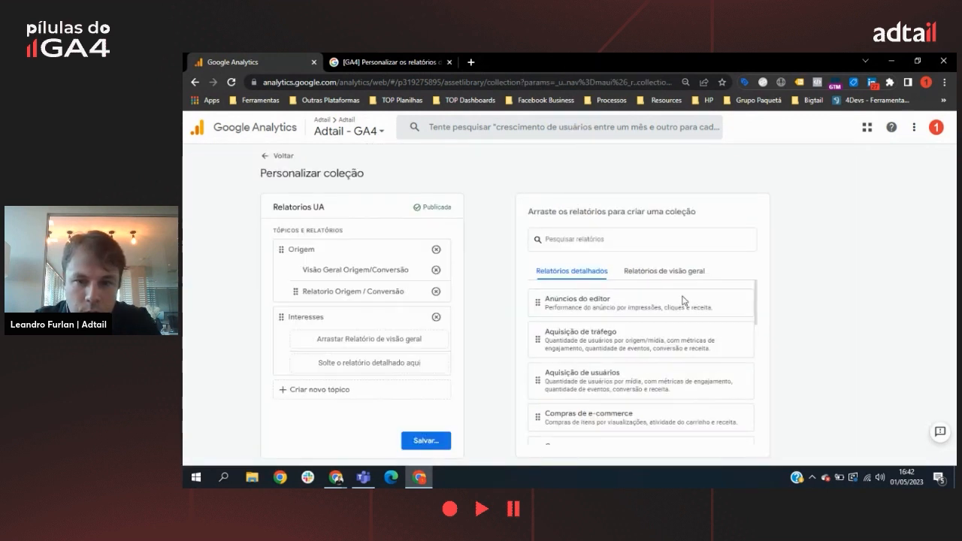
pyautogui.scroll(-5, 636, 398)
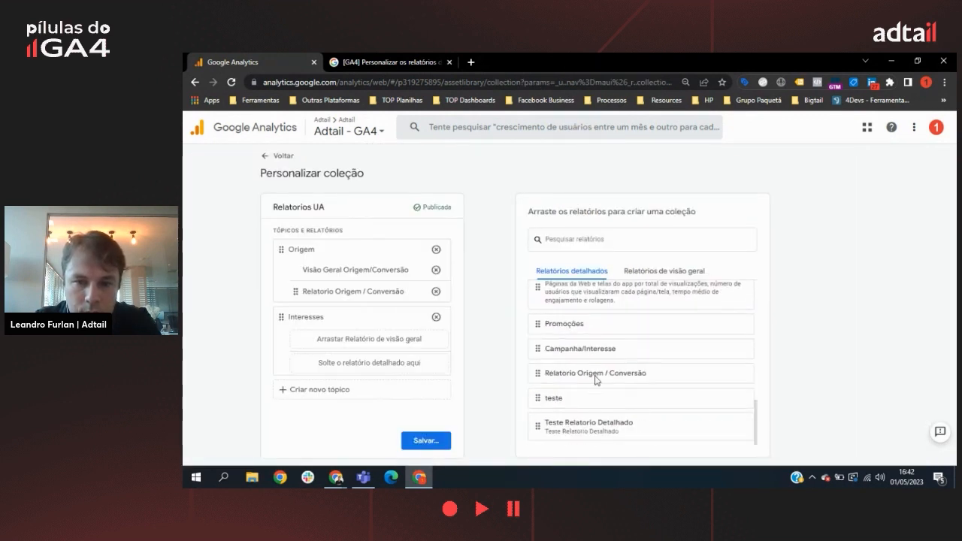
pyautogui.moveTo(653, 349); pyautogui.dragTo(365, 376)
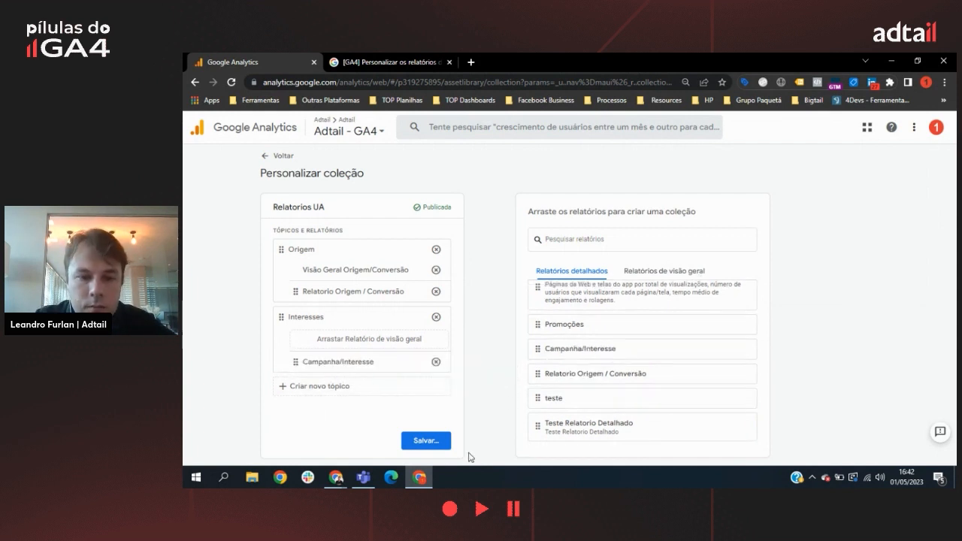
pyautogui.click(427, 441)
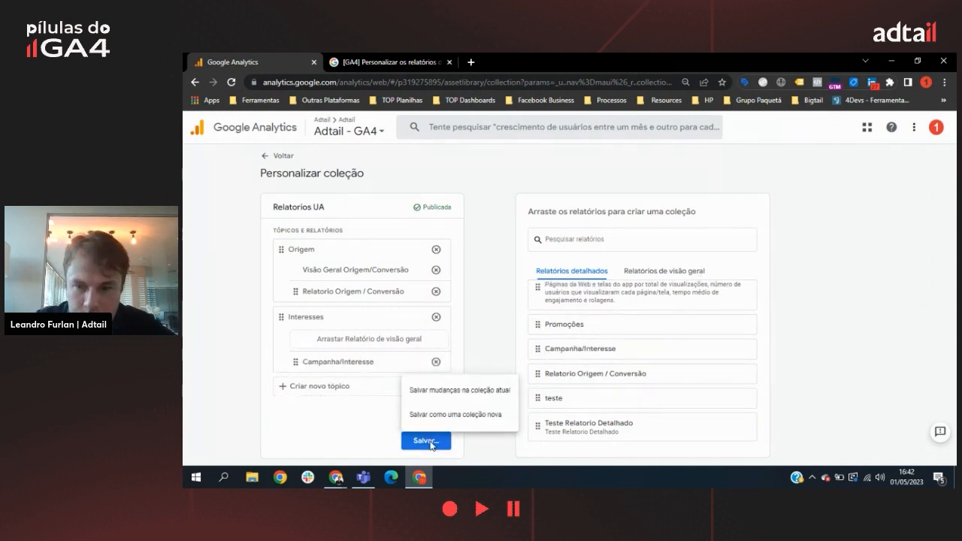
pyautogui.click(469, 390)
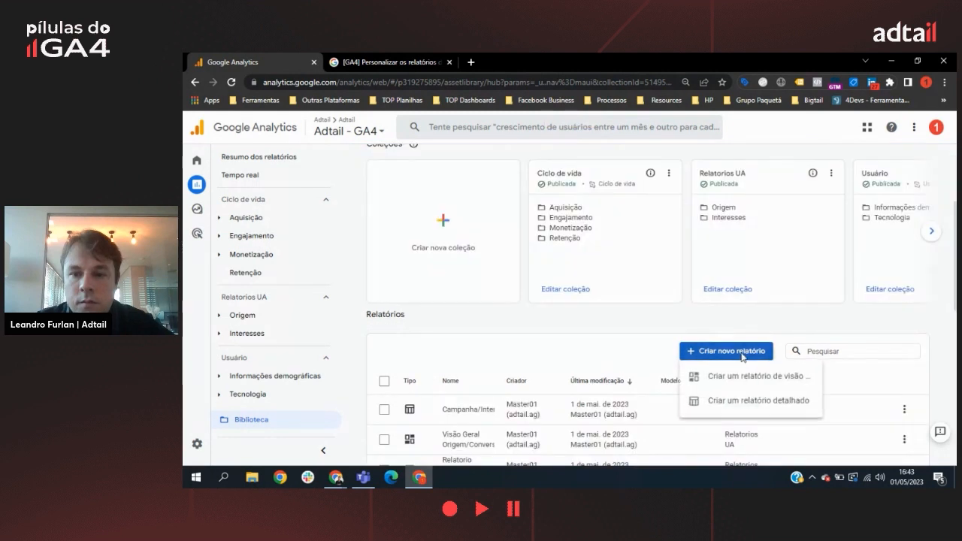
# Step: Create a new overview report containing the summary card of Usuários por Texto da palavra-chave from the Campanha/Interesse report
pyautogui.click(726, 351)
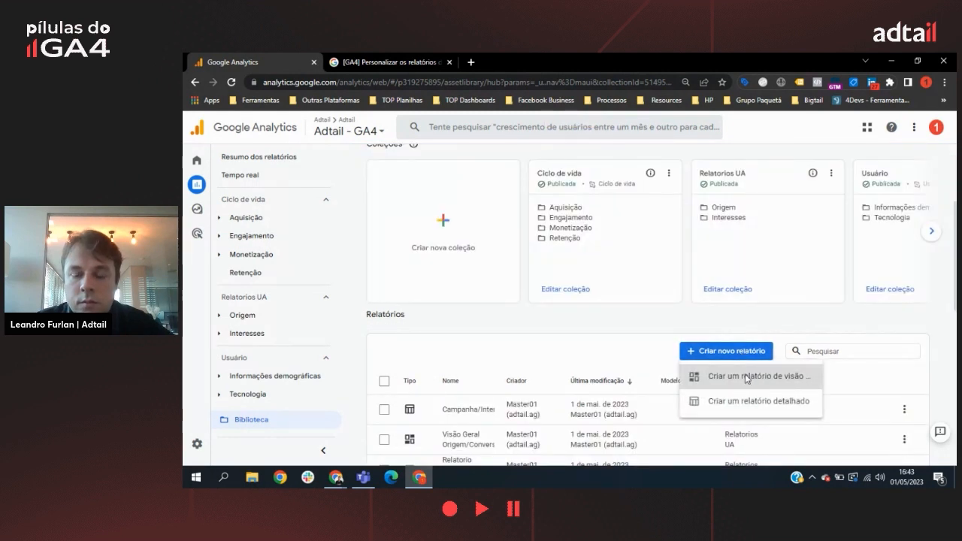
pyautogui.click(747, 378)
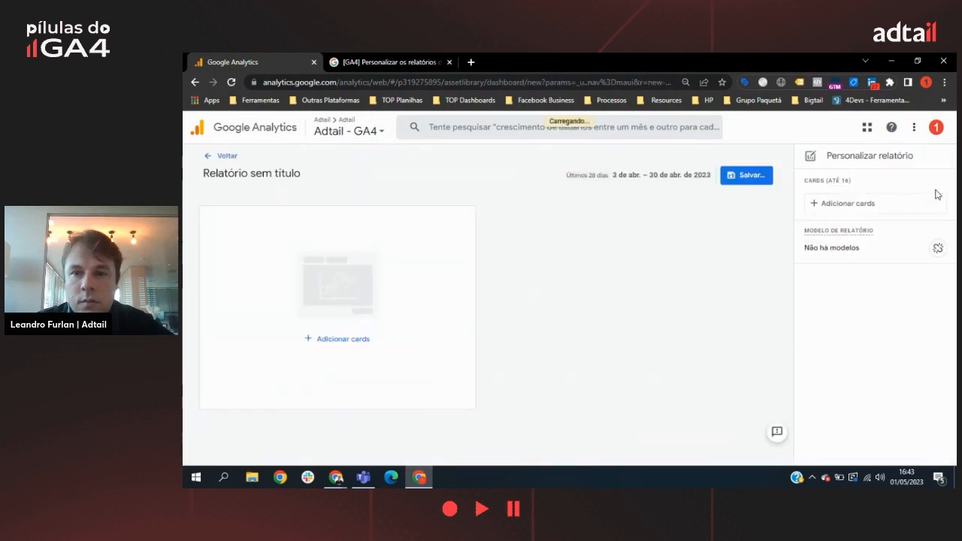
pyautogui.click(827, 203)
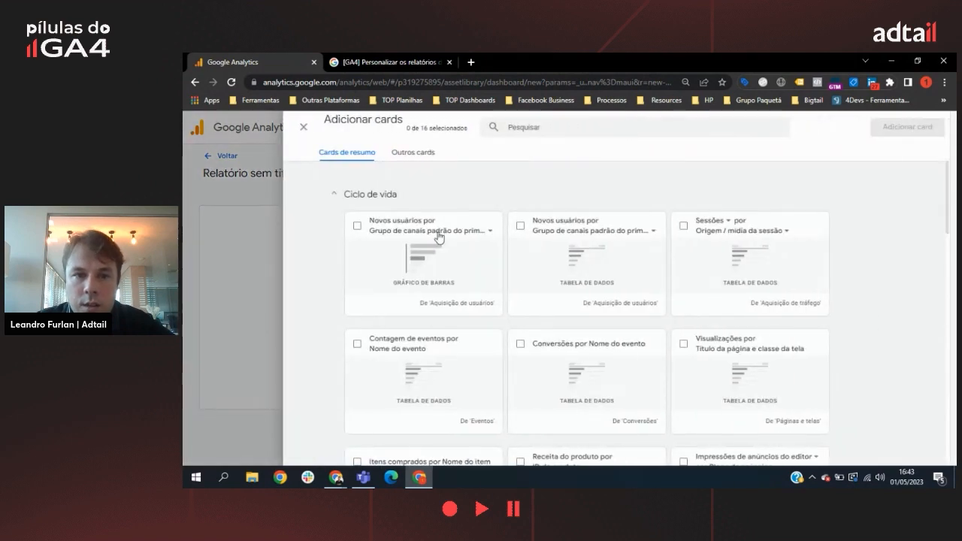
pyautogui.scroll(-5, 451, 309)
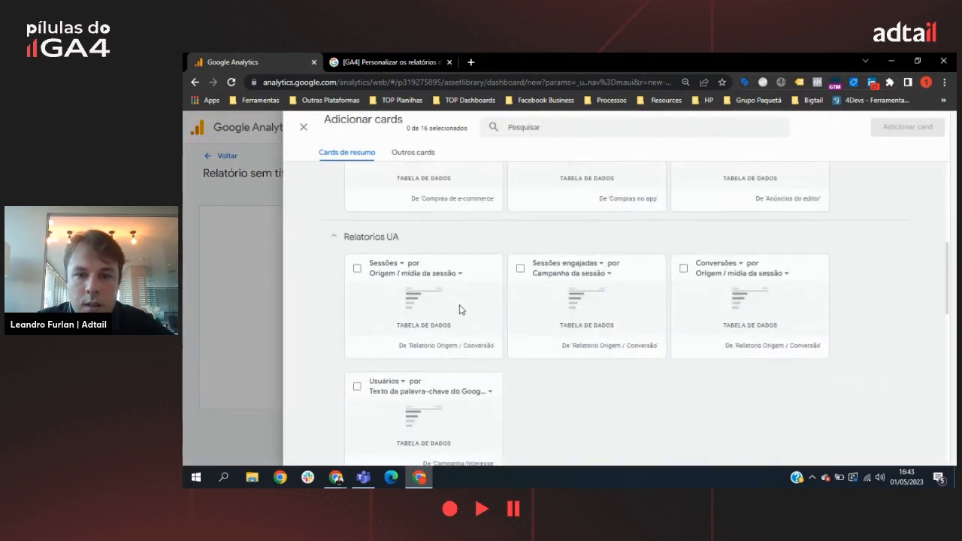
pyautogui.scroll(-3, 404, 262)
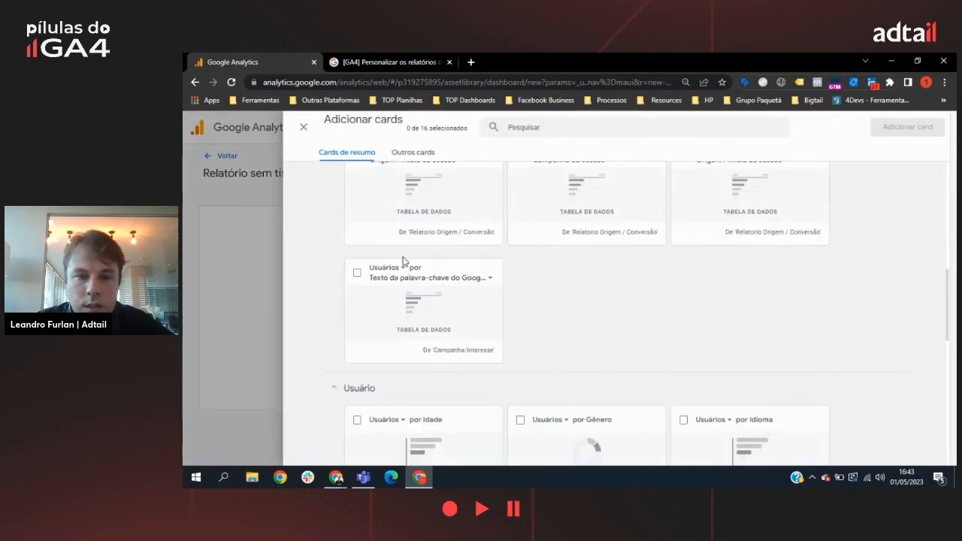
pyautogui.click(357, 275)
pyautogui.scroll(3, 568, 321)
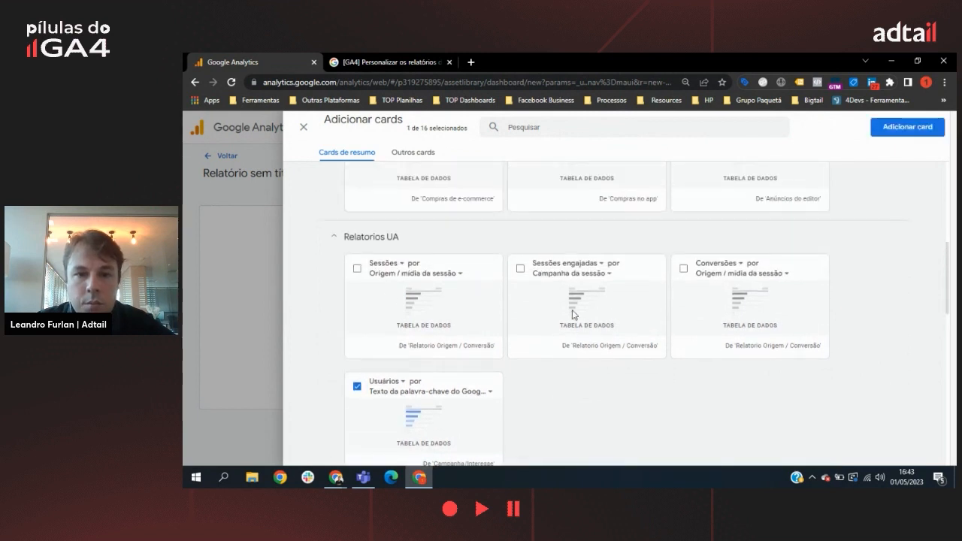
pyautogui.click(927, 129)
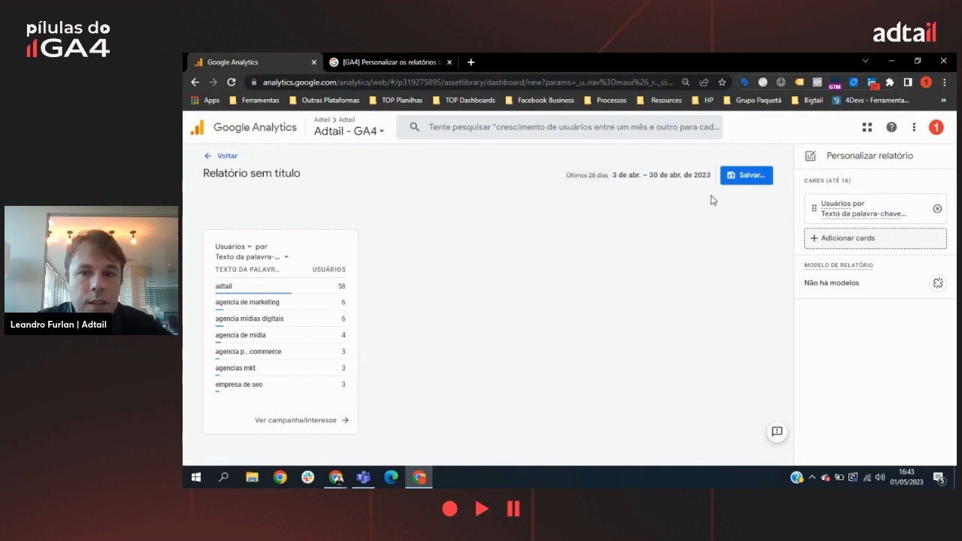
# Step: Save the overview report under the name Campanha/Interesse and return to the library
pyautogui.click(754, 179)
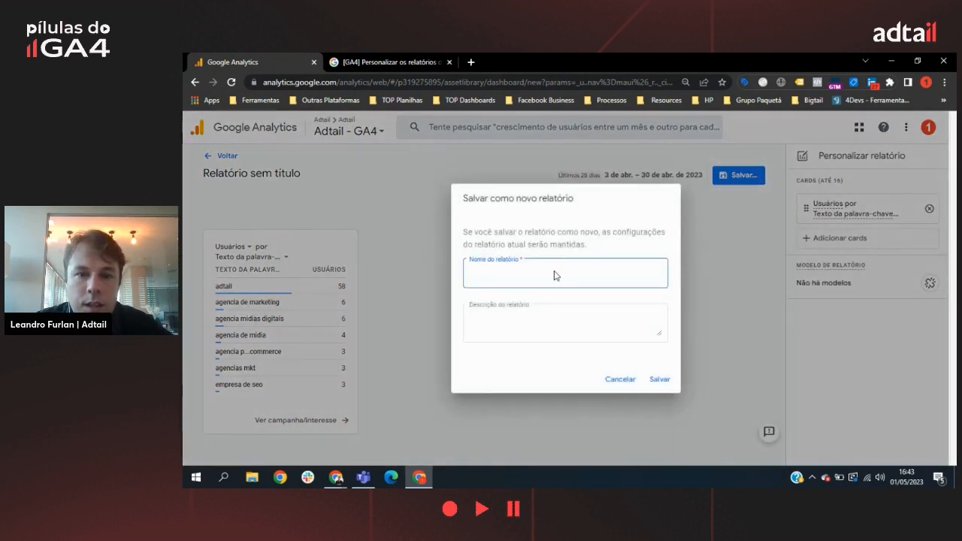
pyautogui.write('Campanha/Interesse')
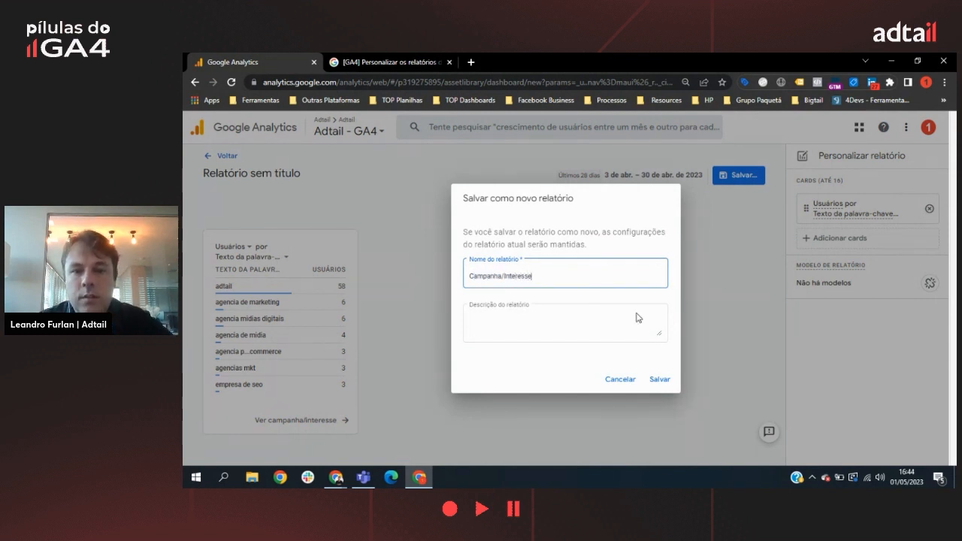
pyautogui.click(660, 379)
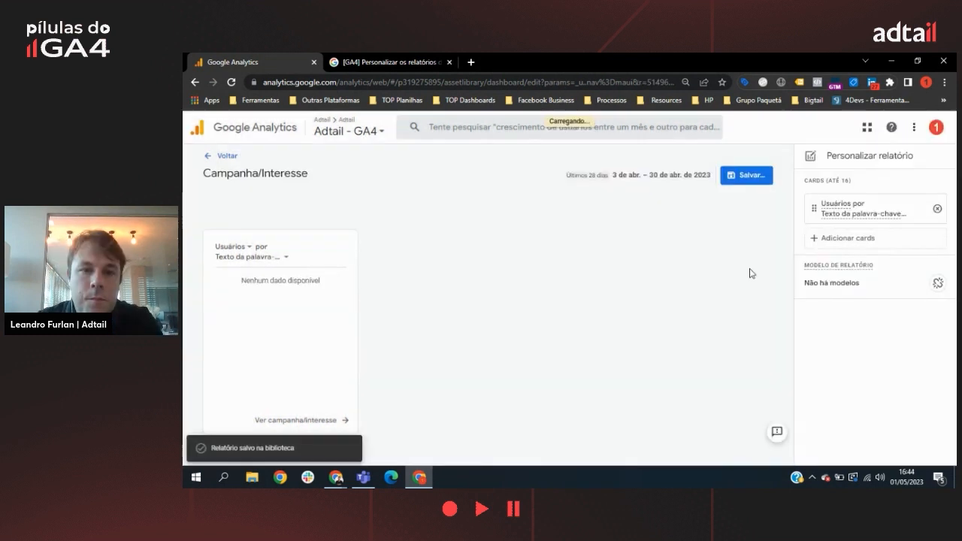
pyautogui.click(226, 156)
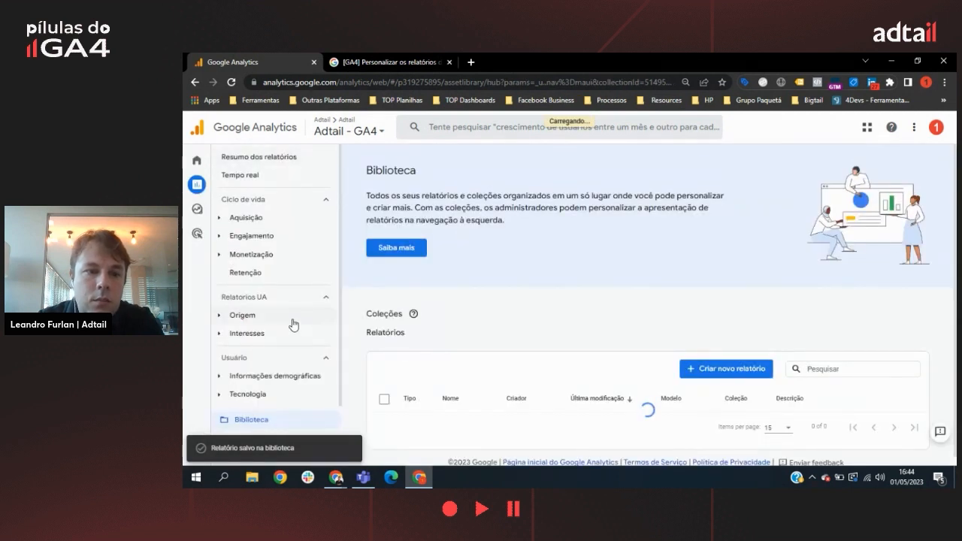
# Step: Expand the Interesses topic under Relatorios UA in the report navigation to check which reports it contains
pyautogui.click(220, 336)
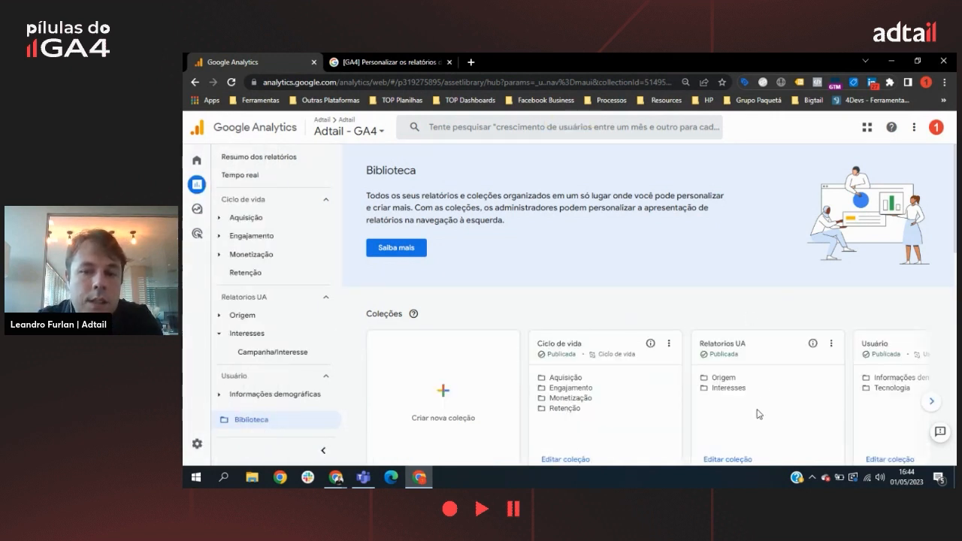
pyautogui.scroll(-2, 754, 318)
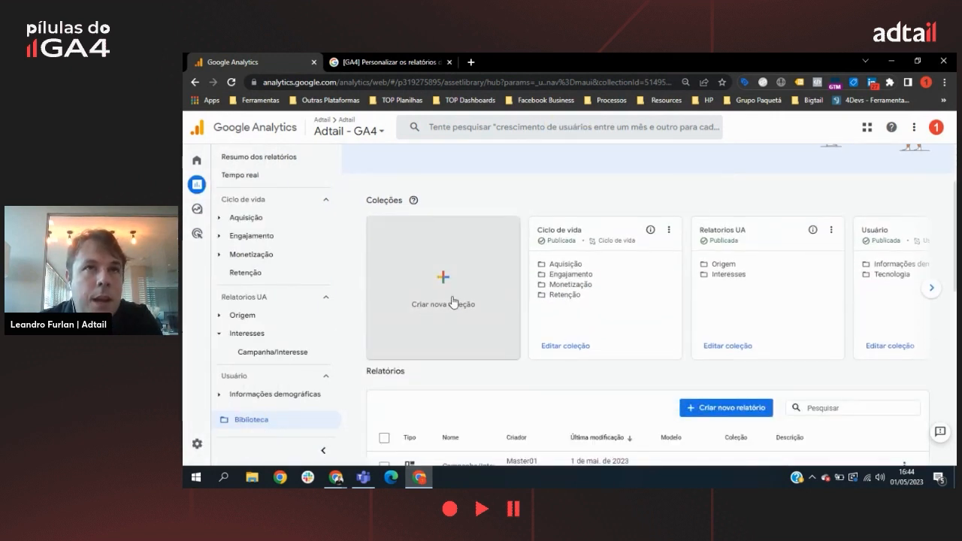
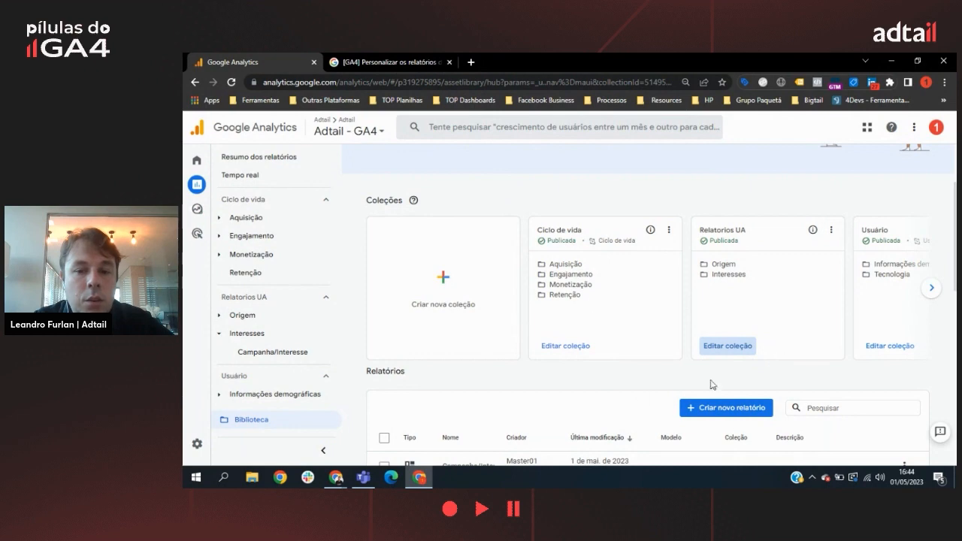
# Step: Add the overview report Campanha/Interesse to the Interesses topic of the Relatorios UA collection and save the current collection
pyautogui.scroll(-5, 712, 384)
pyautogui.scroll(2, 744, 365)
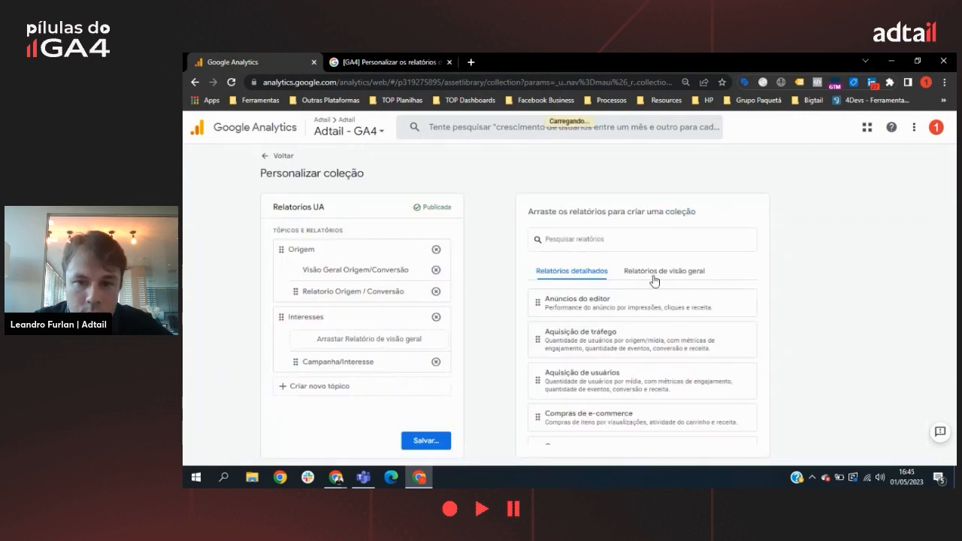
pyautogui.click(653, 272)
pyautogui.scroll(-5, 650, 398)
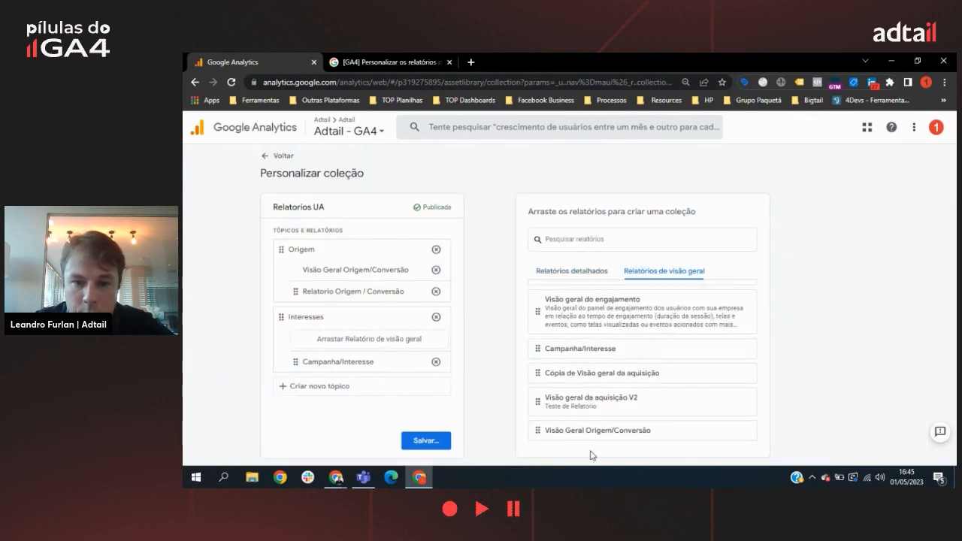
pyautogui.moveTo(597, 357); pyautogui.dragTo(343, 340)
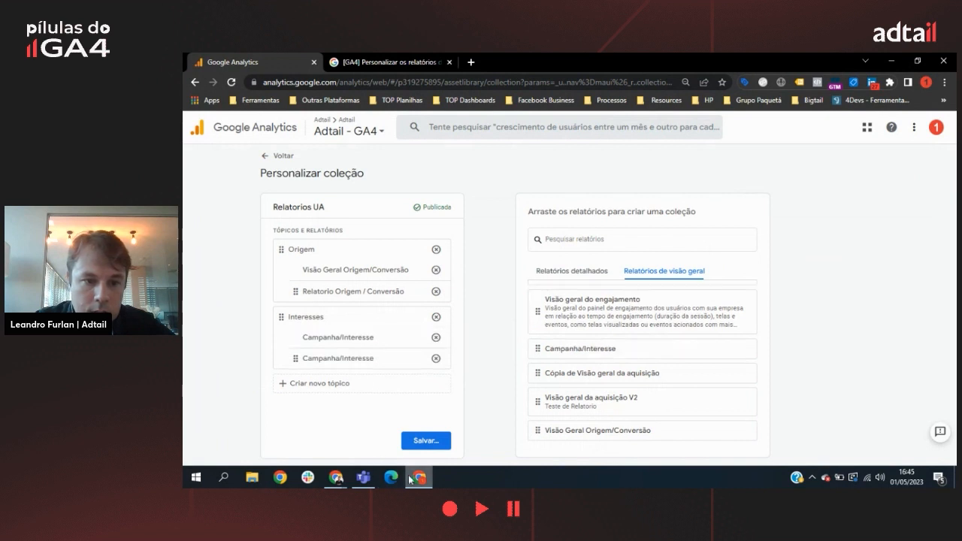
pyautogui.click(425, 439)
pyautogui.click(485, 390)
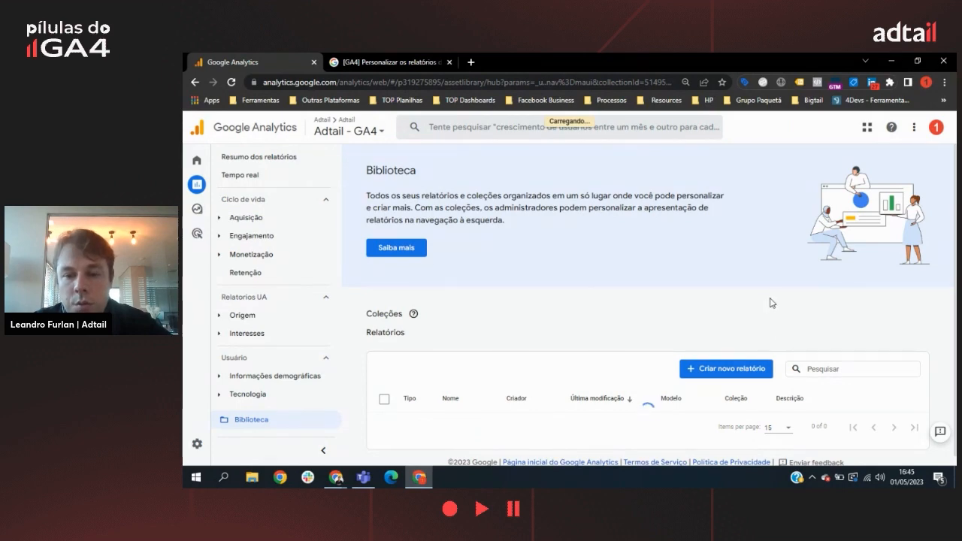
# Step: Open the detailed report Campanha/Interesse from the library's report list for editing
pyautogui.scroll(-2, 771, 300)
pyautogui.scroll(-5, 853, 314)
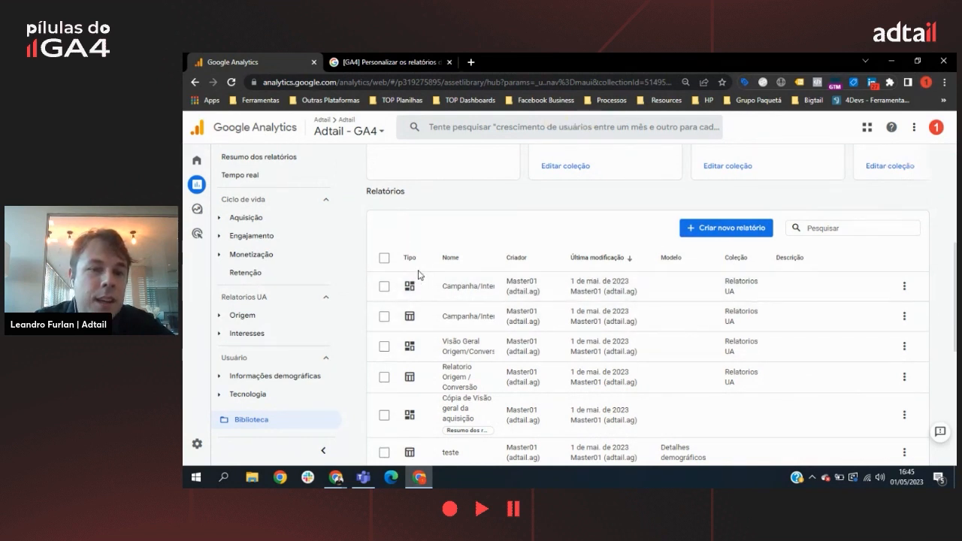
pyautogui.click(905, 317)
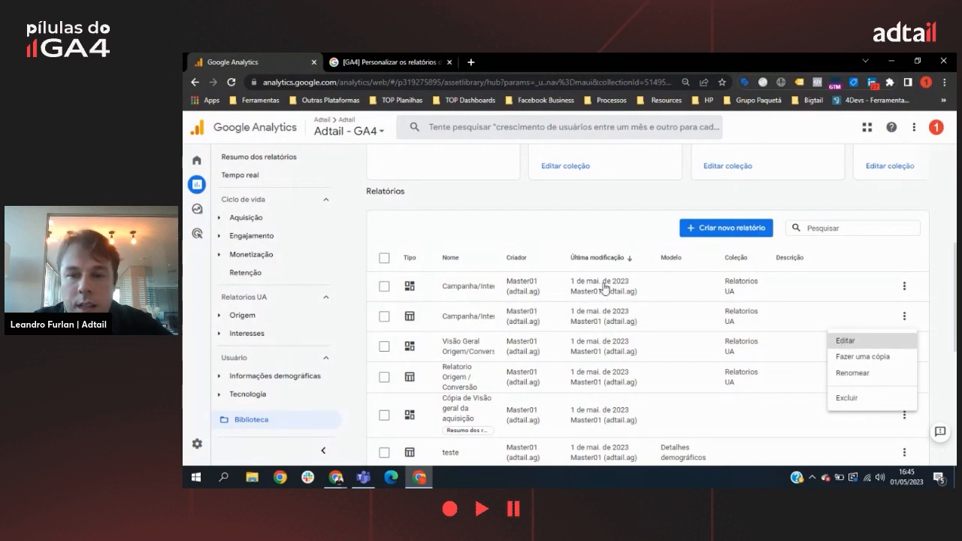
pyautogui.press('Return')
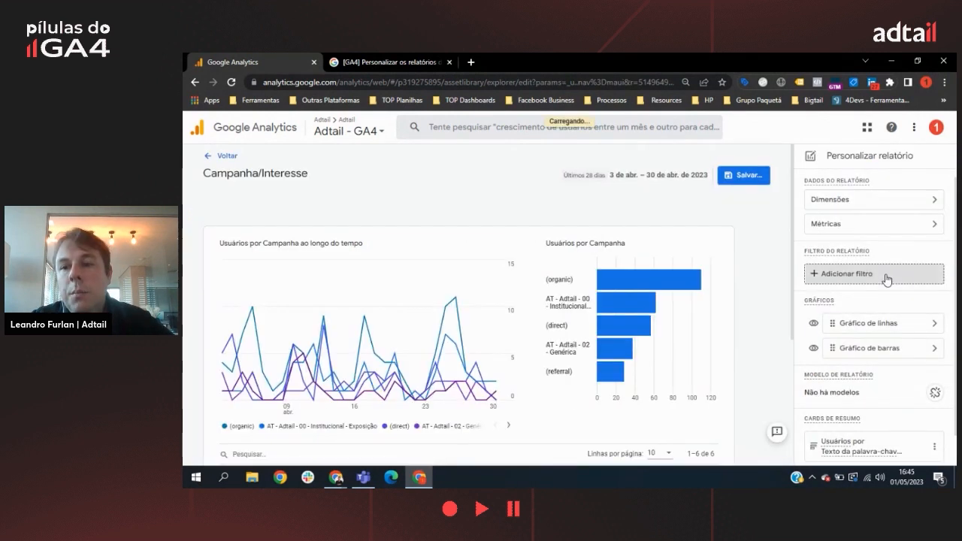
# Step: Start a report filter with an include condition on the dimension Nome do stream
pyautogui.click(827, 274)
pyautogui.click(868, 239)
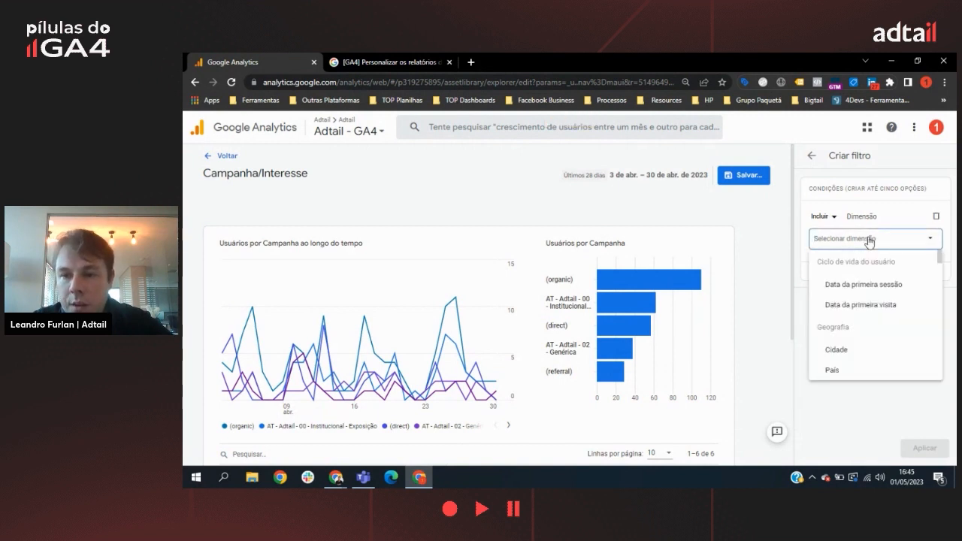
pyautogui.write('nome')
pyautogui.press('BackSpace')
pyautogui.press('BackSpace')
pyautogui.press('BackSpace')
pyautogui.press('BackSpace')
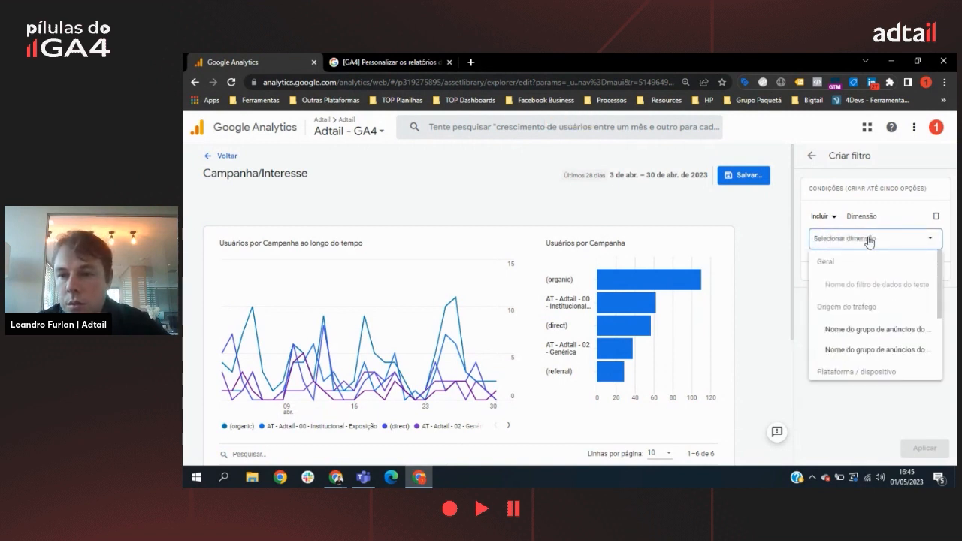
pyautogui.write('nom')
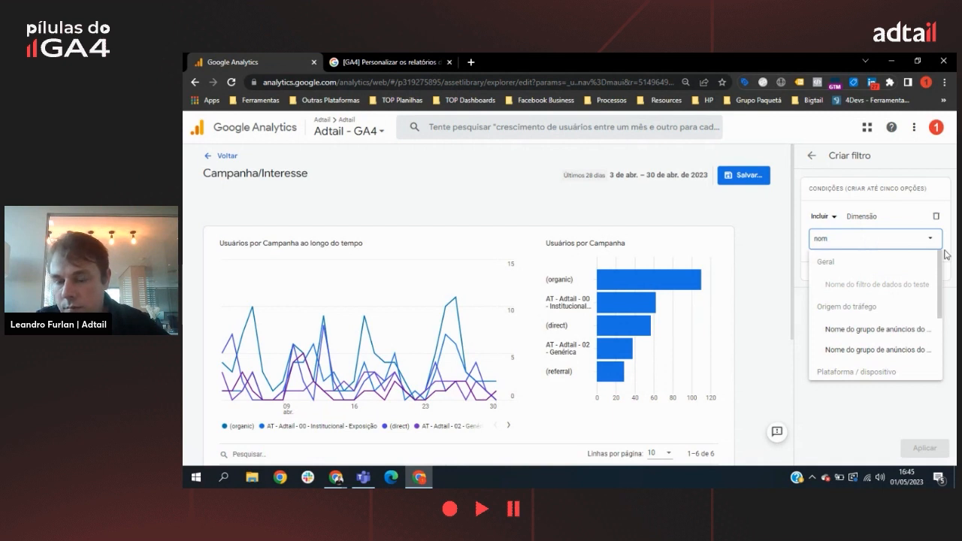
pyautogui.scroll(-3, 865, 277)
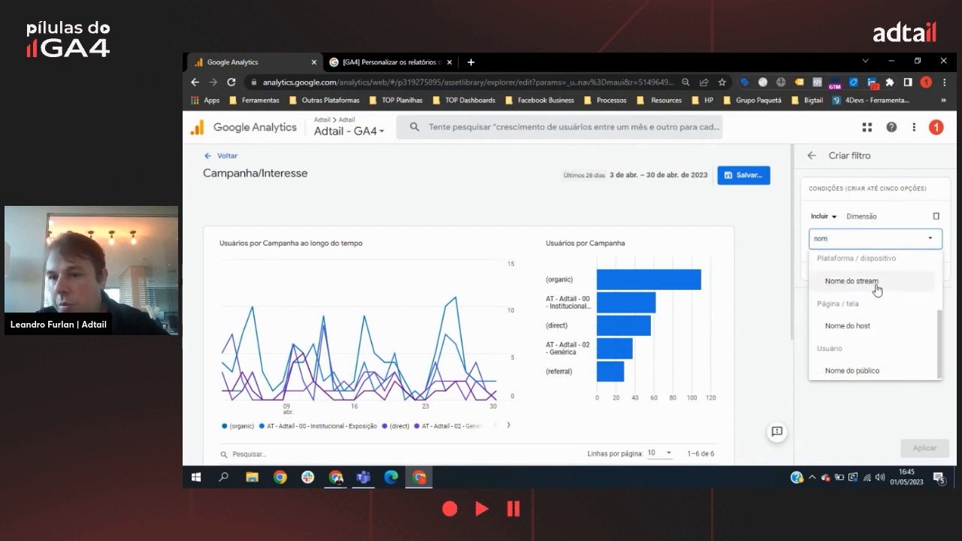
pyautogui.click(874, 282)
# Step: Set the filter condition's dimension value to Adtail and apply the filter to the report
pyautogui.click(874, 280)
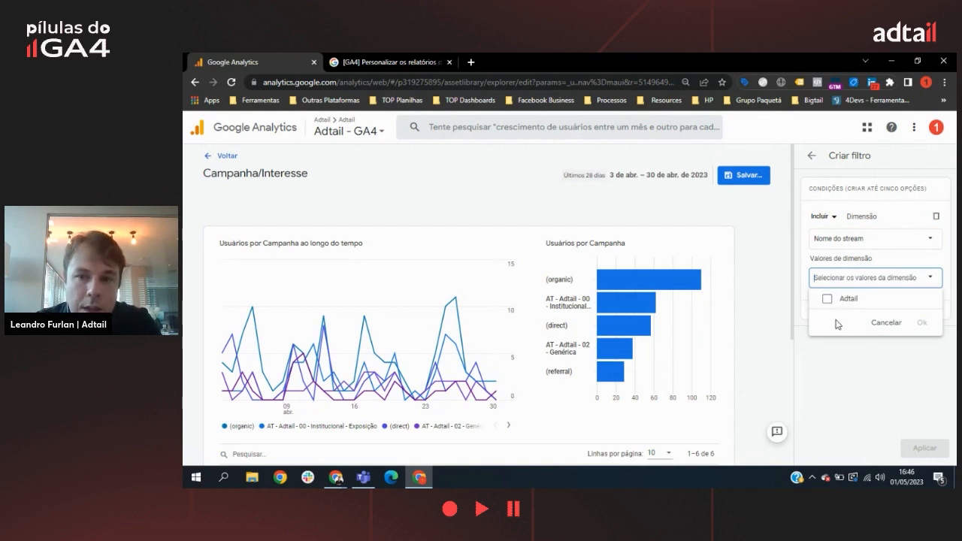
pyautogui.click(825, 298)
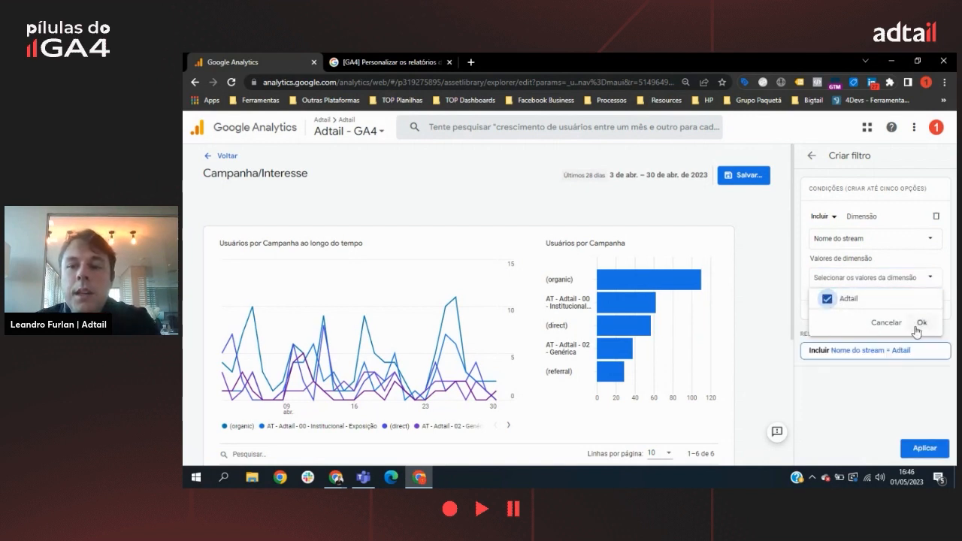
pyautogui.click(923, 323)
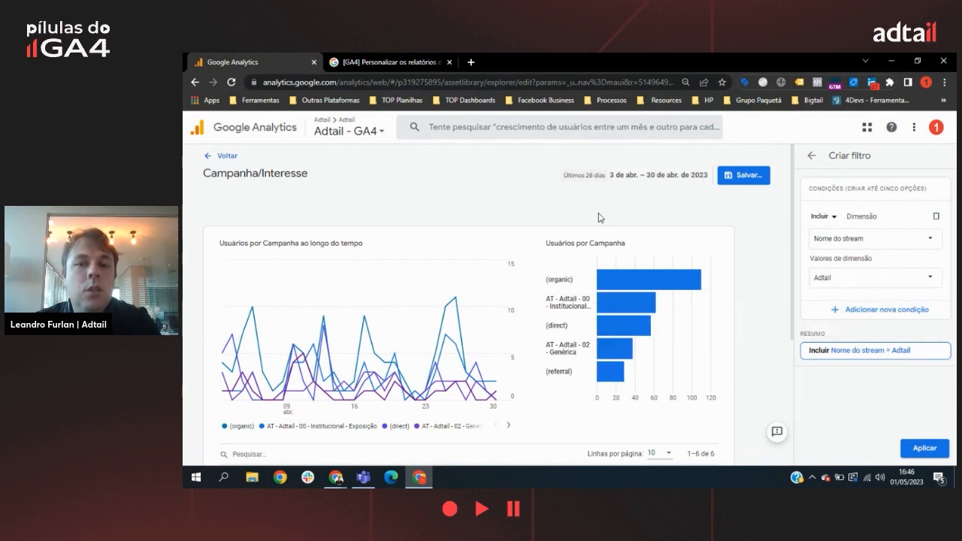
pyautogui.scroll(-5, 694, 333)
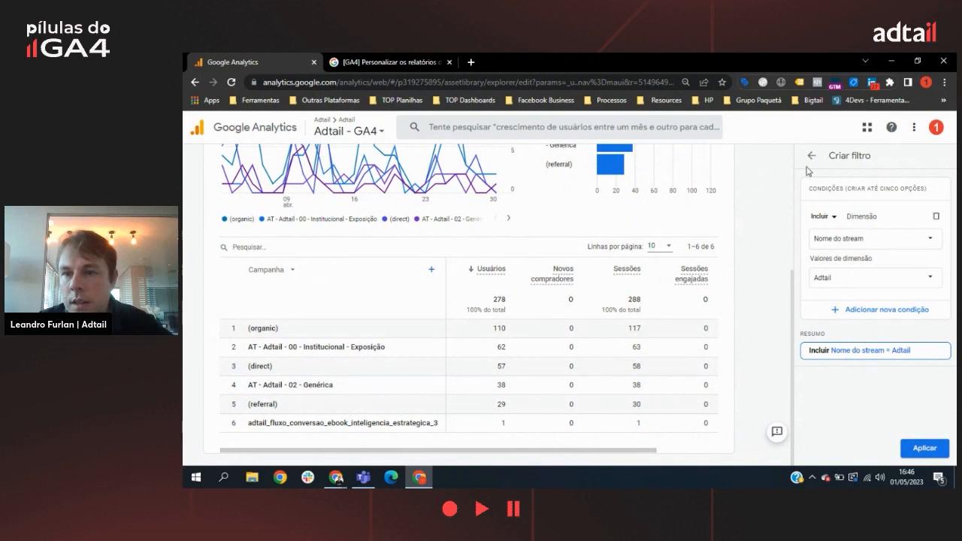
pyautogui.click(926, 448)
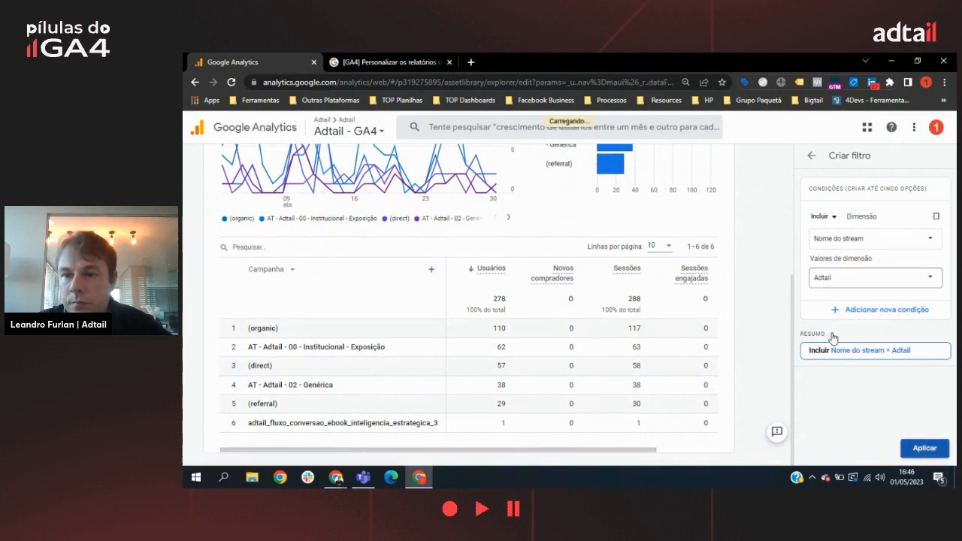
# Step: Apply the current report's filter to the summary card Usuários por Texto da palavra-chave
pyautogui.scroll(-1, 925, 361)
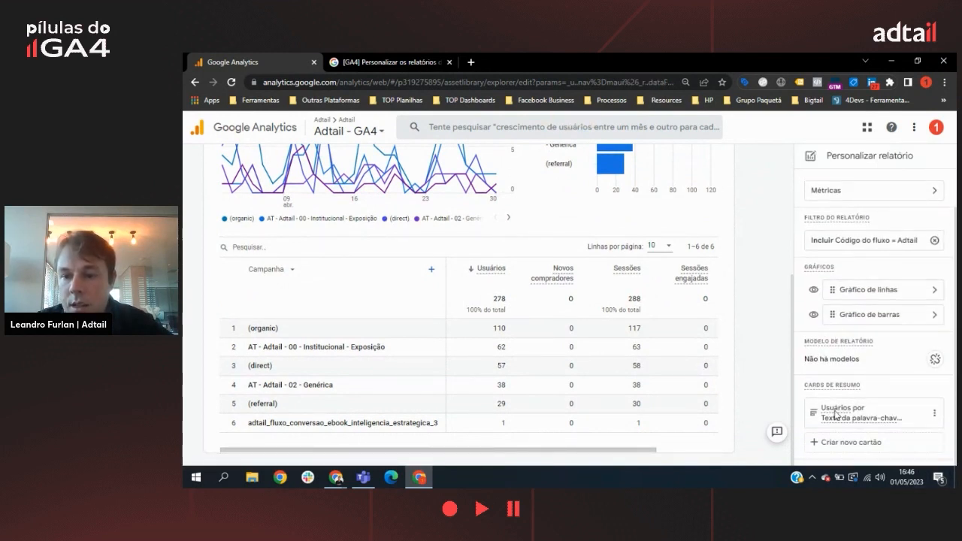
pyautogui.click(935, 412)
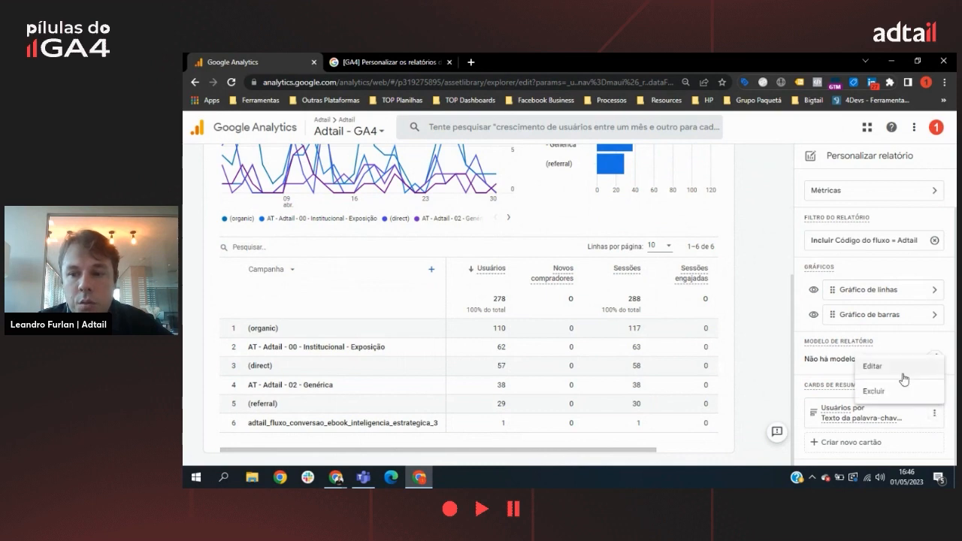
pyautogui.click(903, 368)
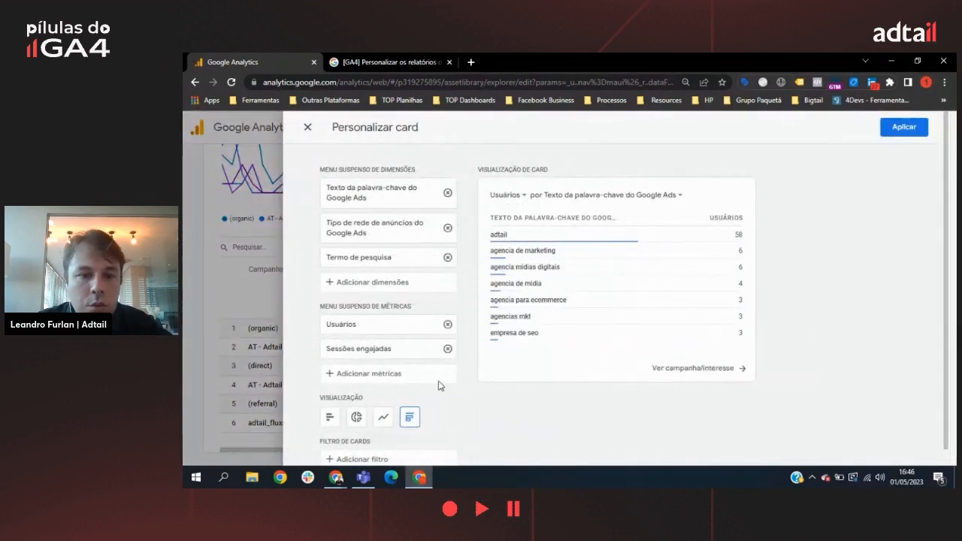
pyautogui.scroll(-1, 373, 422)
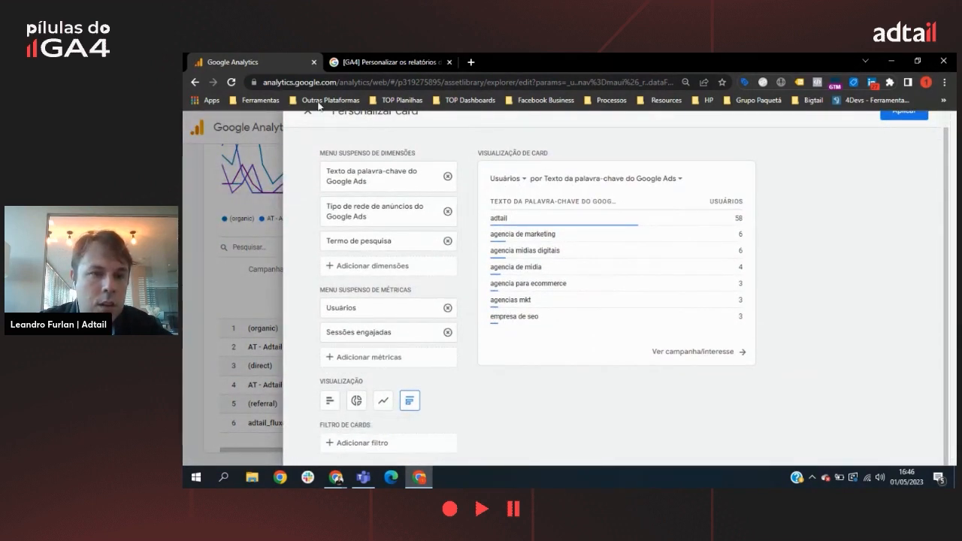
pyautogui.click(372, 442)
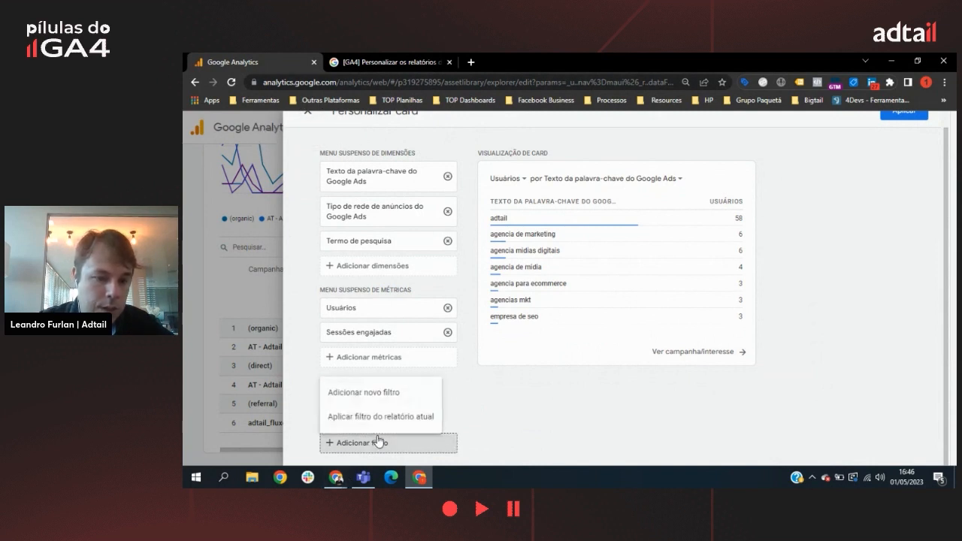
pyautogui.click(388, 420)
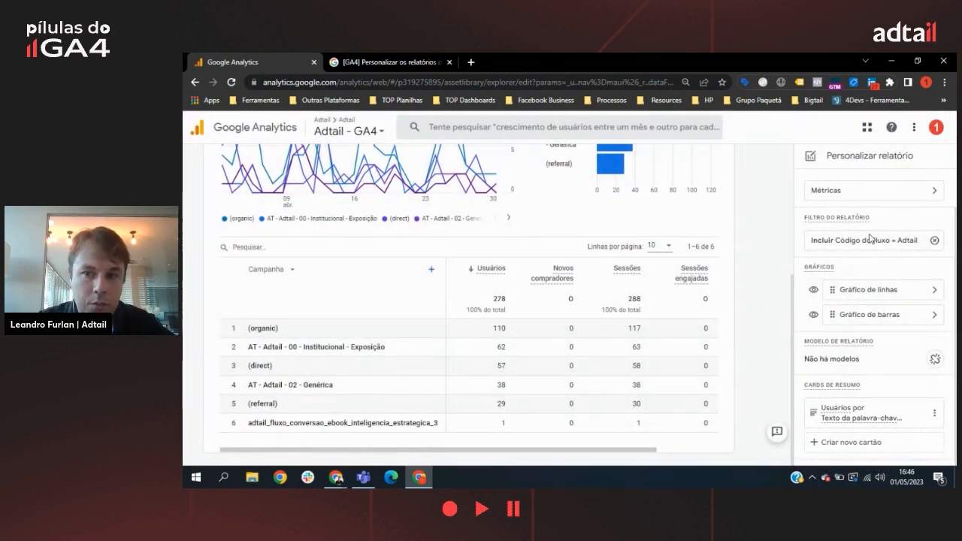
# Step: Save the changes to the current Campanha/Interesse report and return to the library
pyautogui.moveTo(844, 344)
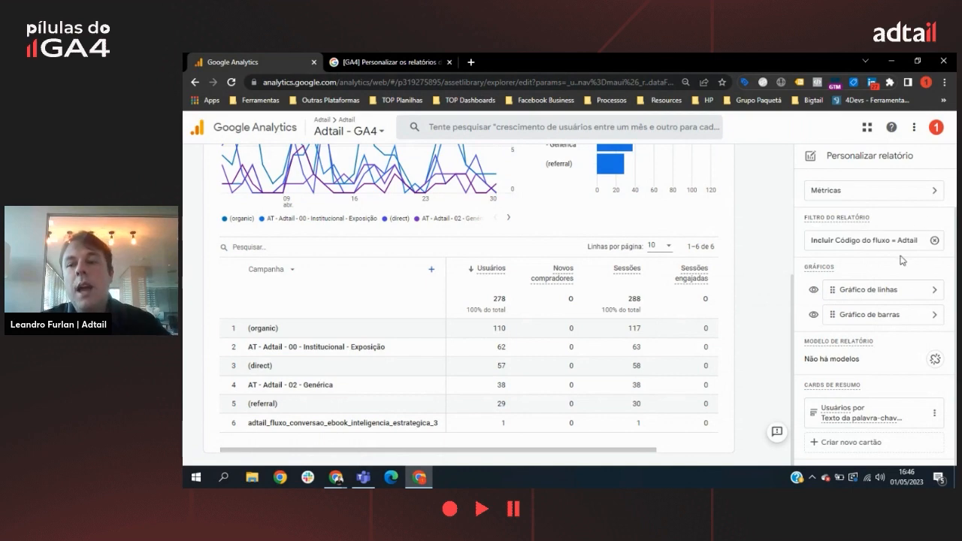
pyautogui.scroll(1, 937, 203)
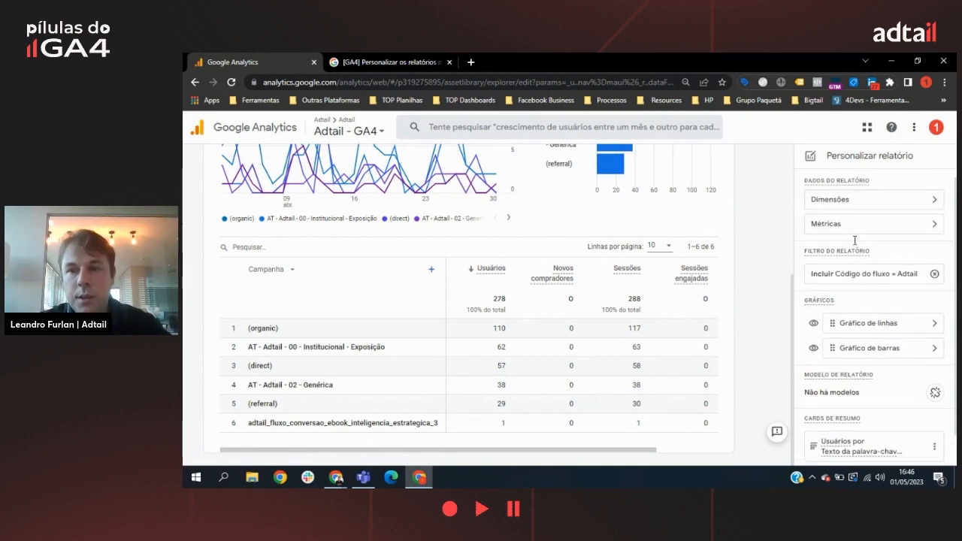
pyautogui.scroll(3, 735, 250)
pyautogui.click(745, 174)
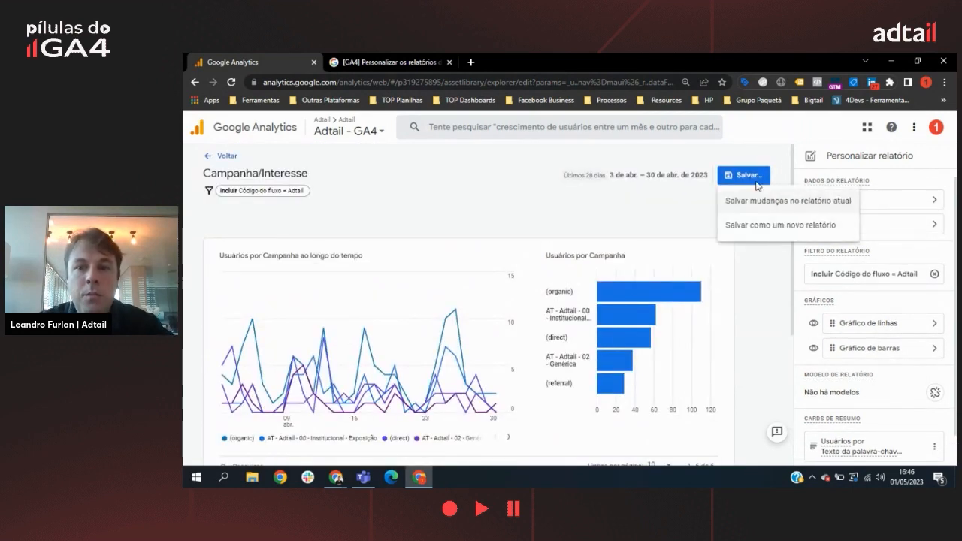
pyautogui.click(777, 203)
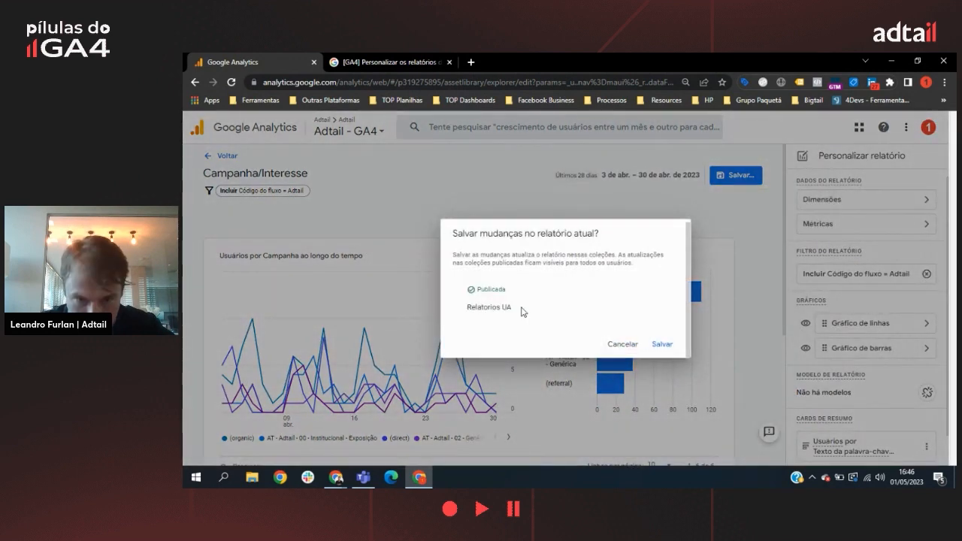
pyautogui.click(663, 344)
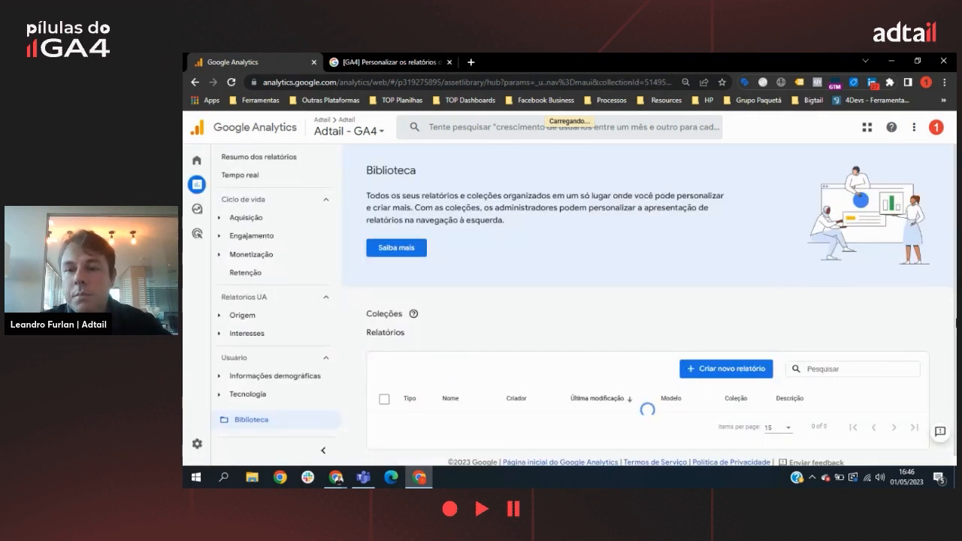
# Step: Rename the overview report Campanha/Interesse as Campanha/Interesse Site
pyautogui.scroll(-3, 944, 331)
pyautogui.click(905, 313)
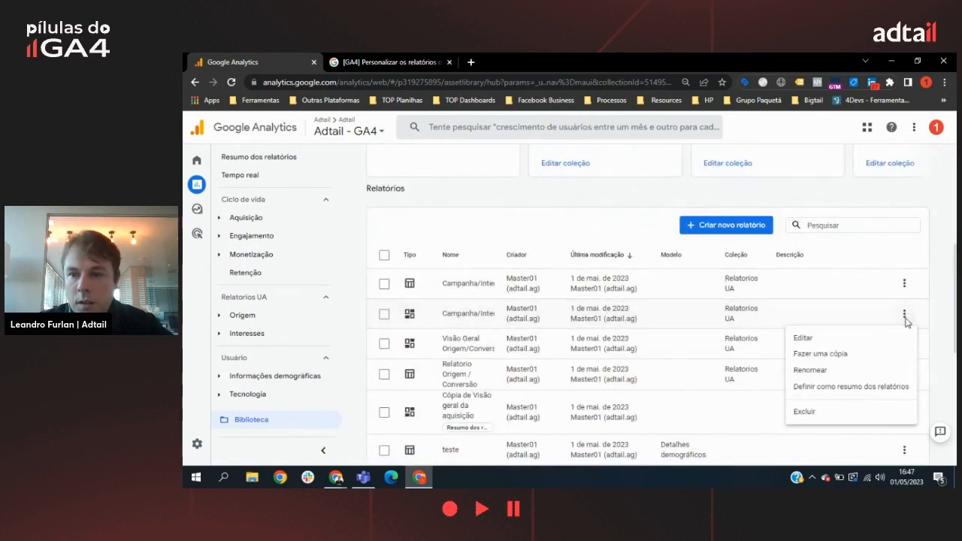
pyautogui.click(816, 370)
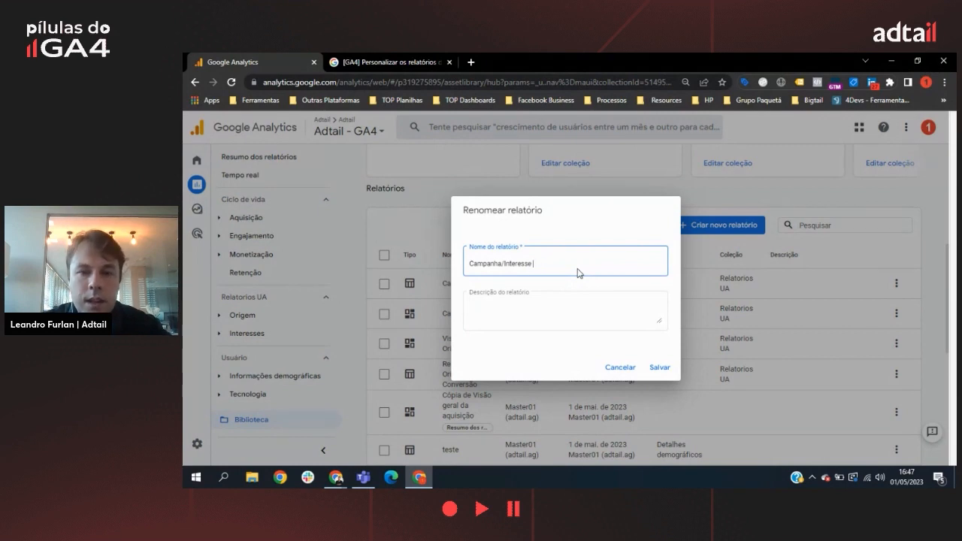
pyautogui.click(662, 368)
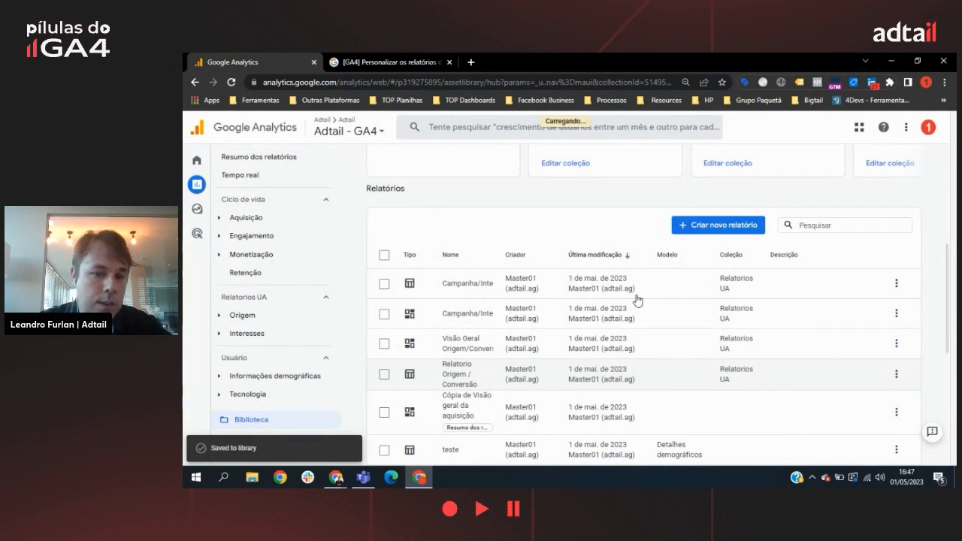
pyautogui.click(905, 283)
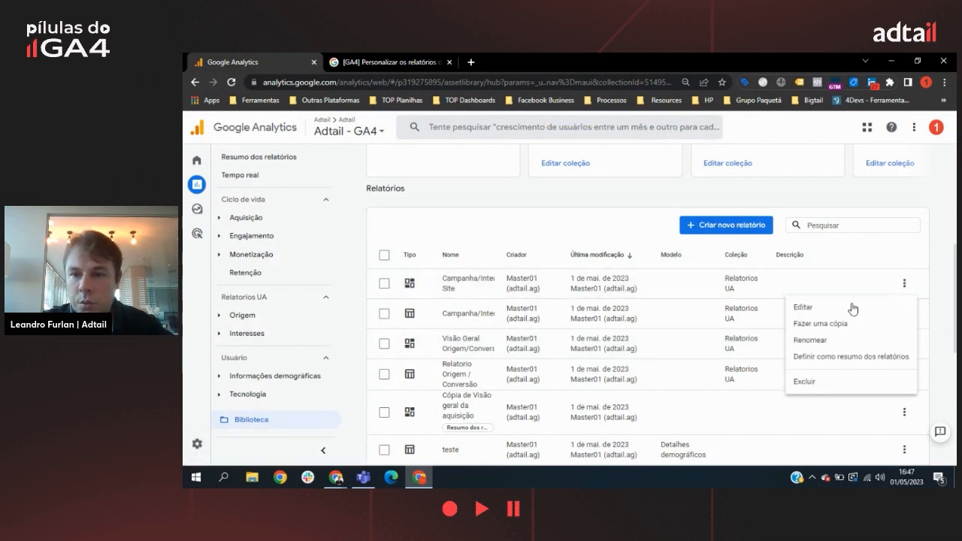
pyautogui.click(816, 340)
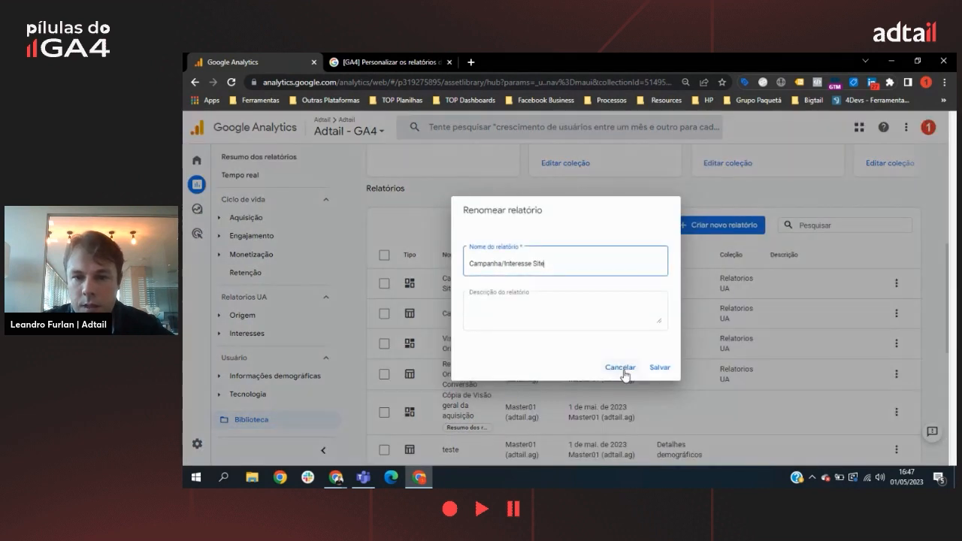
pyautogui.click(623, 369)
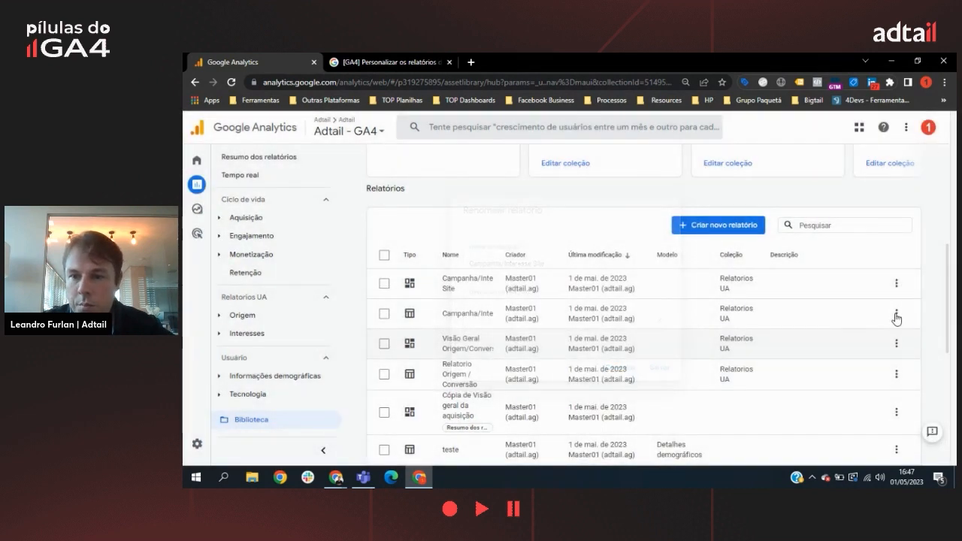
# Step: Rename the detail report Campanha/Interesse in the library as Campanha/Interesse Site
pyautogui.click(899, 319)
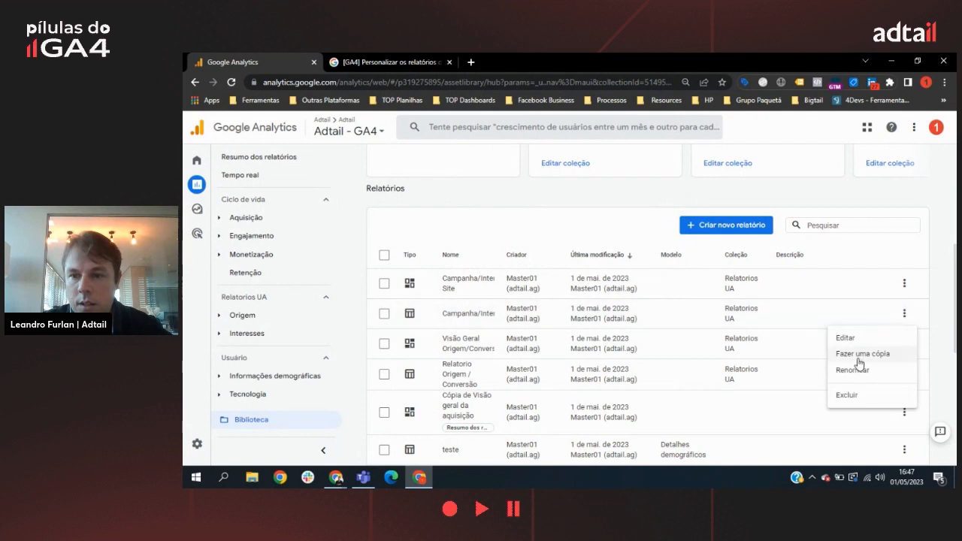
pyautogui.click(906, 318)
pyautogui.click(906, 317)
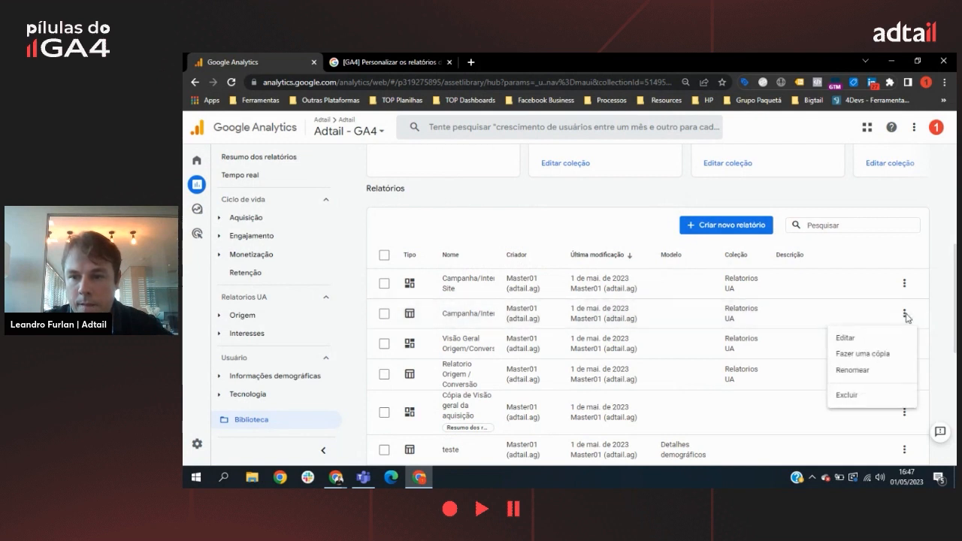
pyautogui.click(869, 376)
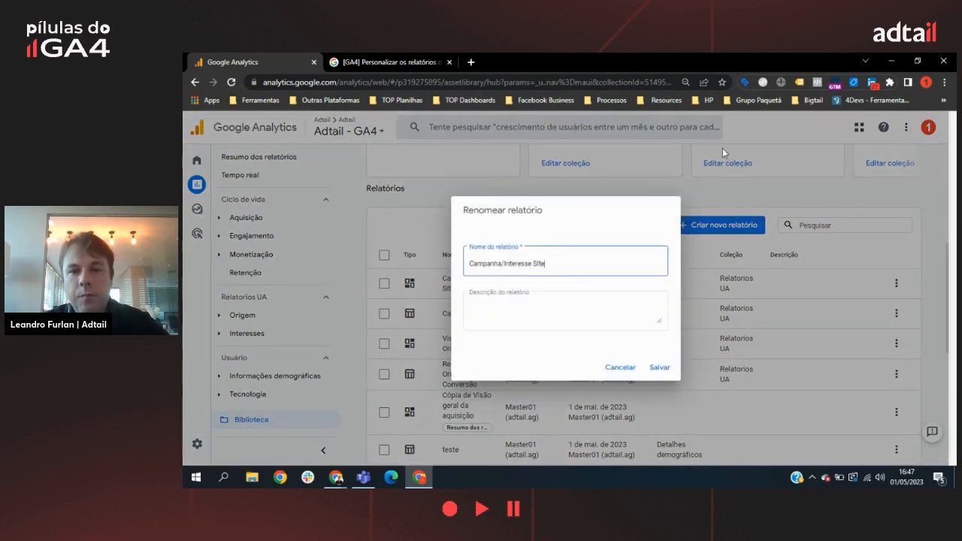
pyautogui.click(657, 367)
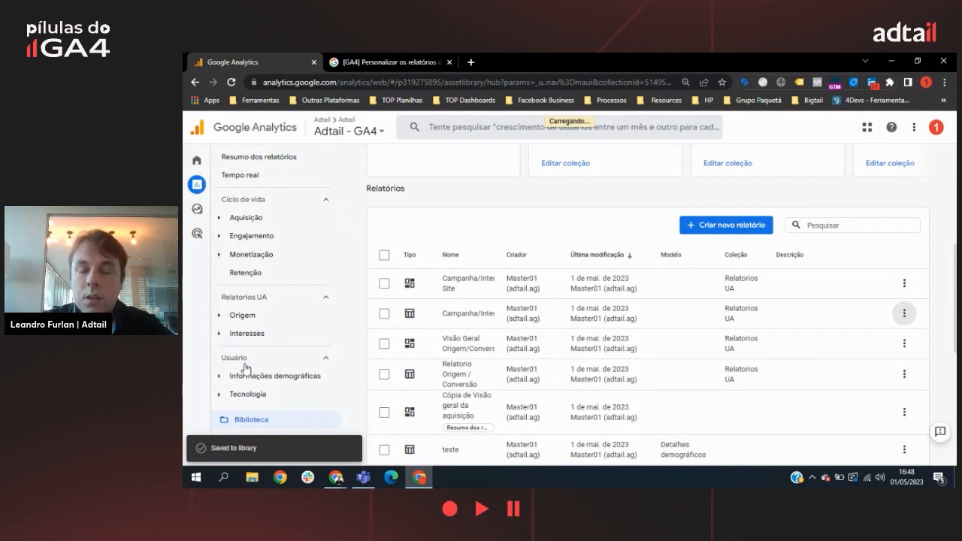
# Step: Open the second Campanha/Interesse Site report under Interesses, review its campaign table, and remove the Código do fluxo = Adtail filter from the view
pyautogui.click(248, 335)
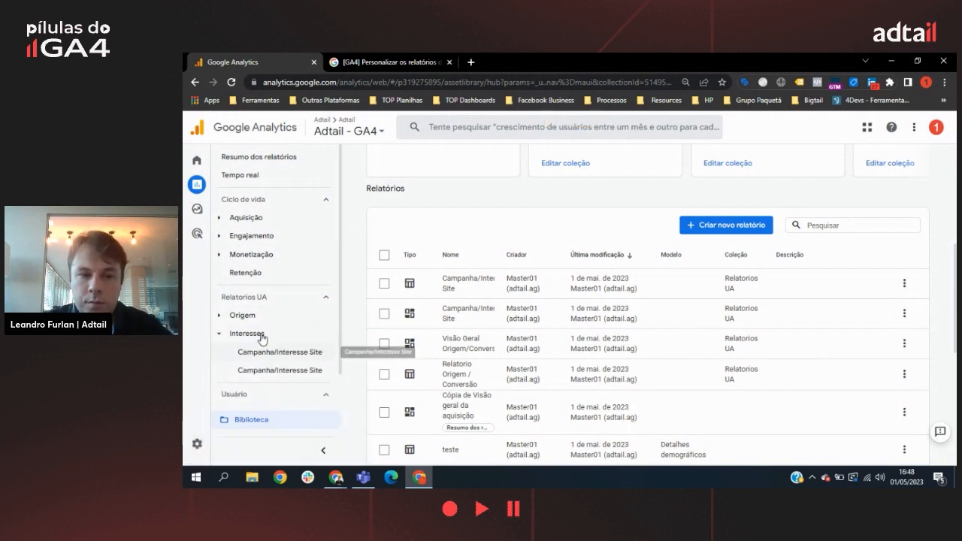
pyautogui.click(278, 371)
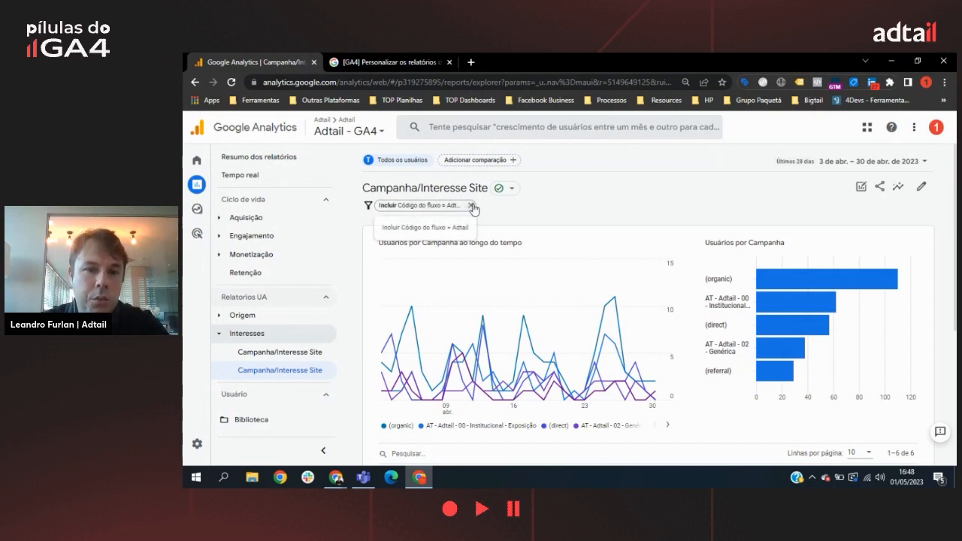
pyautogui.scroll(-5, 526, 316)
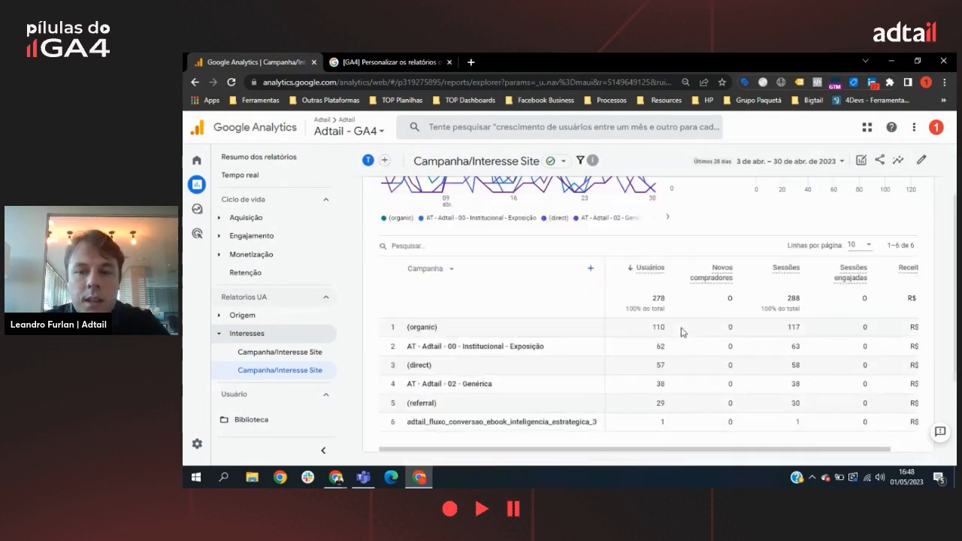
pyautogui.scroll(4, 595, 334)
pyautogui.scroll(1, 490, 307)
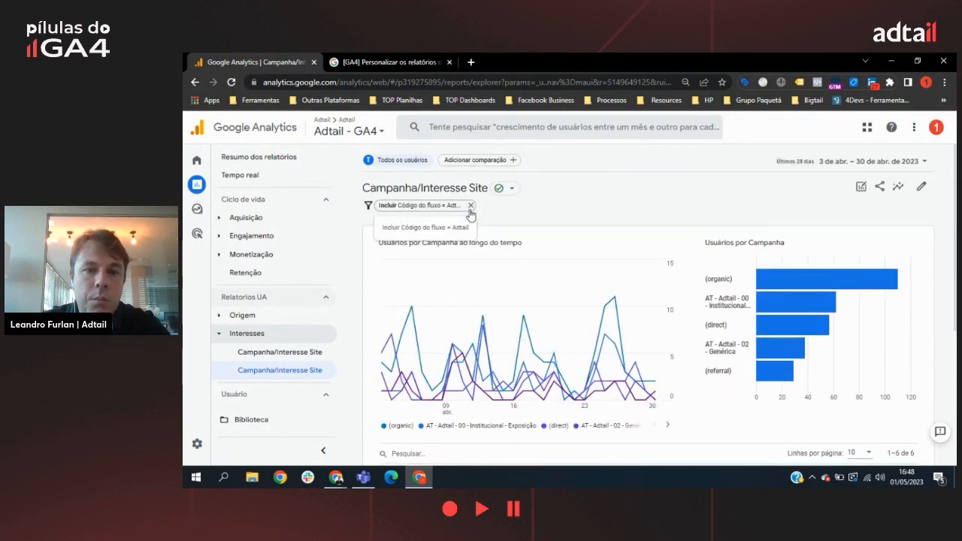
pyautogui.click(468, 207)
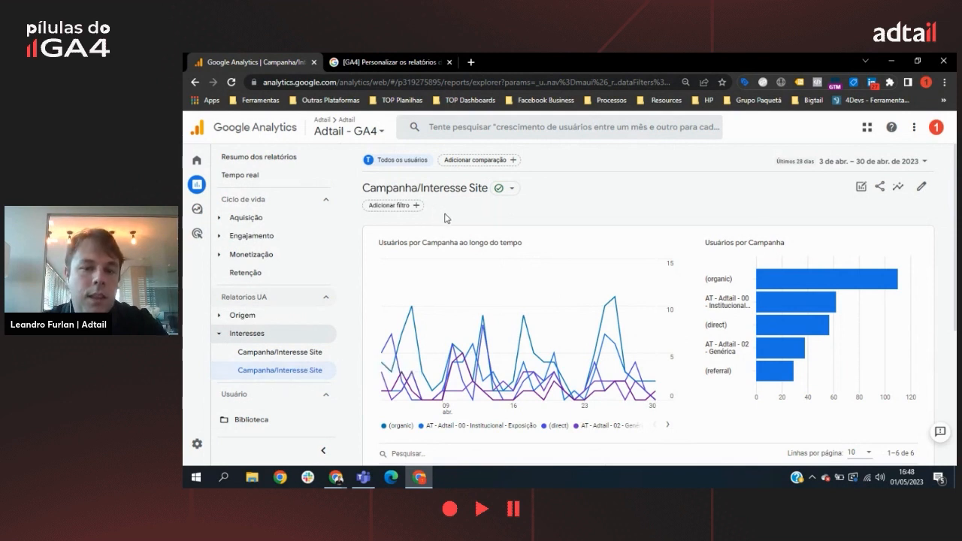
pyautogui.moveTo(336, 477)
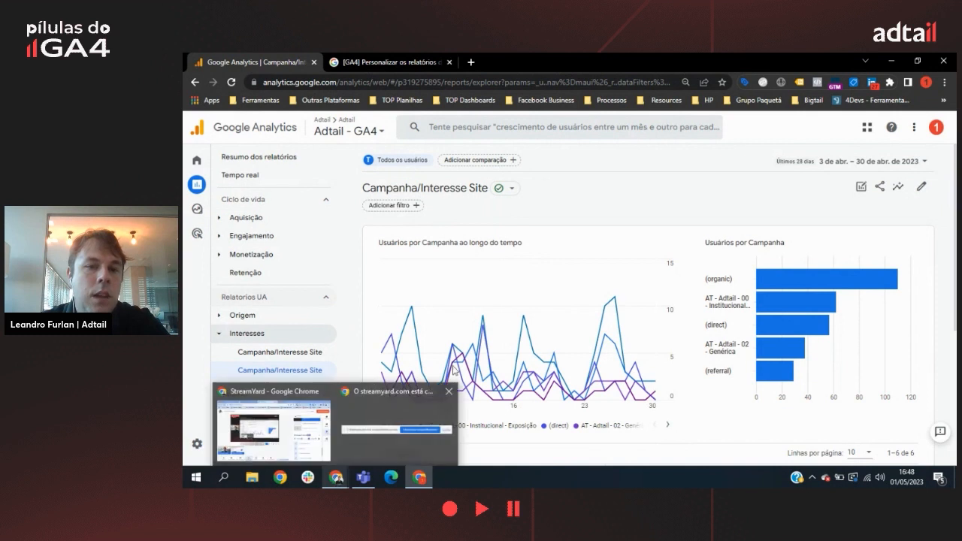
pyautogui.click(220, 340)
pyautogui.click(221, 338)
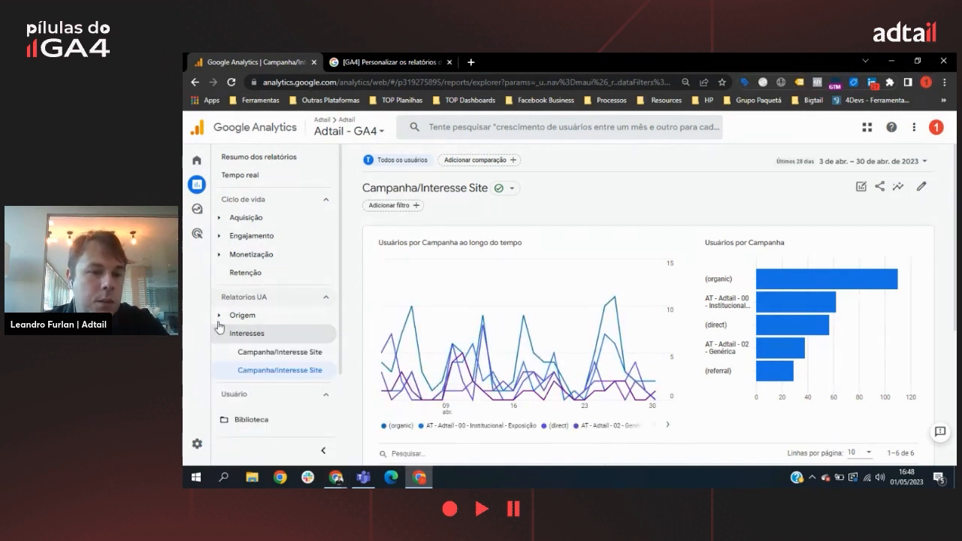
pyautogui.click(222, 318)
pyautogui.click(221, 318)
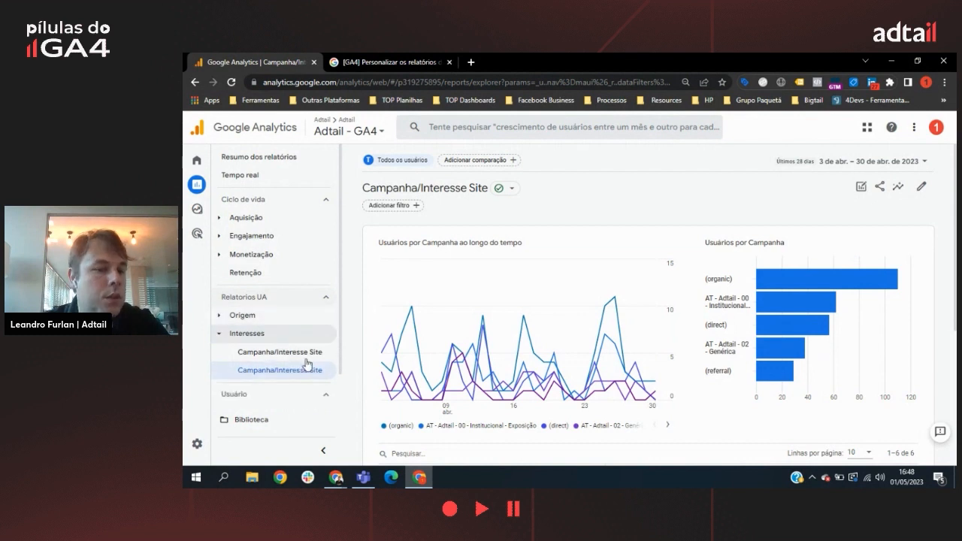